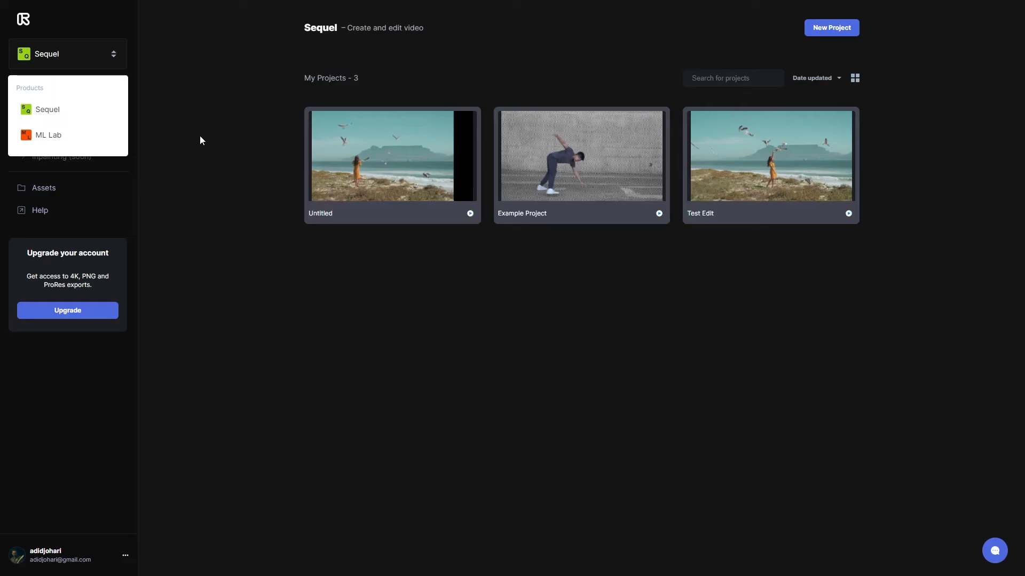
# - Choose Sequel from the list of available products
pyautogui.click(199, 137)
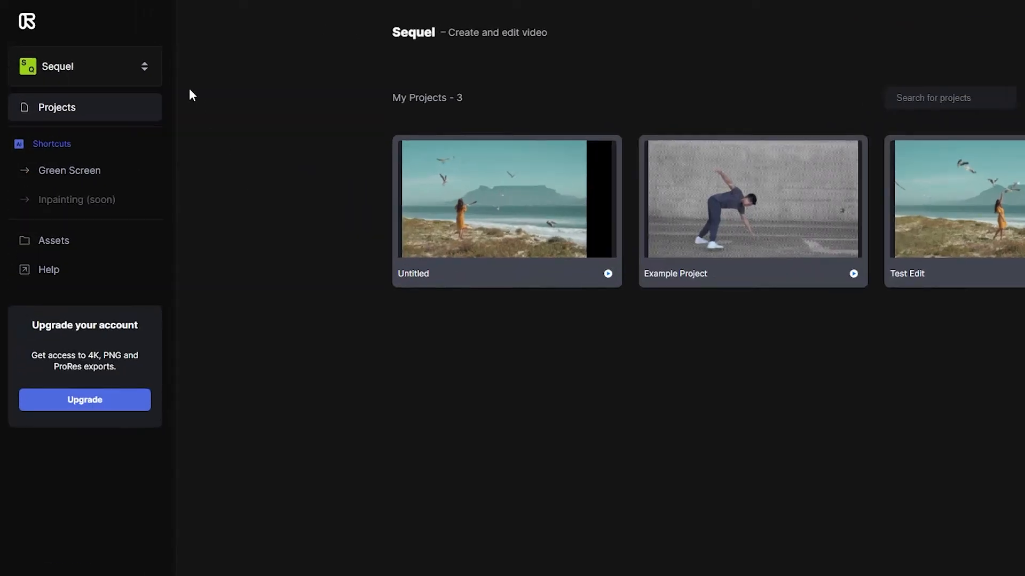
pyautogui.click(55, 56)
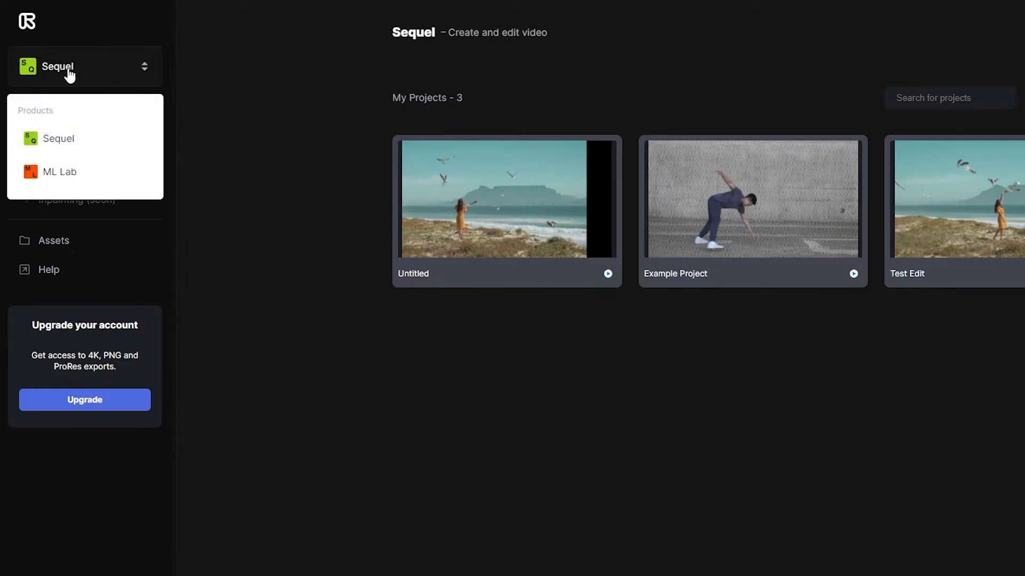
pyautogui.click(57, 141)
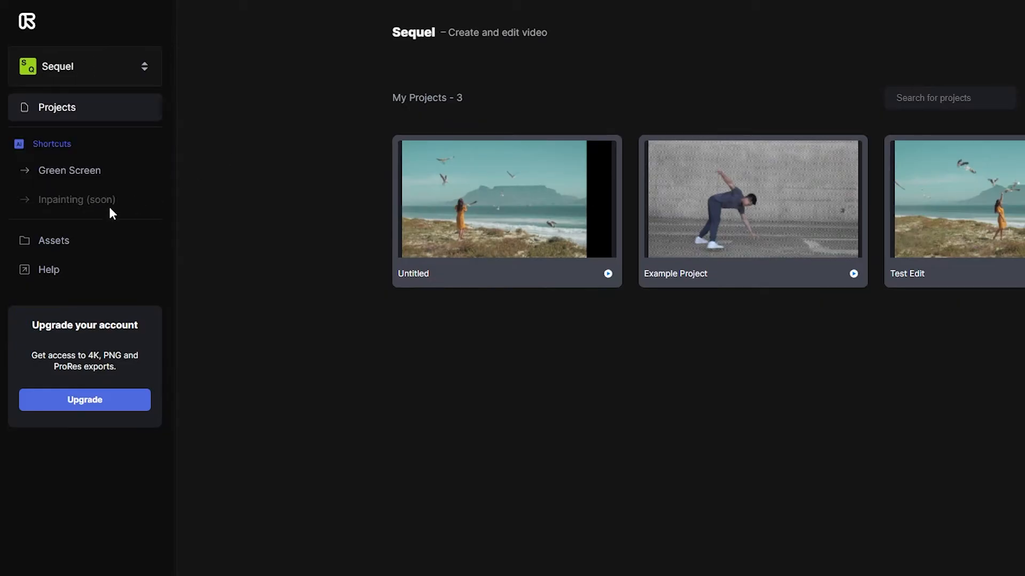
# - Upload the whole FILES folder to the assets library
pyautogui.click(53, 243)
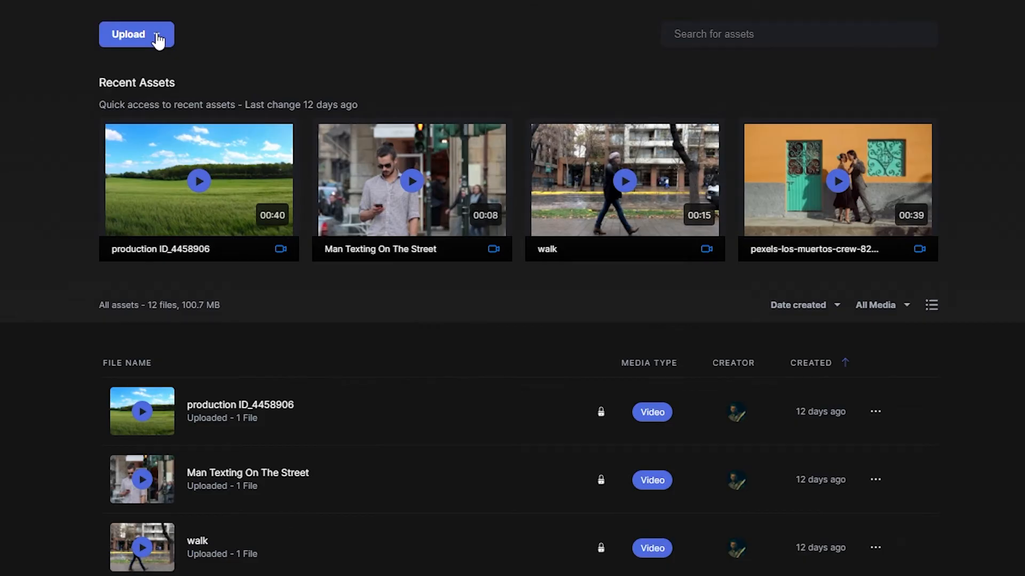
pyautogui.click(159, 38)
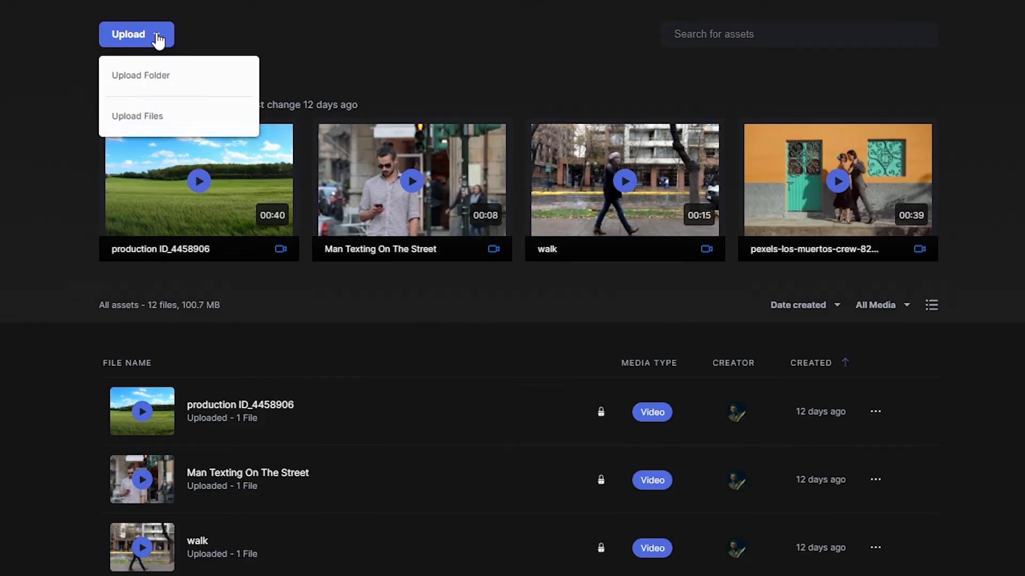
pyautogui.click(153, 80)
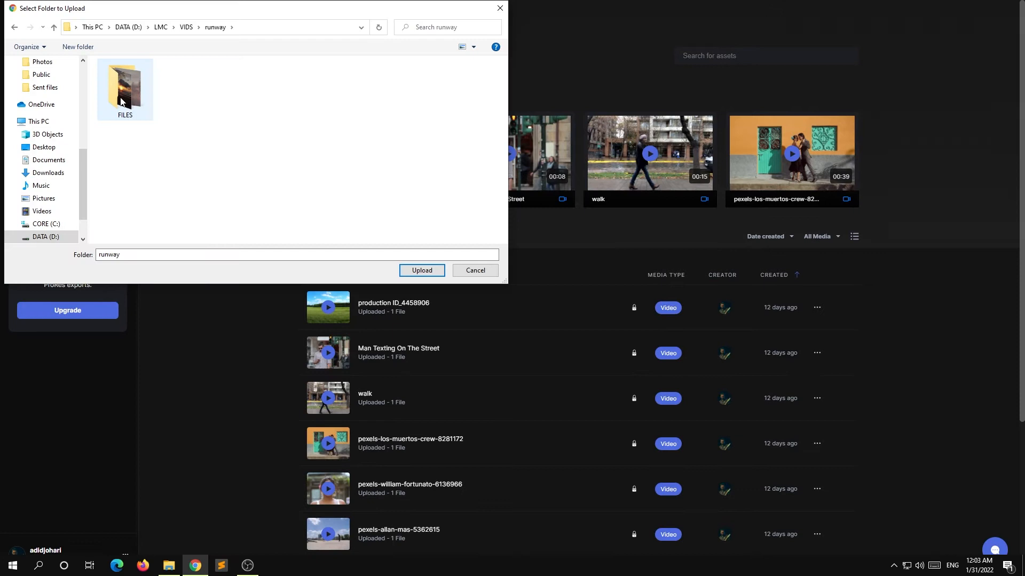
pyautogui.click(122, 101)
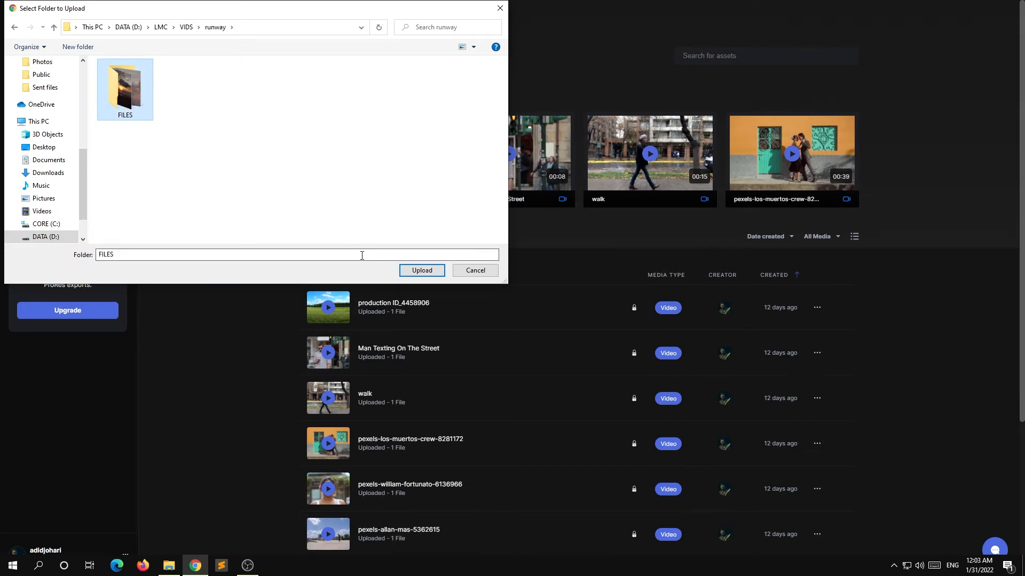
pyautogui.click(419, 270)
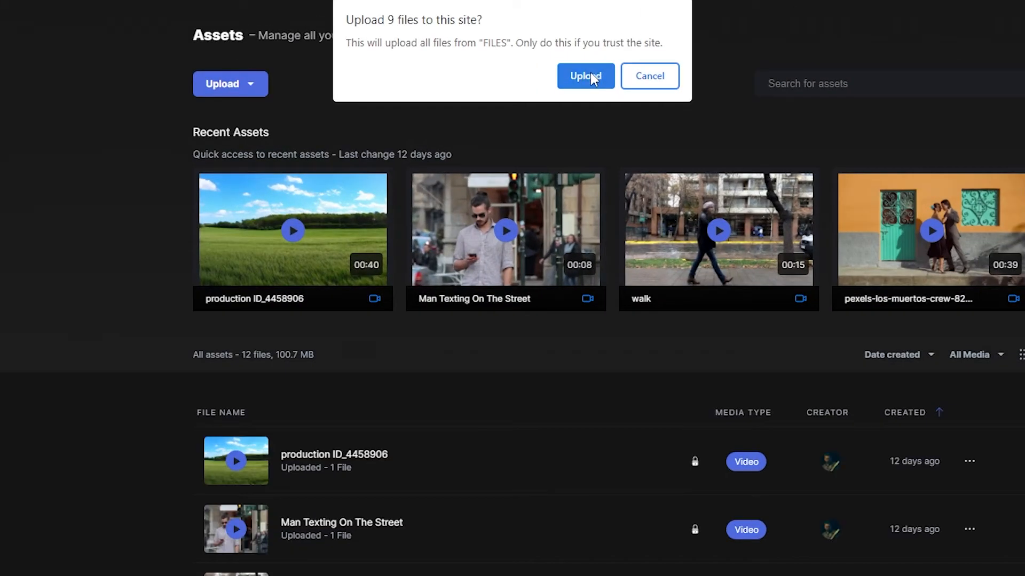
pyautogui.click(591, 75)
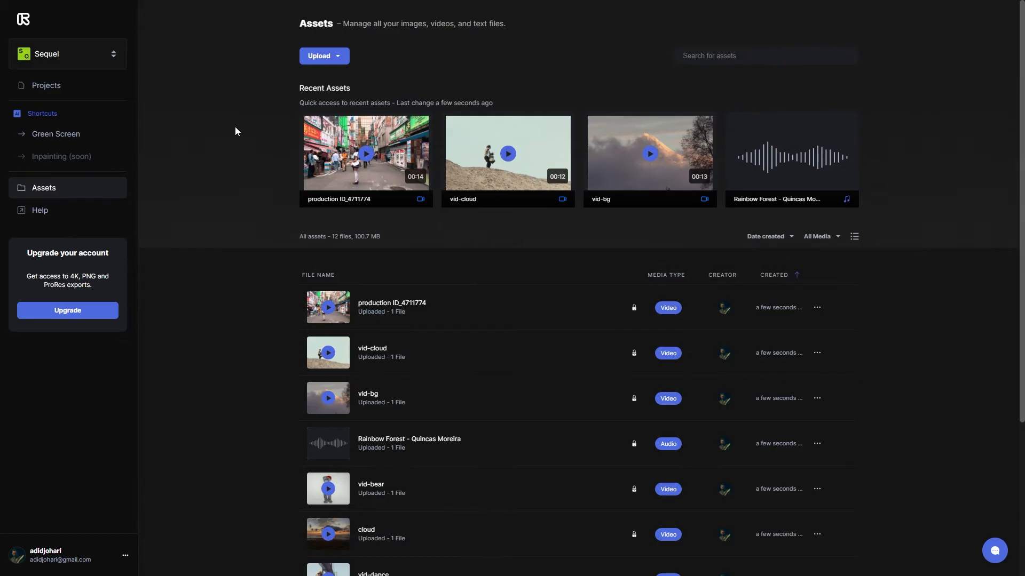
# - Create a new Sequel project and name it Test
pyautogui.click(62, 88)
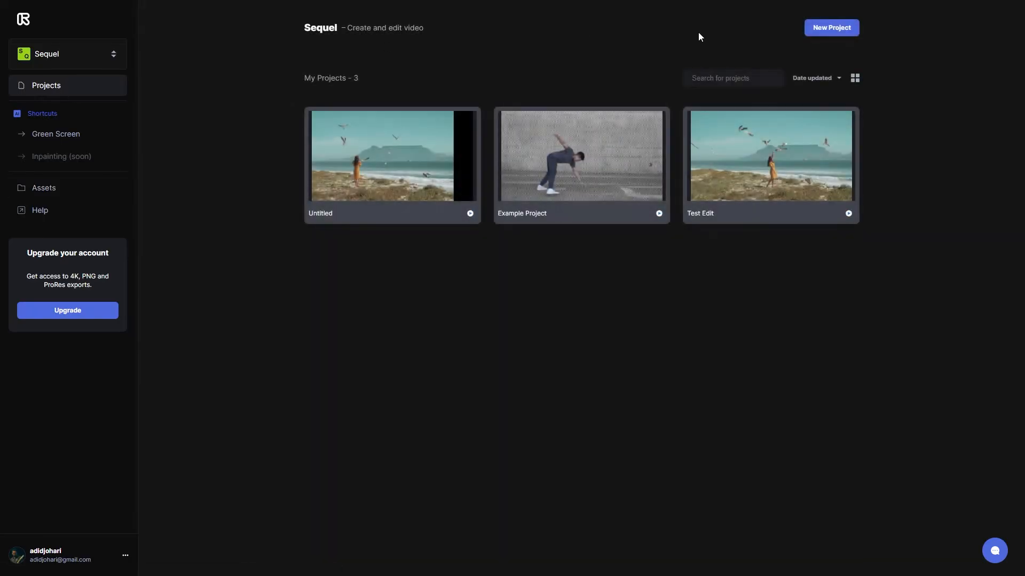
pyautogui.click(818, 34)
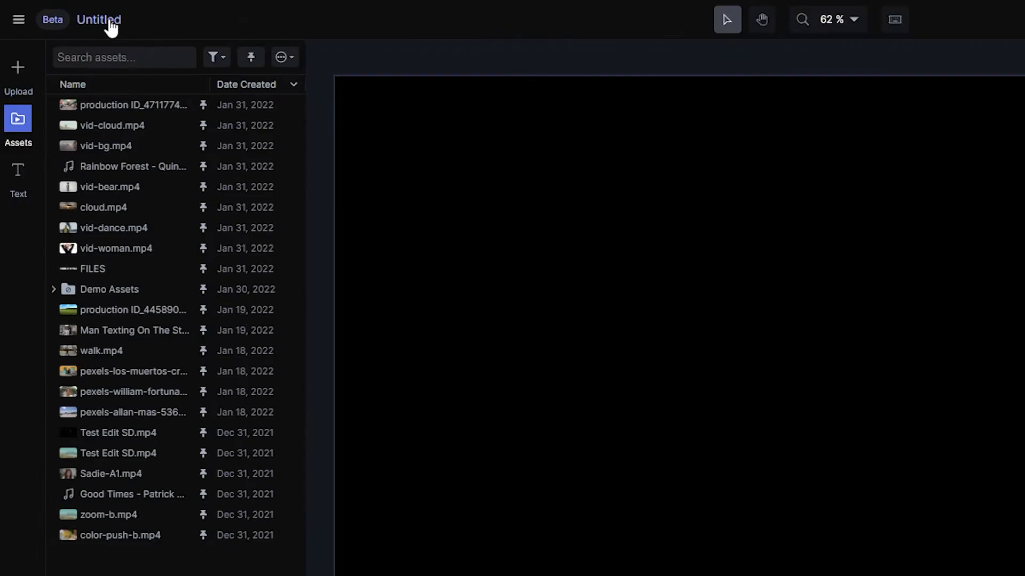
pyautogui.click(74, 13)
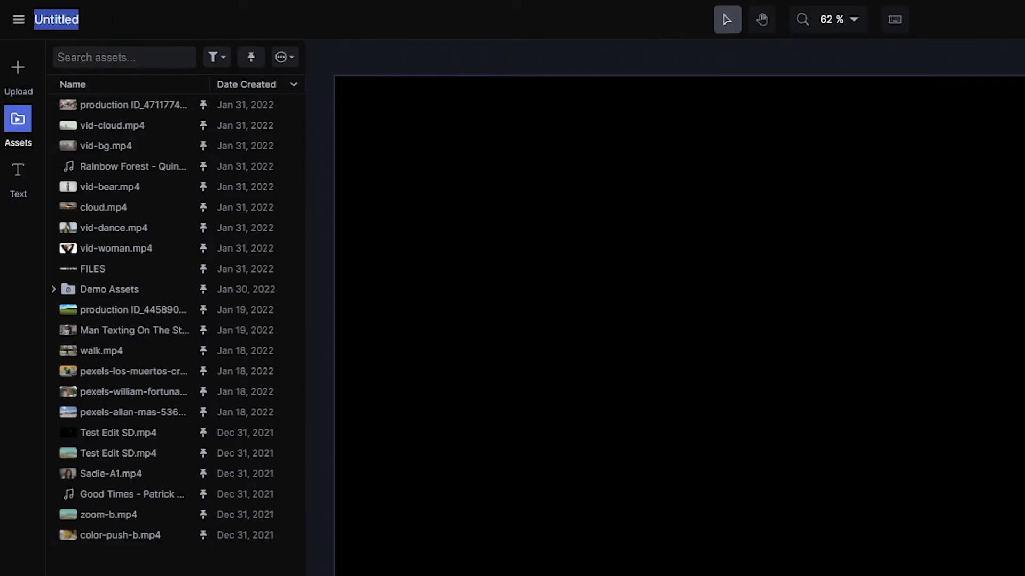
pyautogui.write('Test')
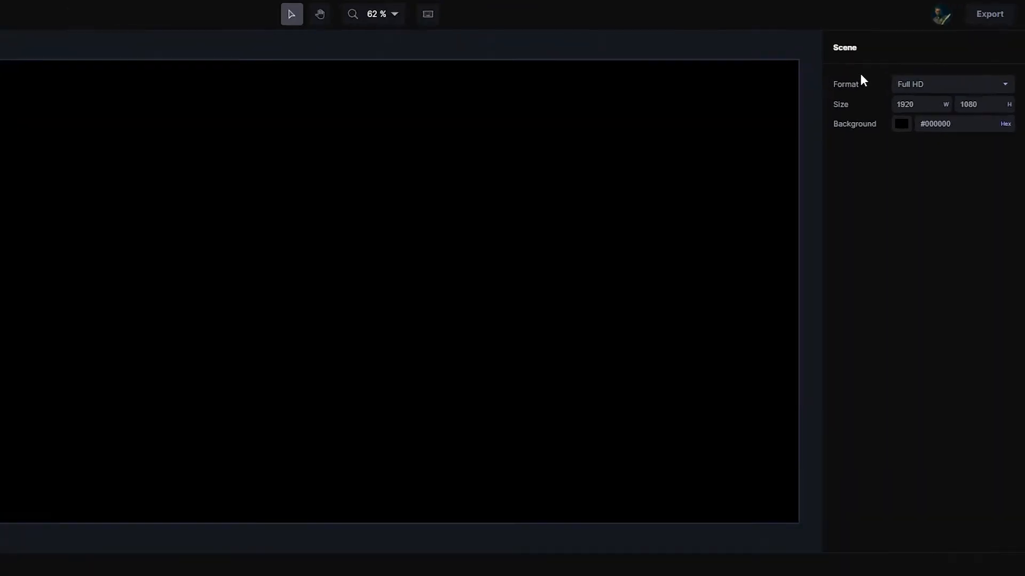
# - Examine the preset formats and sizes offered for the scene
pyautogui.click(905, 99)
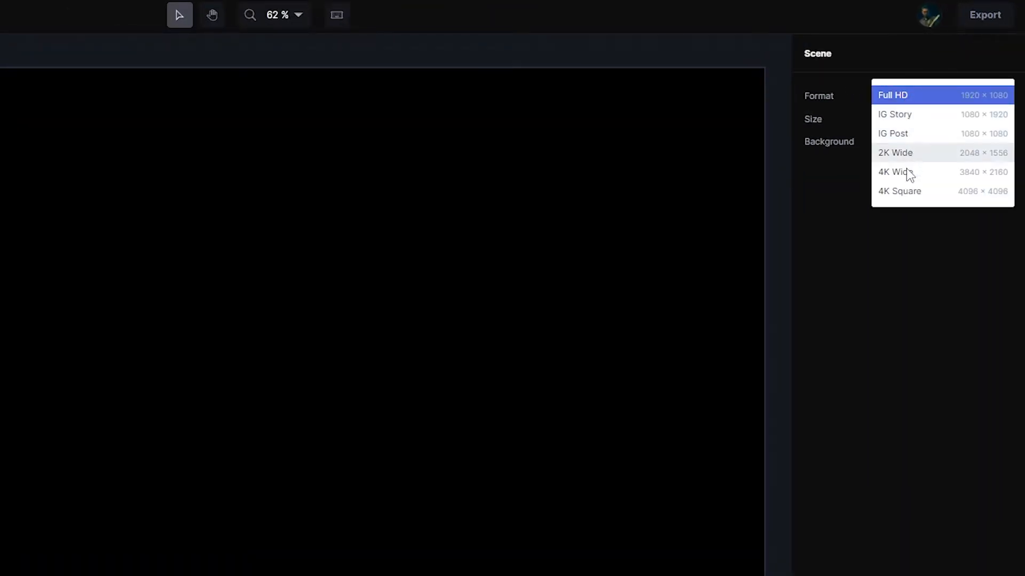
pyautogui.click(851, 185)
pyautogui.click(902, 118)
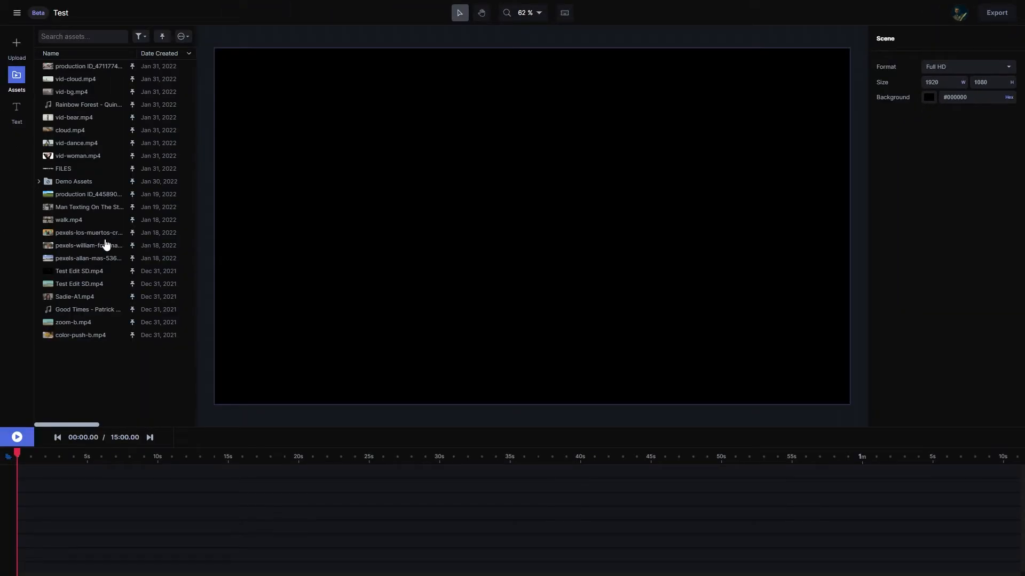
# - Place the production ID_4711774 video at the start of the timeline and preview it by playing and scrubbing through it
pyautogui.click(106, 70)
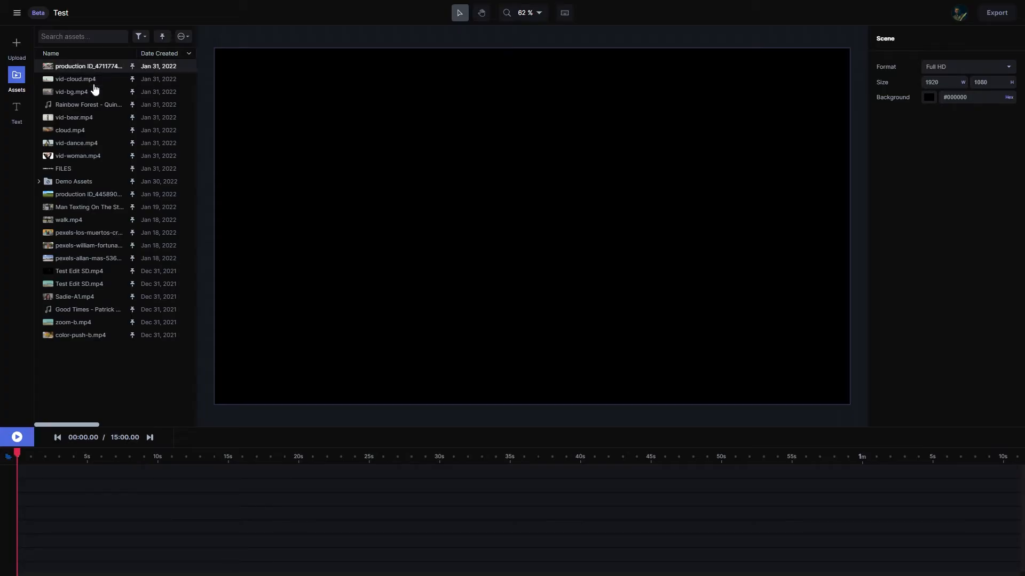
pyautogui.moveTo(94, 89); pyautogui.dragTo(91, 517)
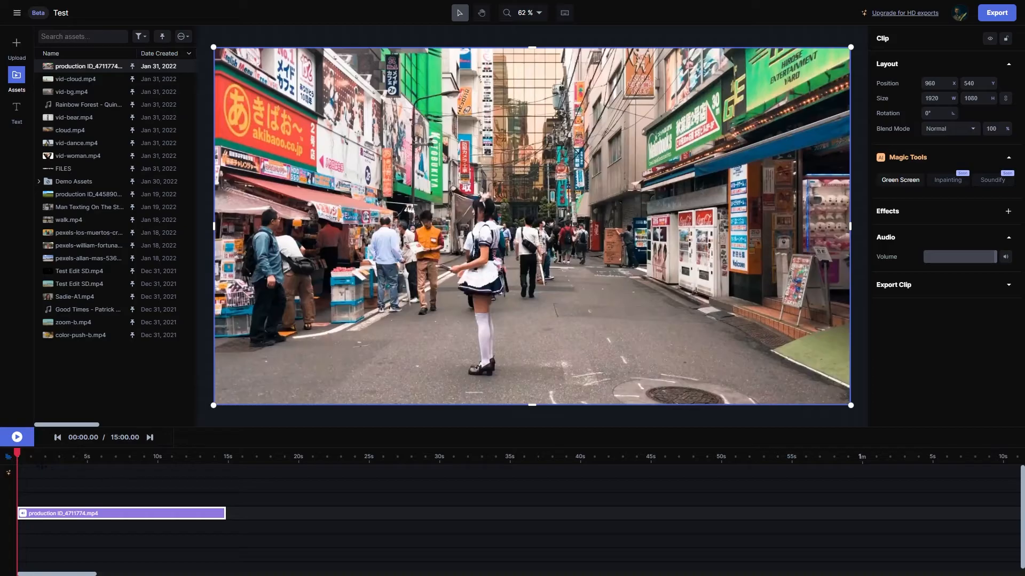
pyautogui.click(20, 441)
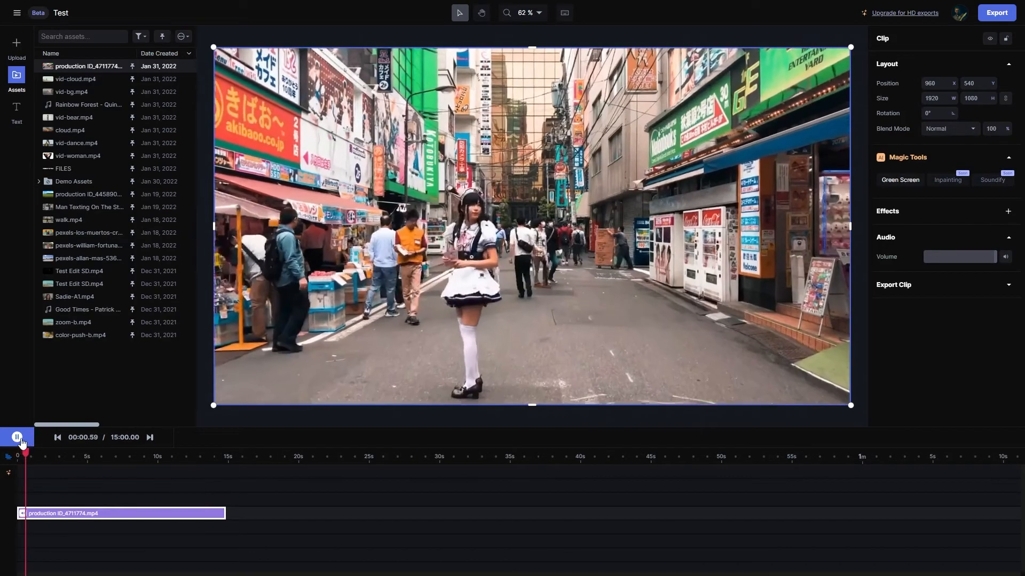
pyautogui.click(20, 441)
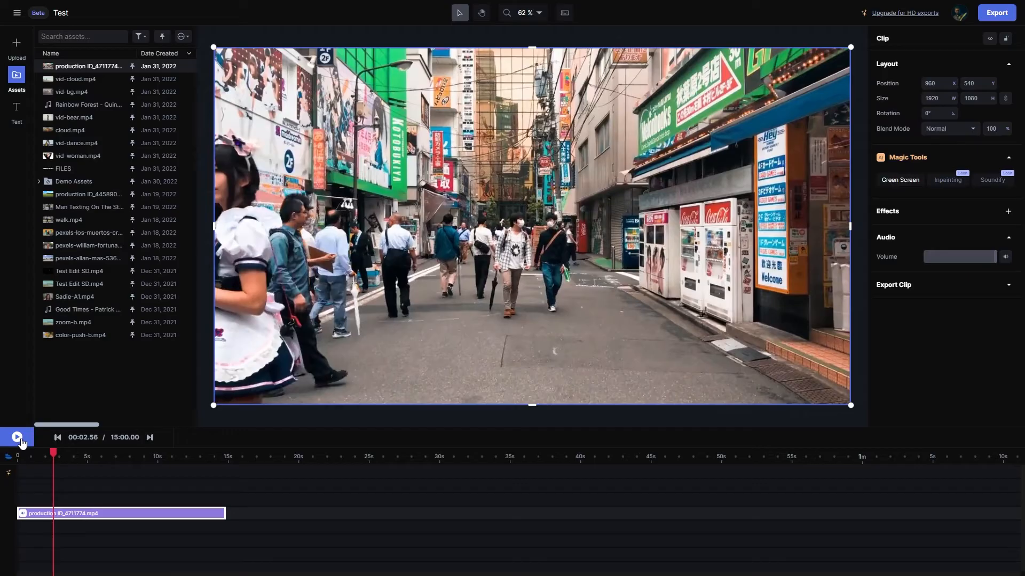
pyautogui.click(20, 440)
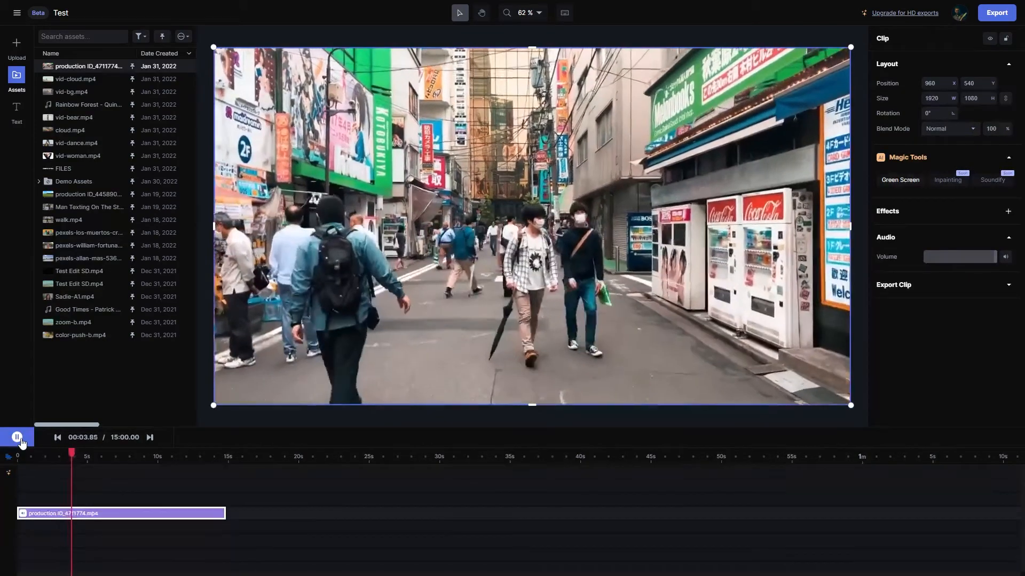
pyautogui.click(20, 441)
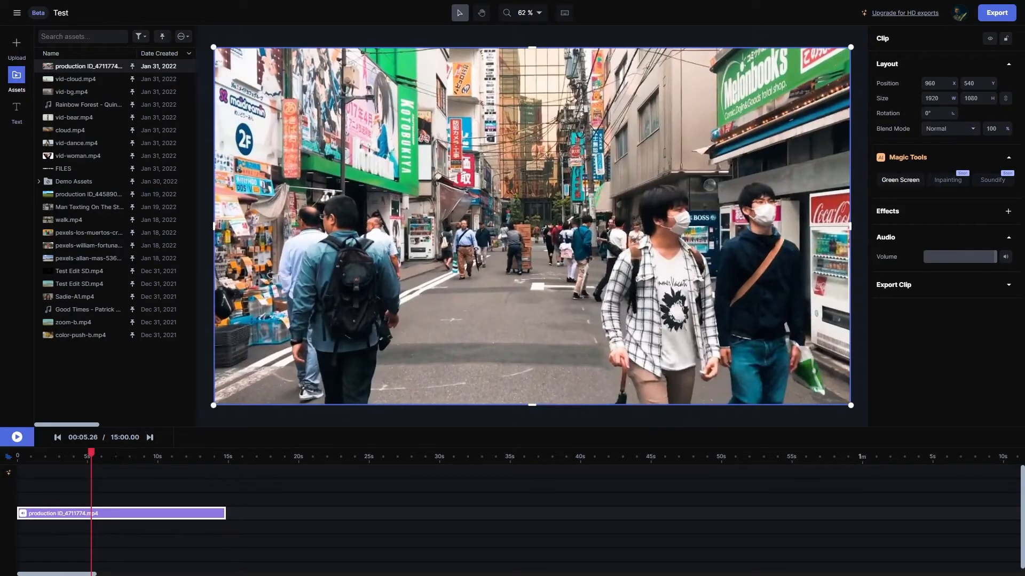
pyautogui.moveTo(116, 457); pyautogui.dragTo(104, 527)
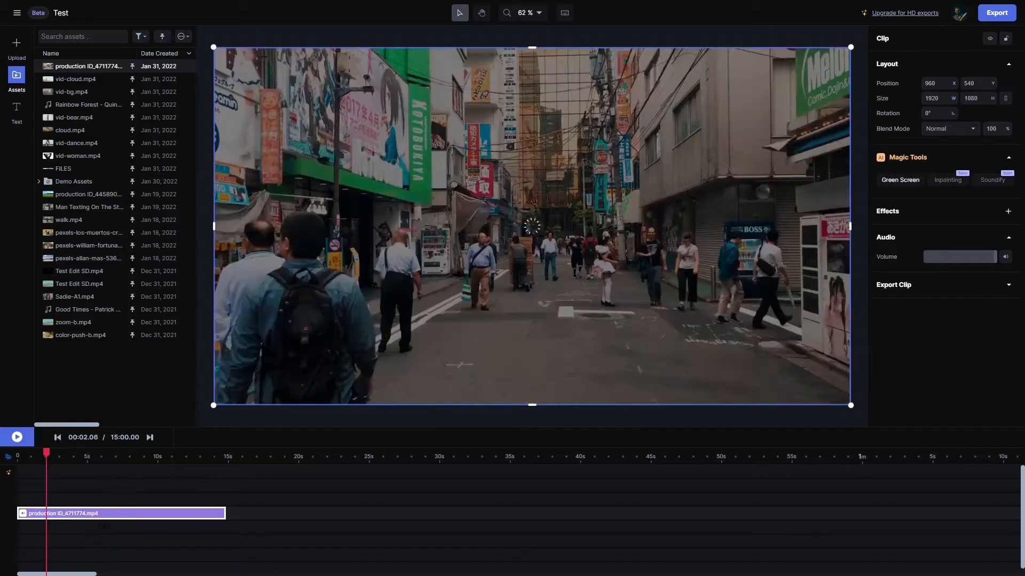
# - Enlarge the timeline's clip size, and switch the clip thumbnails on and back off
pyautogui.click(8, 457)
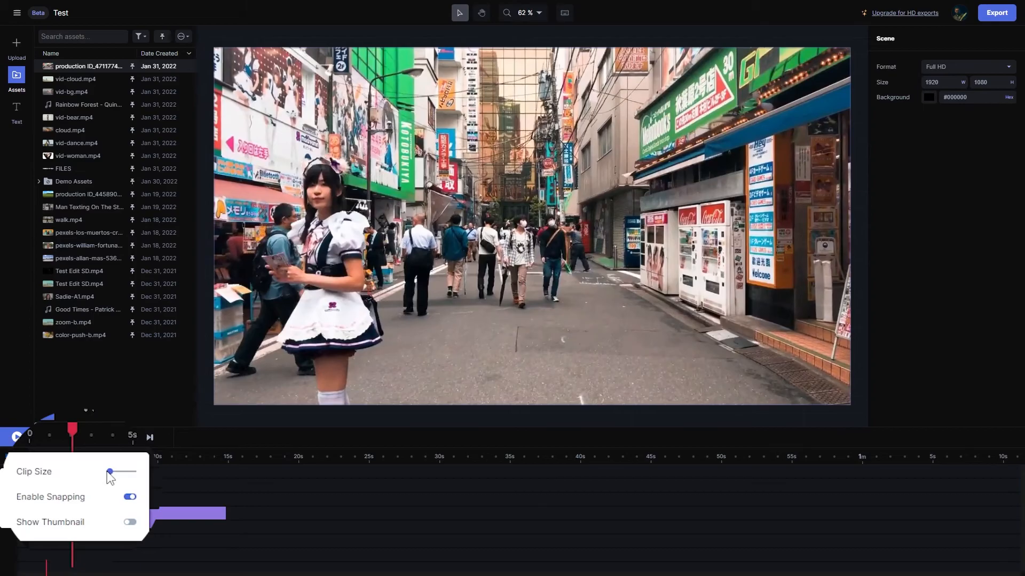
pyautogui.moveTo(107, 471); pyautogui.dragTo(111, 472)
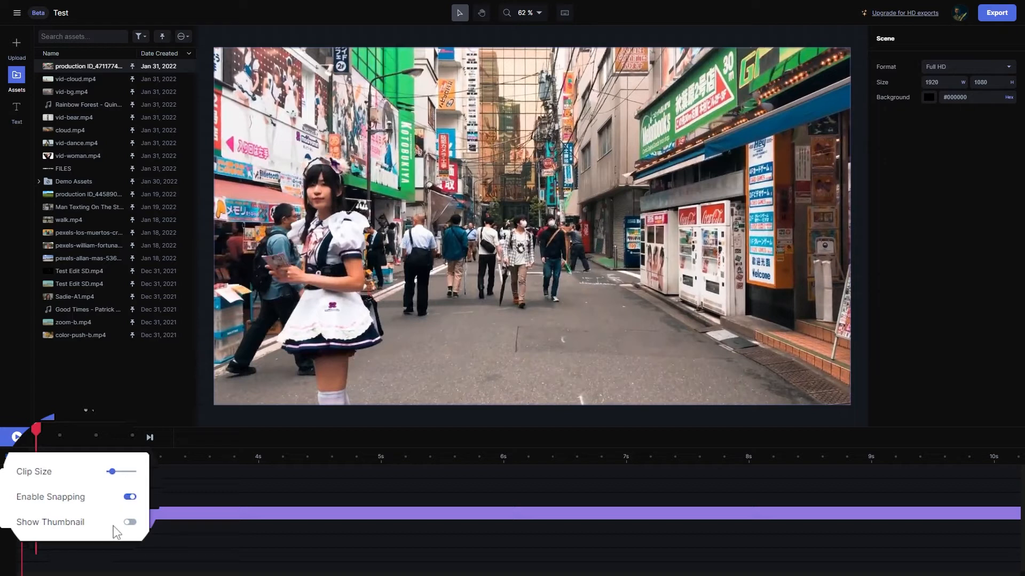
pyautogui.click(130, 524)
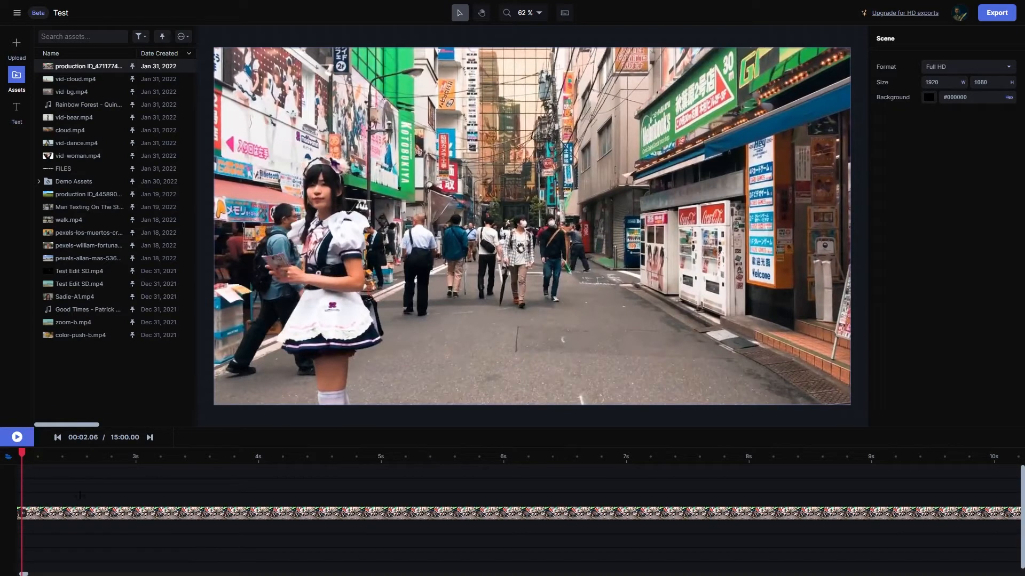
pyautogui.click(8, 457)
pyautogui.click(83, 519)
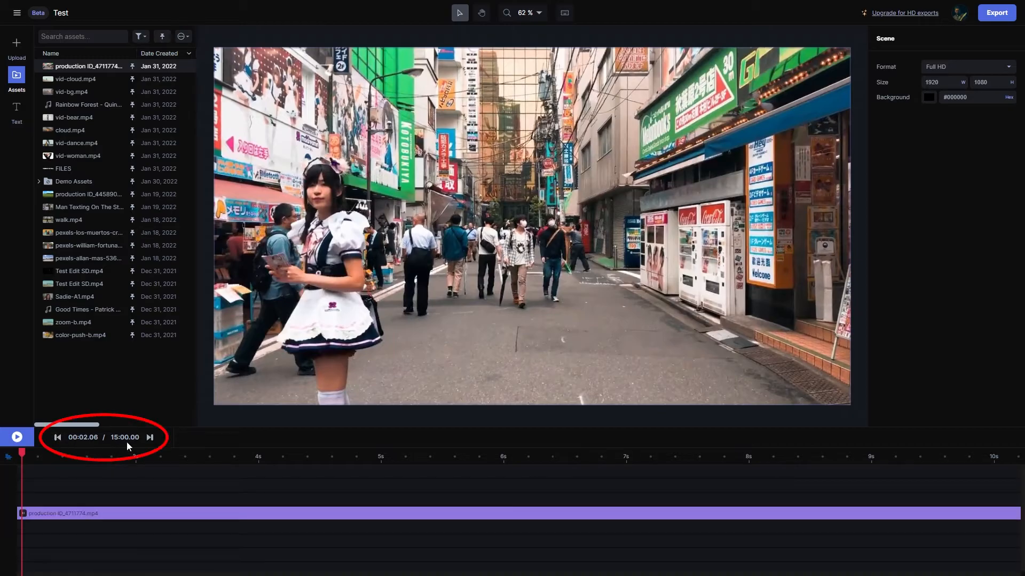
# - Adjust the timeline's clip size so the ruler spans about 24 seconds and the whole street clip fits
pyautogui.click(8, 457)
pyautogui.moveTo(71, 482); pyautogui.dragTo(73, 482)
pyautogui.click(135, 483)
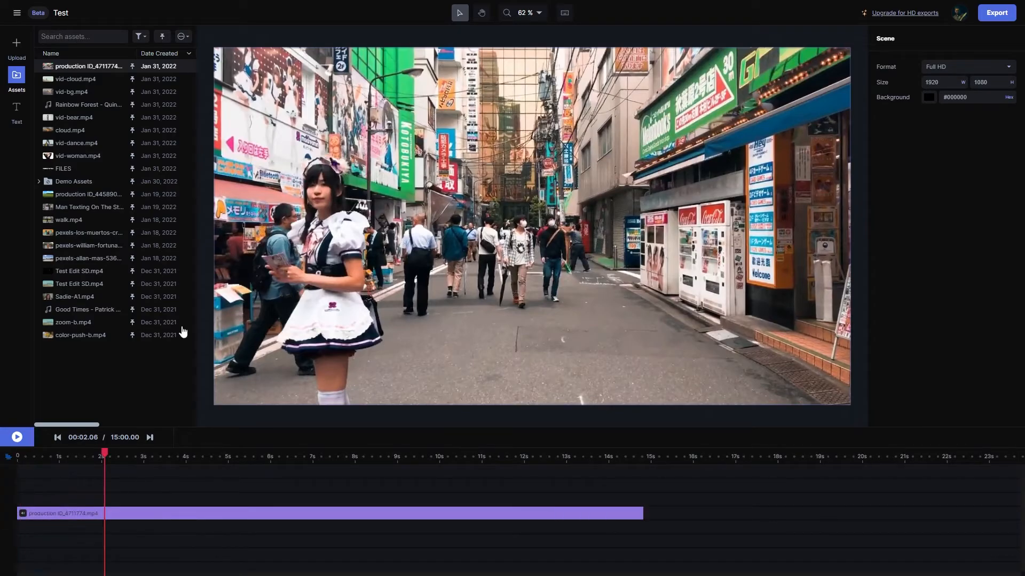
# - Place vid-woman.mp4 at about 10.5 s and cloud.mp4 at about 16 s on separate tracks above the street clip
pyautogui.moveTo(85, 161); pyautogui.dragTo(521, 503)
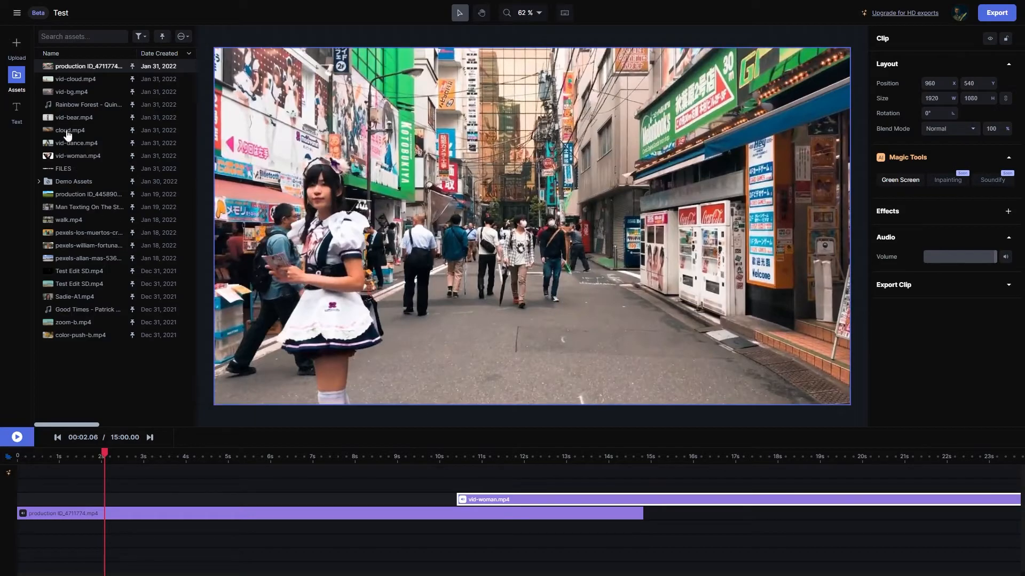
pyautogui.moveTo(68, 136); pyautogui.dragTo(431, 495)
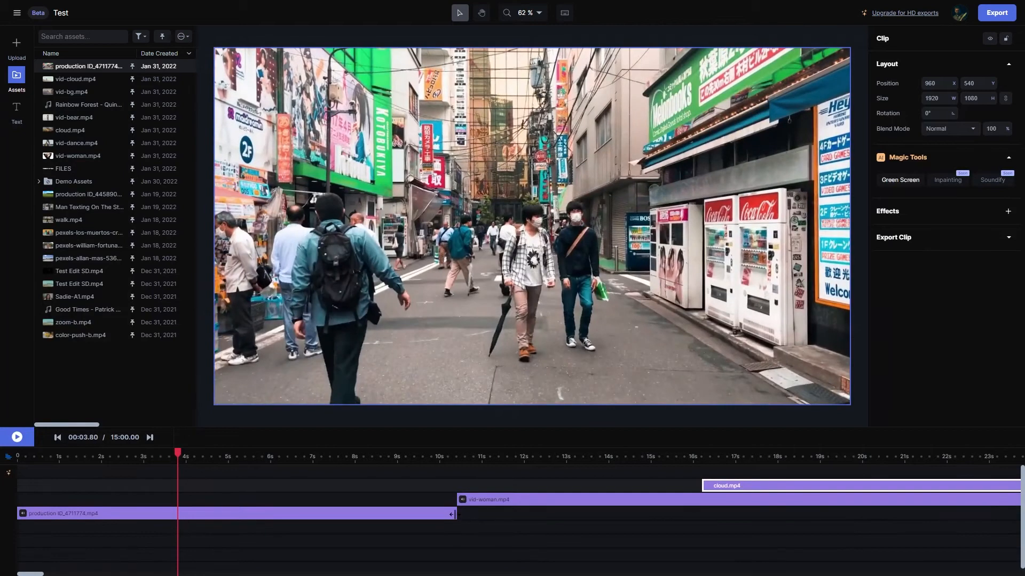
# - Trim the end of the production ID_4711774 clip to the playhead at 3.80 s and move vid-woman.mp4 to start there
pyautogui.moveTo(451, 514); pyautogui.dragTo(178, 515)
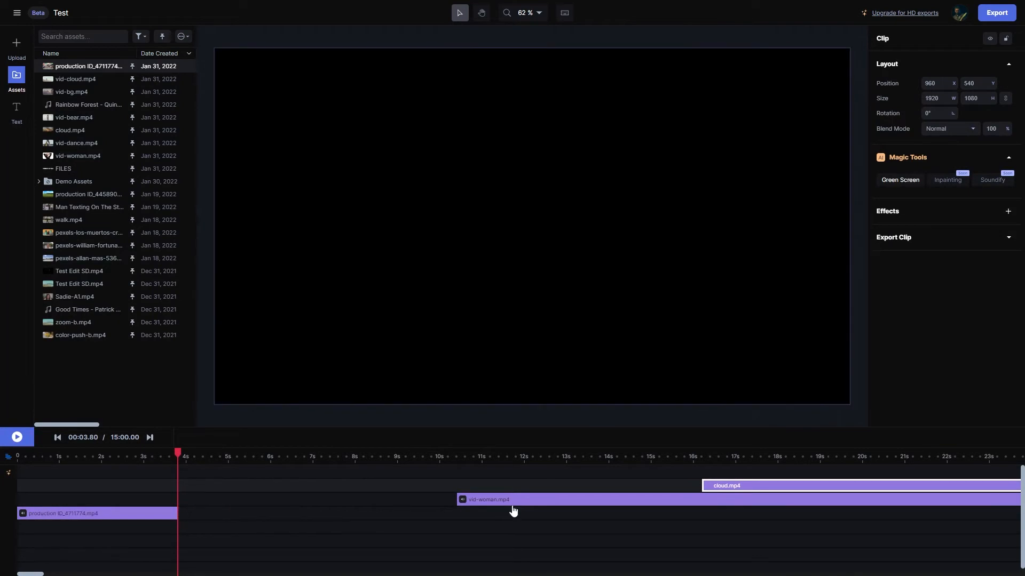
pyautogui.moveTo(513, 512); pyautogui.dragTo(233, 510)
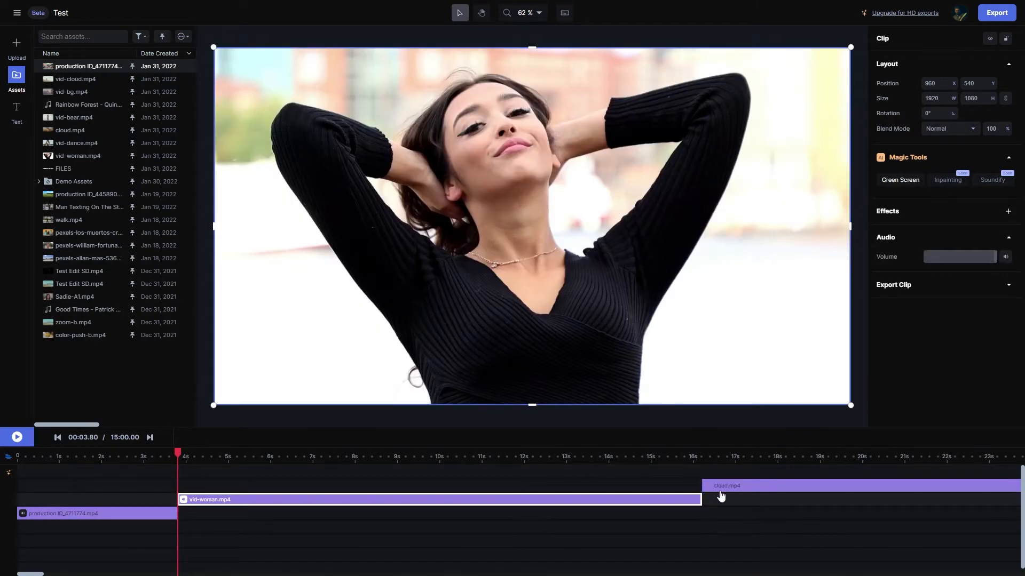
pyautogui.moveTo(721, 497); pyautogui.dragTo(720, 499)
# - Trim the street clip's start and line up vid-woman.mp4 at about 3 s and cloud.mp4 at about 13.4 s on its track
pyautogui.moveTo(19, 514); pyautogui.dragTo(58, 521)
pyautogui.moveTo(181, 499); pyautogui.dragTo(200, 521)
pyautogui.moveTo(754, 500); pyautogui.dragTo(638, 528)
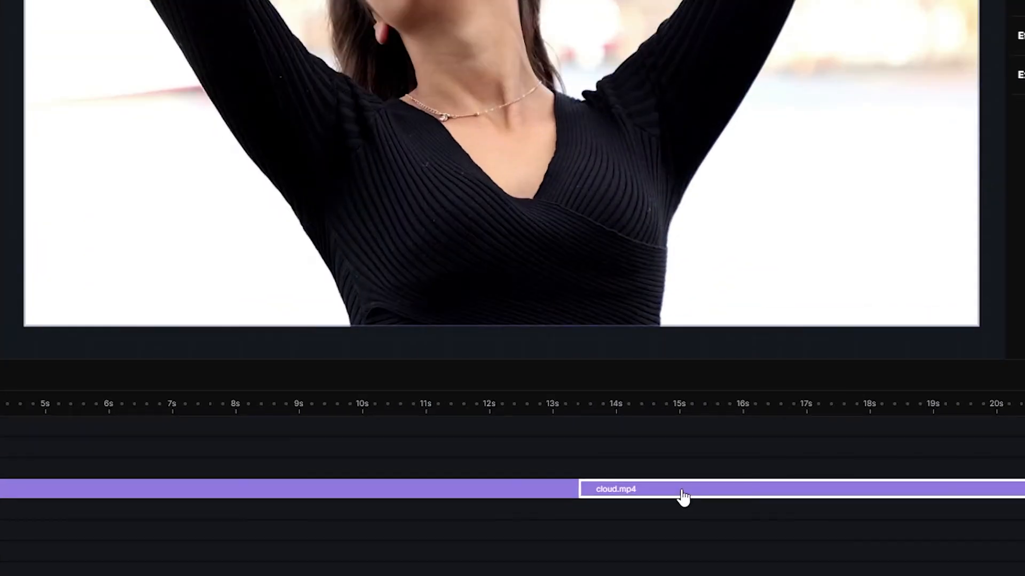
# - Delete the cloud.mp4 clip from the timeline
pyautogui.rightClick(652, 515)
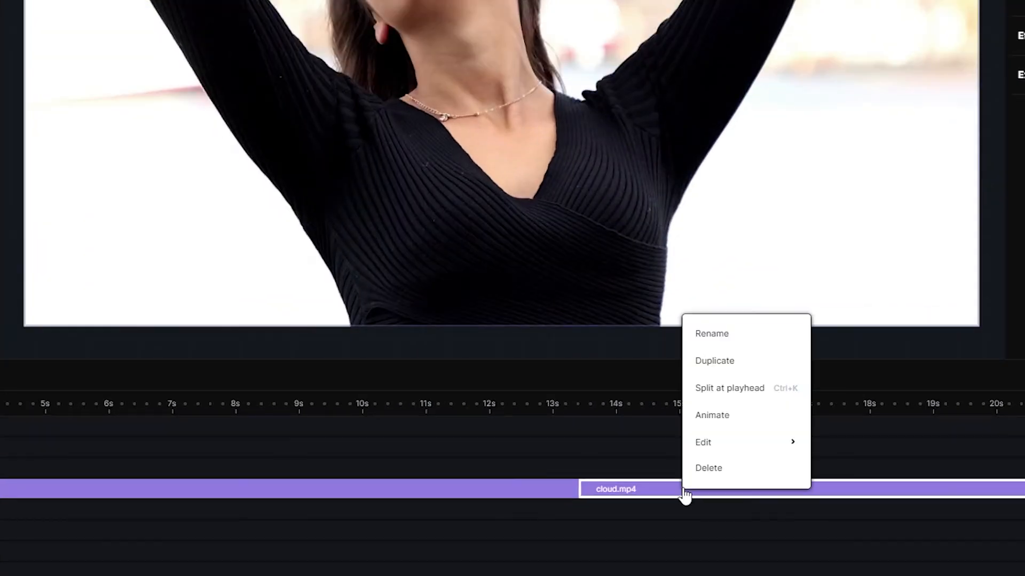
pyautogui.click(710, 472)
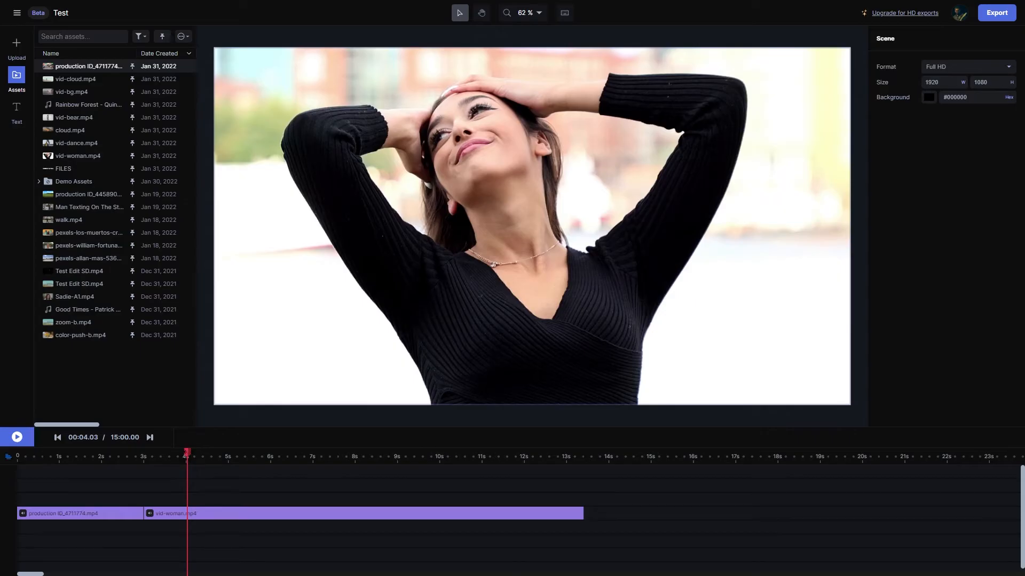
# - Split the vid-woman.mp4 clip at 5.73 s and split its remaining part again at 7.23 s
pyautogui.moveTo(186, 452); pyautogui.dragTo(259, 453)
pyautogui.rightClick(285, 516)
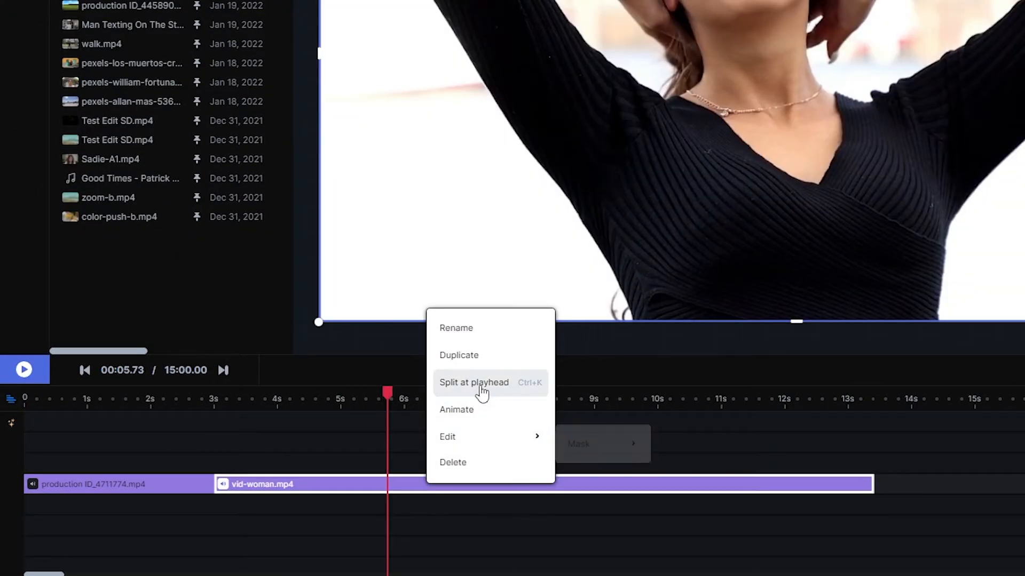
pyautogui.click(478, 385)
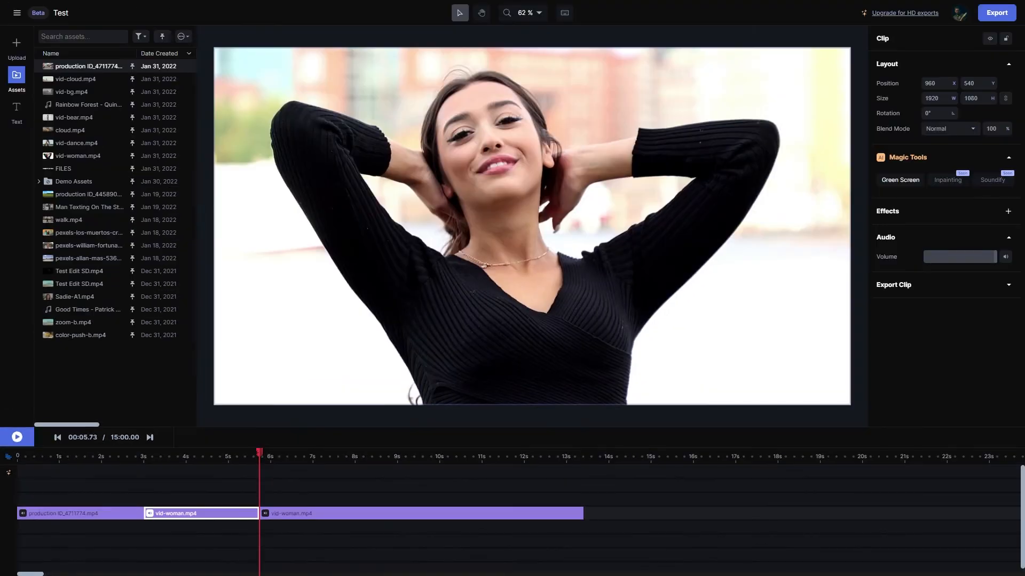
pyautogui.moveTo(260, 453); pyautogui.dragTo(323, 452)
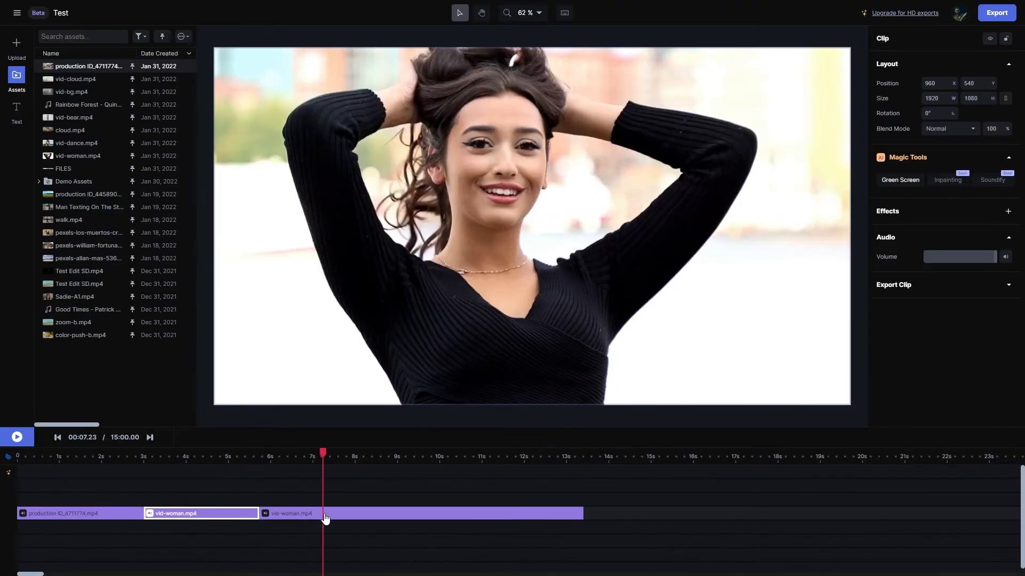
pyautogui.rightClick(324, 515)
pyautogui.click(341, 448)
# - Delete the middle vid-woman.mp4 piece between 5.73 s and 7.23 s, closing the gap with the following piece
pyautogui.click(287, 534)
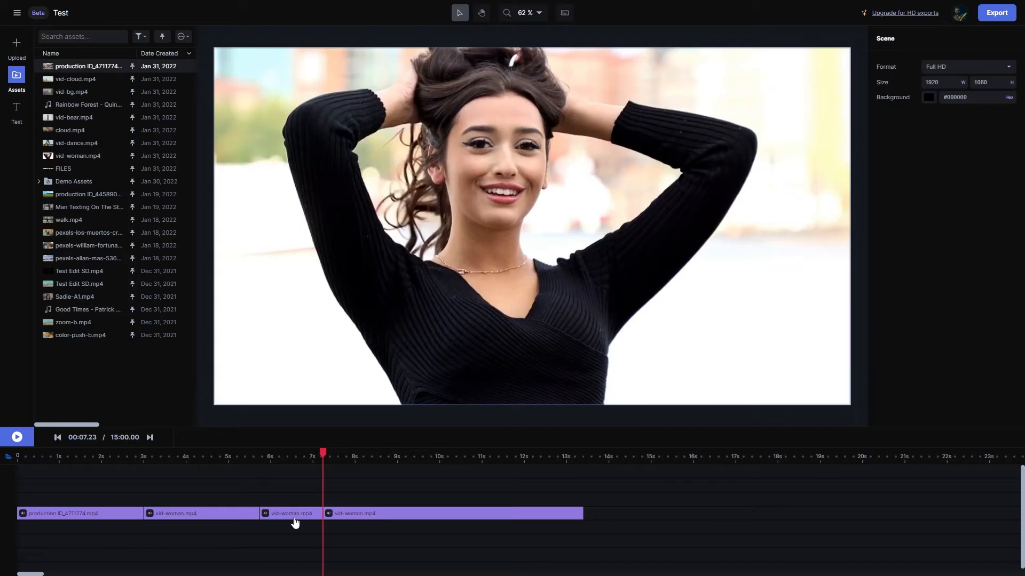
pyautogui.rightClick(295, 523)
pyautogui.click(320, 501)
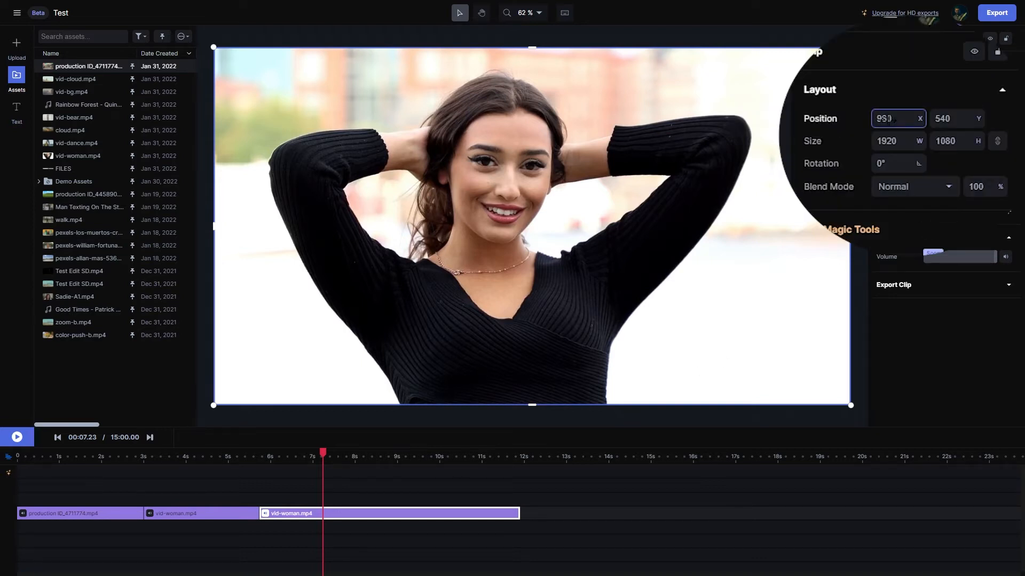
# - Try out the last vid-woman.mp4 clip's horizontal position and rotation values, resetting the rotation to 0°
pyautogui.moveTo(896, 119); pyautogui.dragTo(901, 164)
pyautogui.write('0')
pyautogui.press('Return')
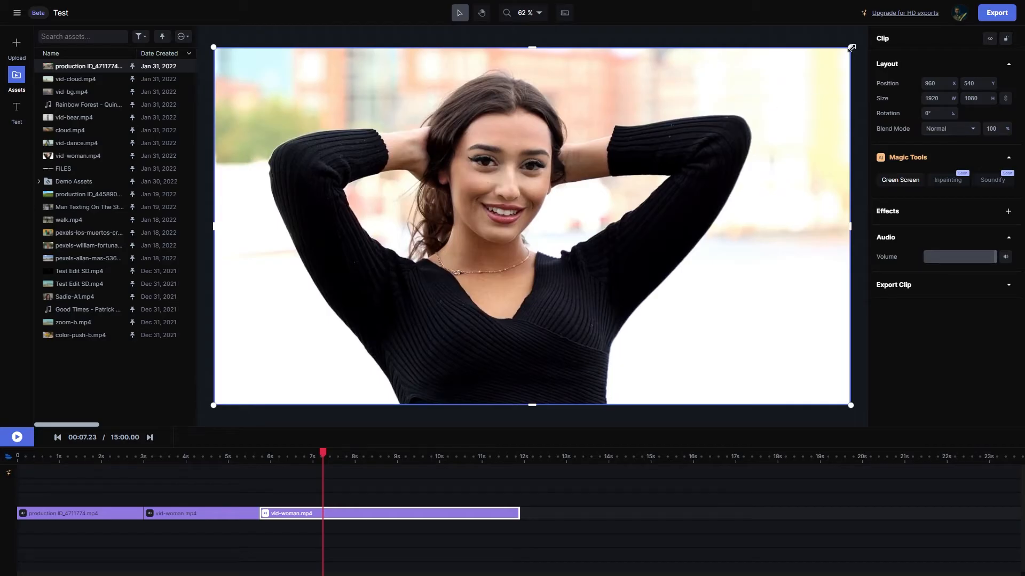
# - Shrink the last vid-woman.mp4 clip on the canvas to about 991 × 427 and move it to about X 944, Y 572
pyautogui.moveTo(852, 47); pyautogui.dragTo(543, 264)
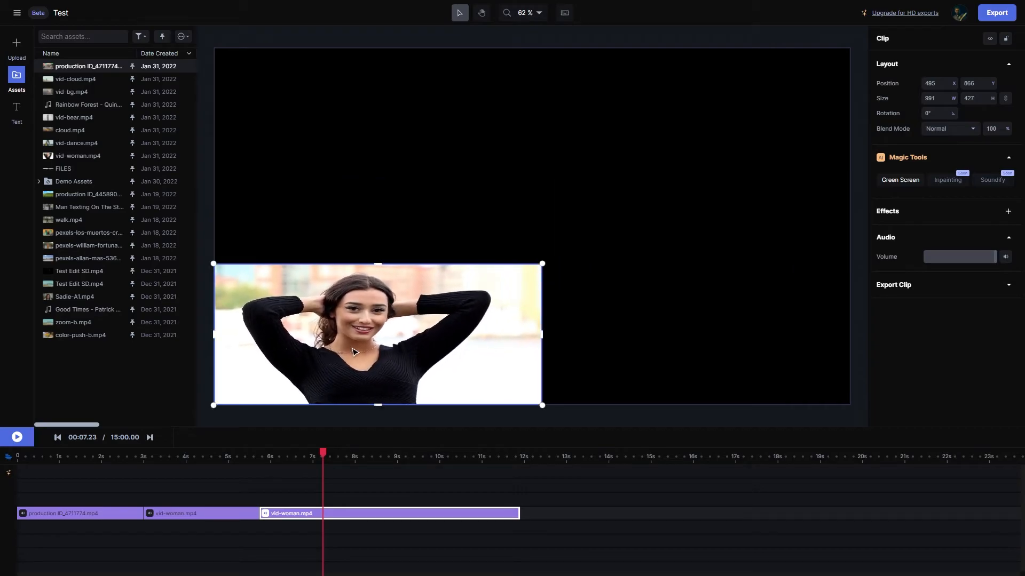
pyautogui.moveTo(353, 354); pyautogui.dragTo(499, 256)
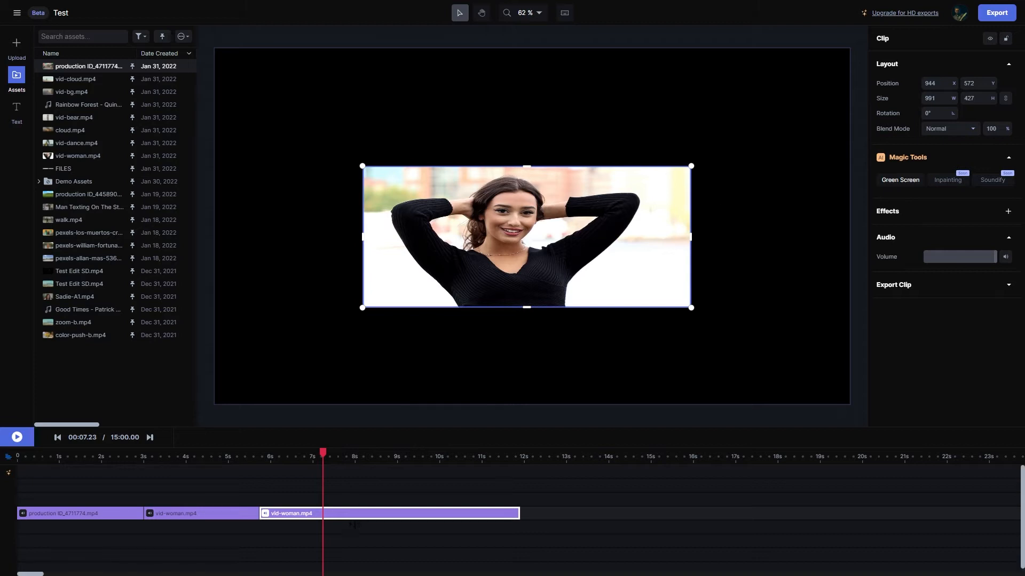
# - Move the last vid-woman.mp4 clip one track up and try out cloud.mp4 on the track beneath it
pyautogui.moveTo(353, 521); pyautogui.dragTo(354, 509)
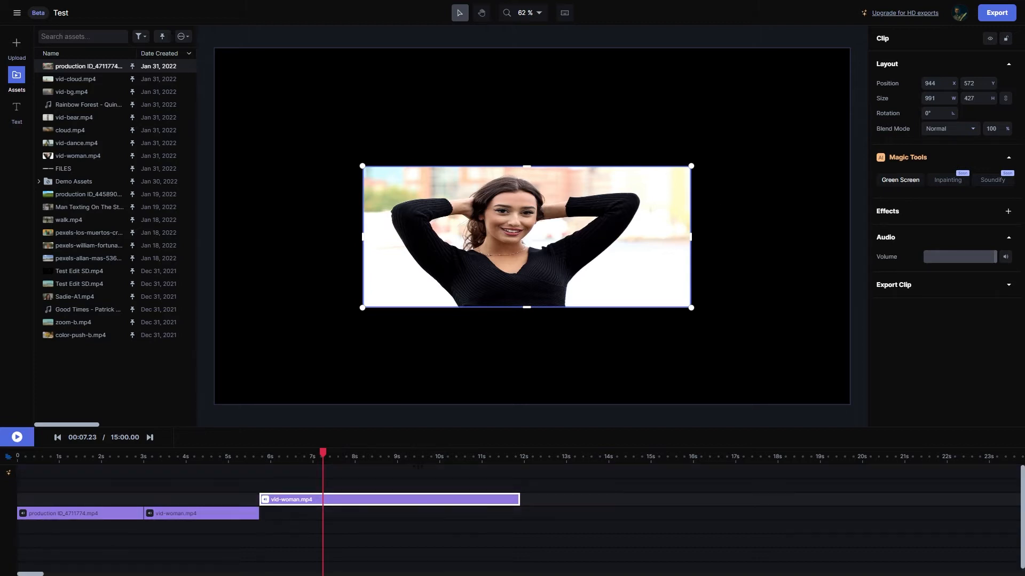
pyautogui.moveTo(78, 130); pyautogui.dragTo(338, 516)
pyautogui.press('Delete')
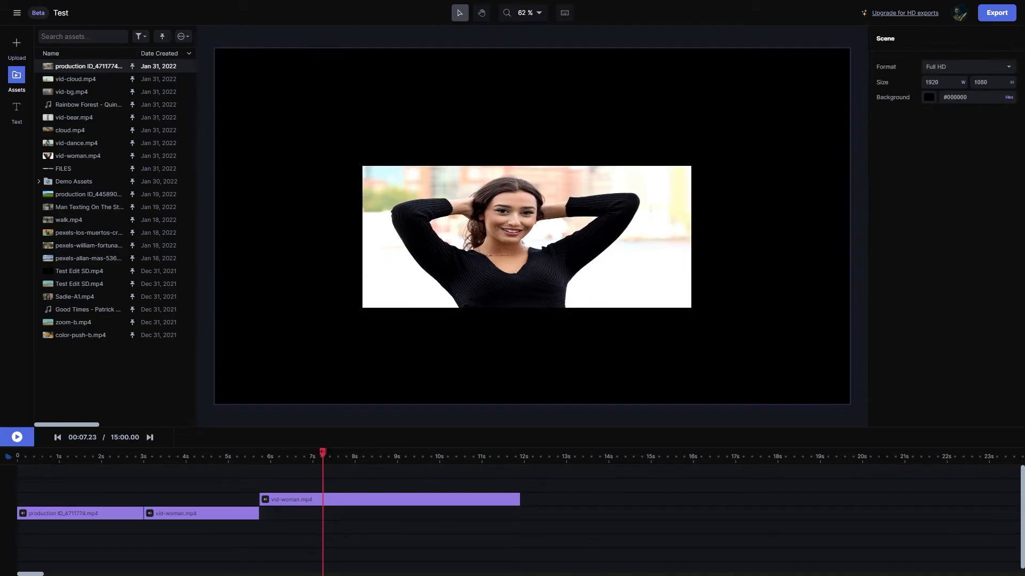
# - Select the production ID_4711774 clip and try out its audio volume, ending at full volume
pyautogui.click(222, 514)
pyautogui.click(88, 514)
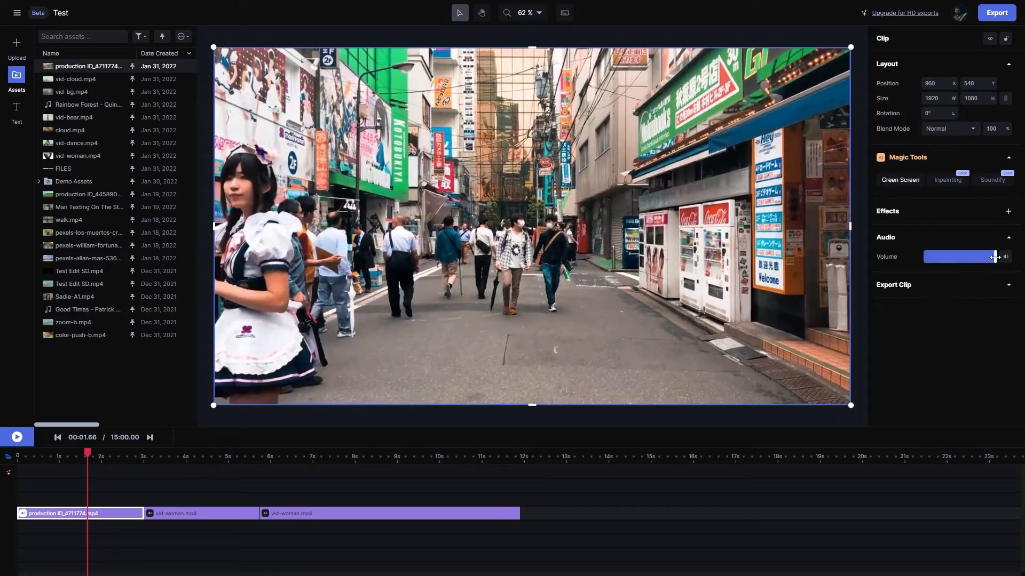
pyautogui.moveTo(995, 257)
pyautogui.mouseDown()
pyautogui.moveTo(966, 257)
pyautogui.moveTo(1001, 254)
pyautogui.mouseUp()
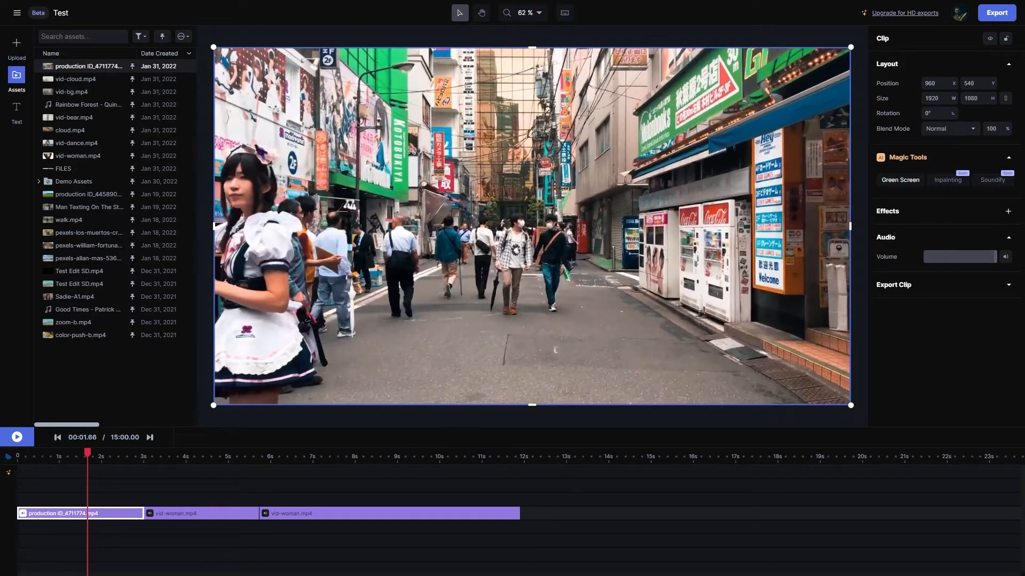
# - Place the Rainbow Forest audio at the start of the track below the video clips and split it at 11.90 s
pyautogui.moveTo(79, 105); pyautogui.dragTo(20, 533)
pyautogui.moveTo(87, 454); pyautogui.dragTo(521, 453)
pyautogui.rightClick(537, 528)
pyautogui.click(556, 554)
# - Delete the Rainbow Forest audio after 11.90 s and lower the volume of the remaining part
pyautogui.click(576, 534)
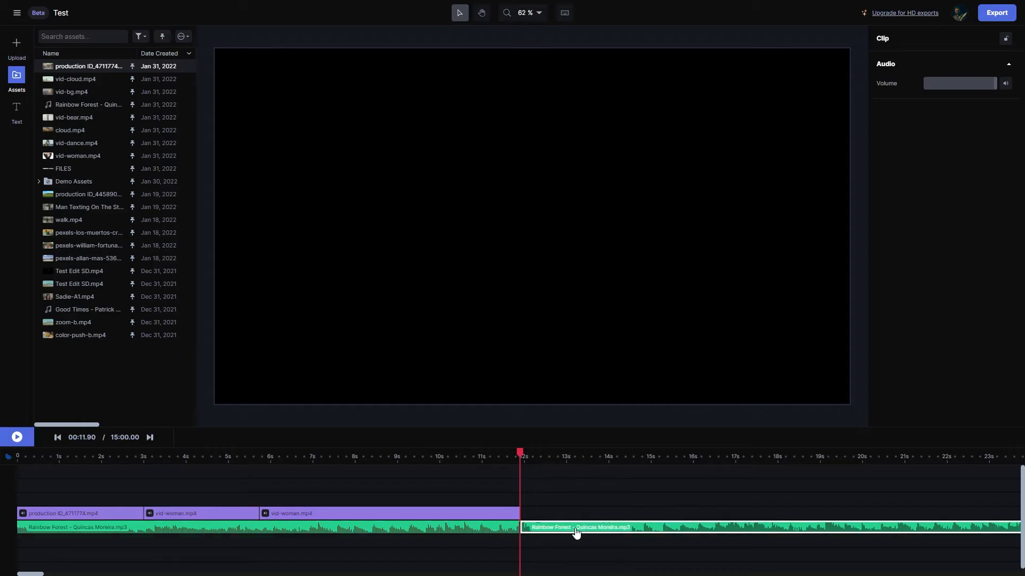
pyautogui.rightClick(576, 535)
pyautogui.click(587, 553)
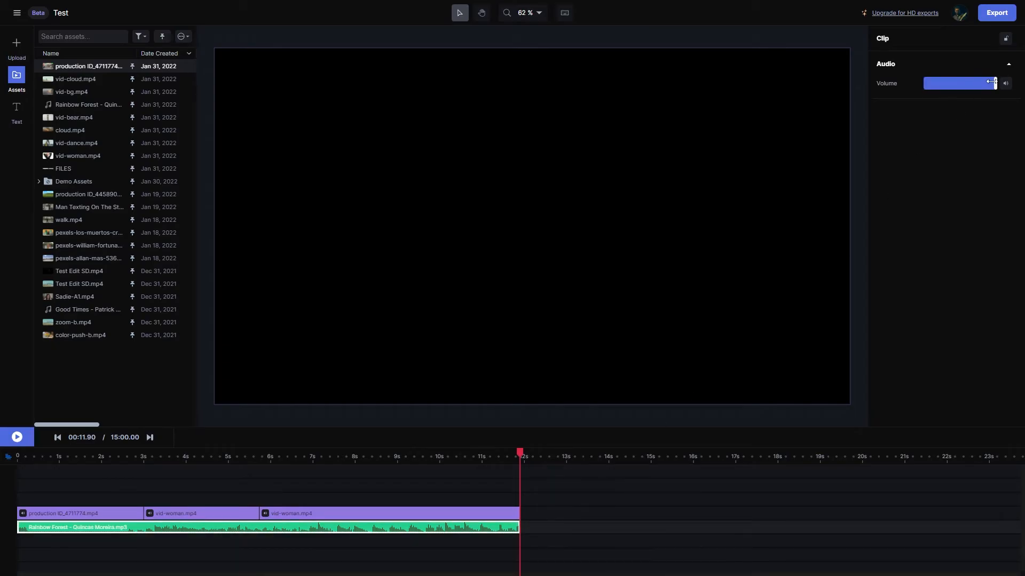
pyautogui.moveTo(991, 81); pyautogui.dragTo(947, 82)
# - Place vid-dance.mp4 on the track above the last vid-woman.mp4 clip, starting at about 7.2 s
pyautogui.click(417, 514)
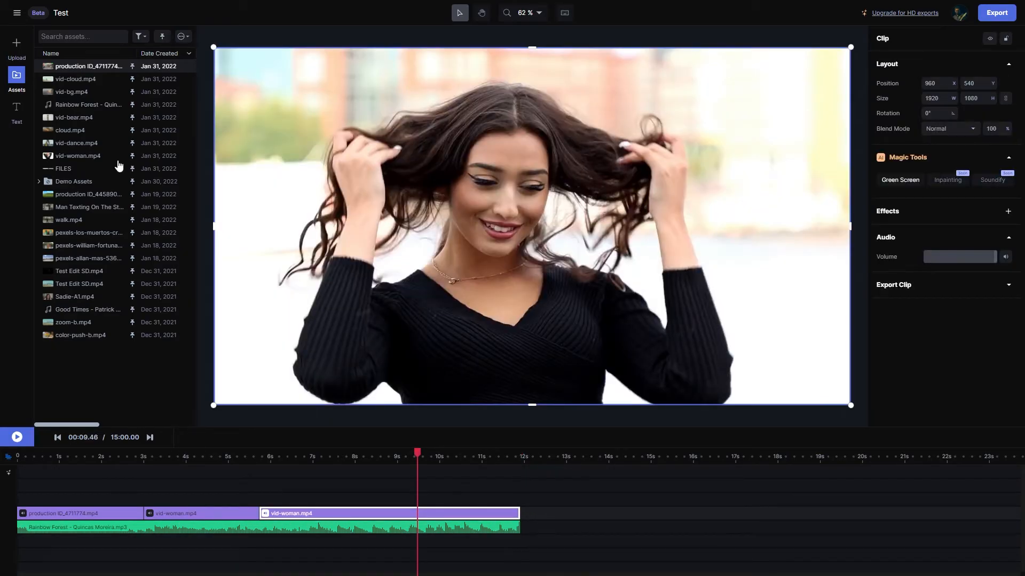
pyautogui.moveTo(80, 147); pyautogui.dragTo(325, 505)
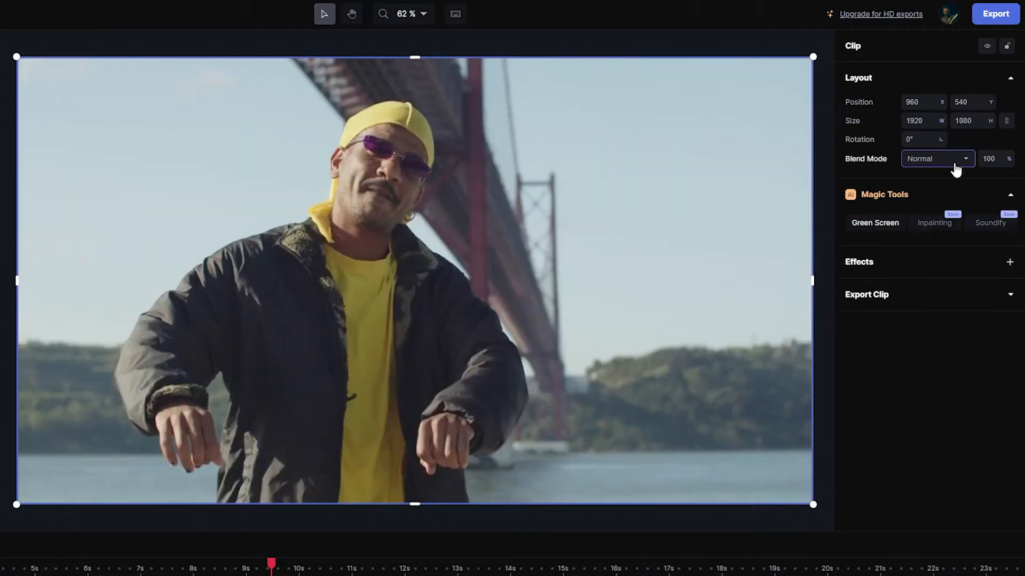
# - Try the Average, Add and Overlay blend modes on vid-dance.mp4, and test reduced opacity with the Normal mode
pyautogui.click(955, 169)
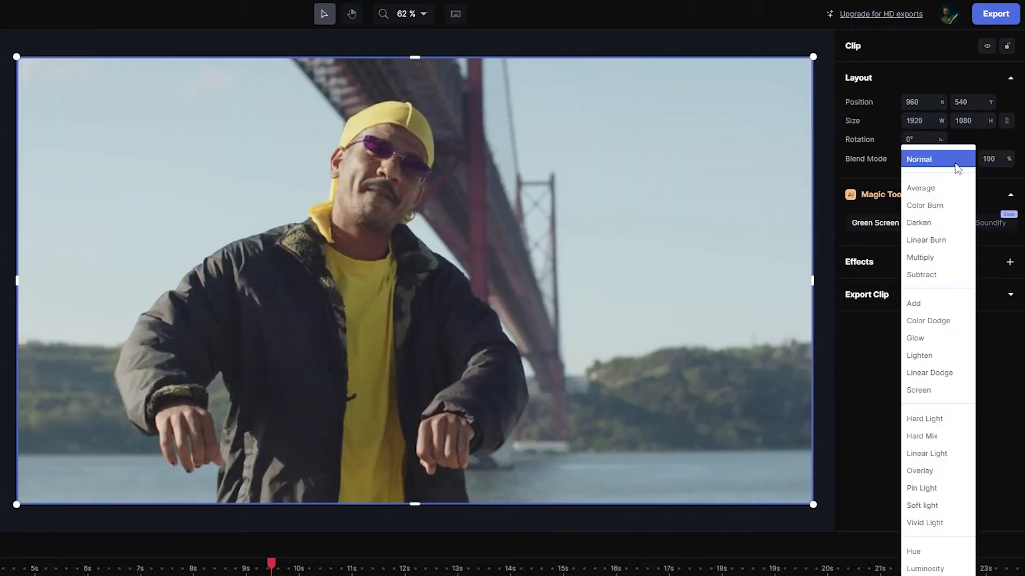
pyautogui.click(955, 188)
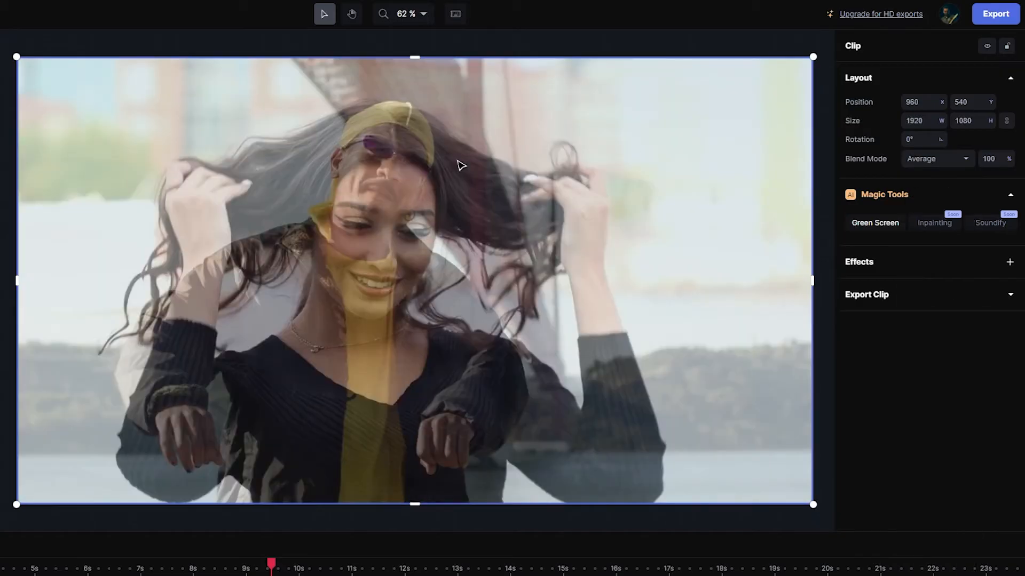
pyautogui.click(949, 161)
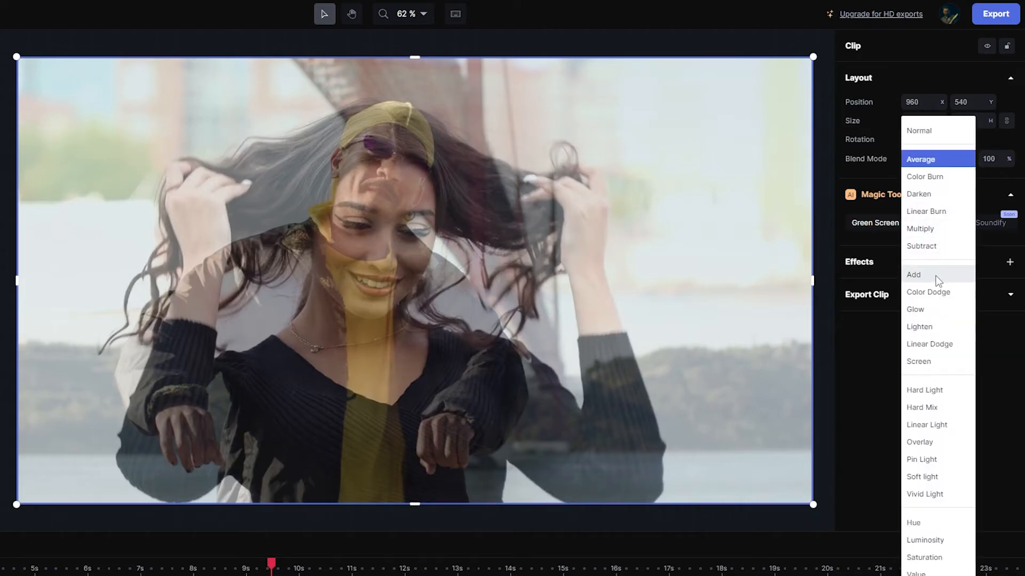
pyautogui.click(935, 276)
pyautogui.click(959, 158)
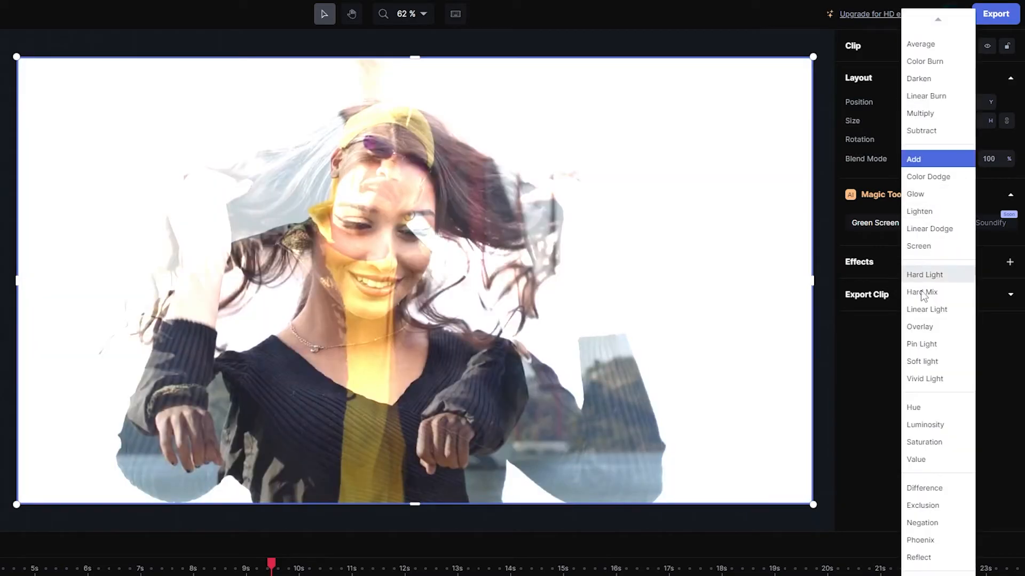
pyautogui.click(919, 326)
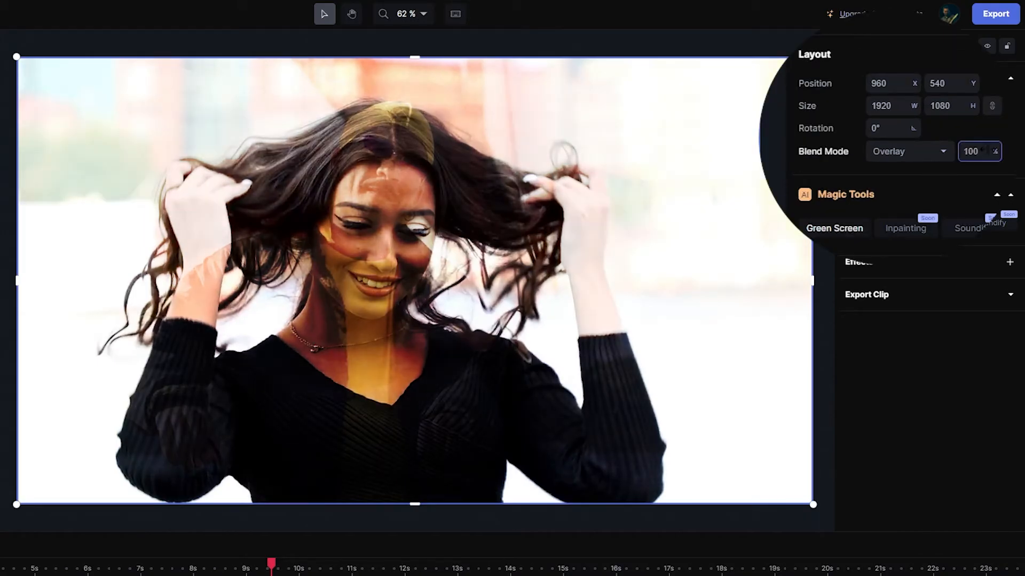
pyautogui.click(953, 159)
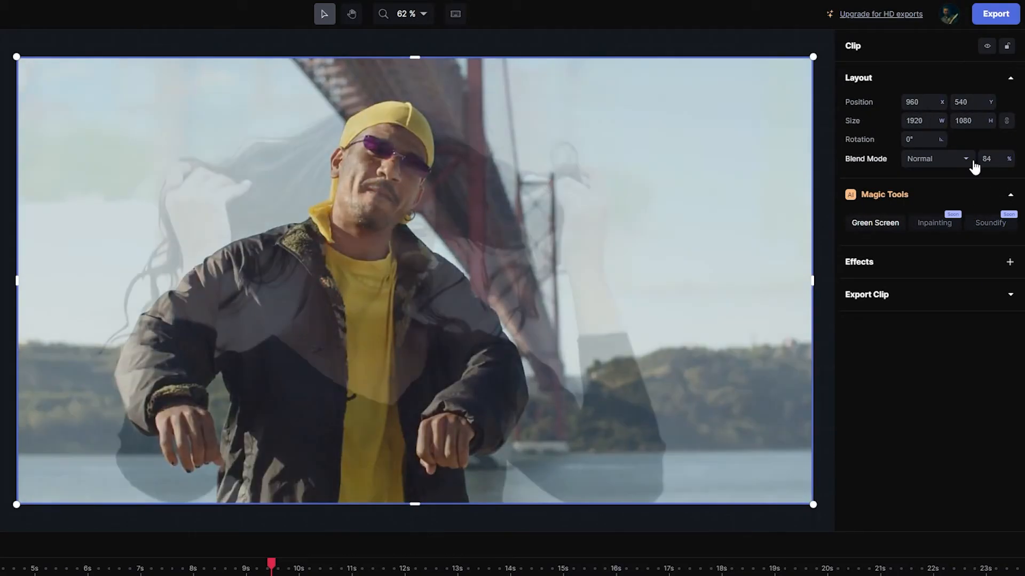
pyautogui.moveTo(970, 162); pyautogui.dragTo(949, 169)
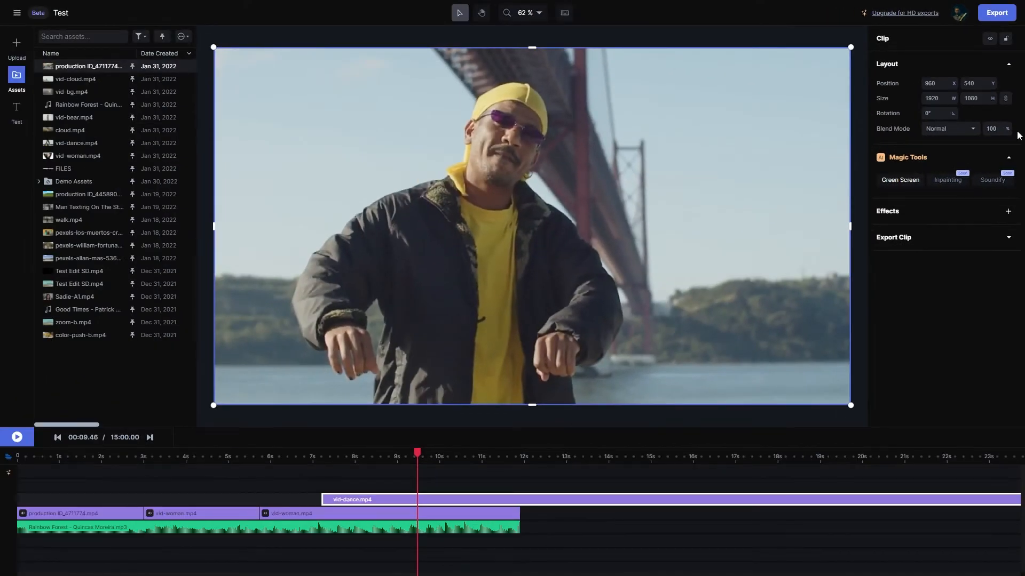
# - Delete the vid-woman.mp4 clip beneath vid-dance.mp4 and move vid-dance.mp4 directly after the remaining vid-woman.mp4 clip at about 5.7 s
pyautogui.click(497, 514)
pyautogui.rightClick(500, 515)
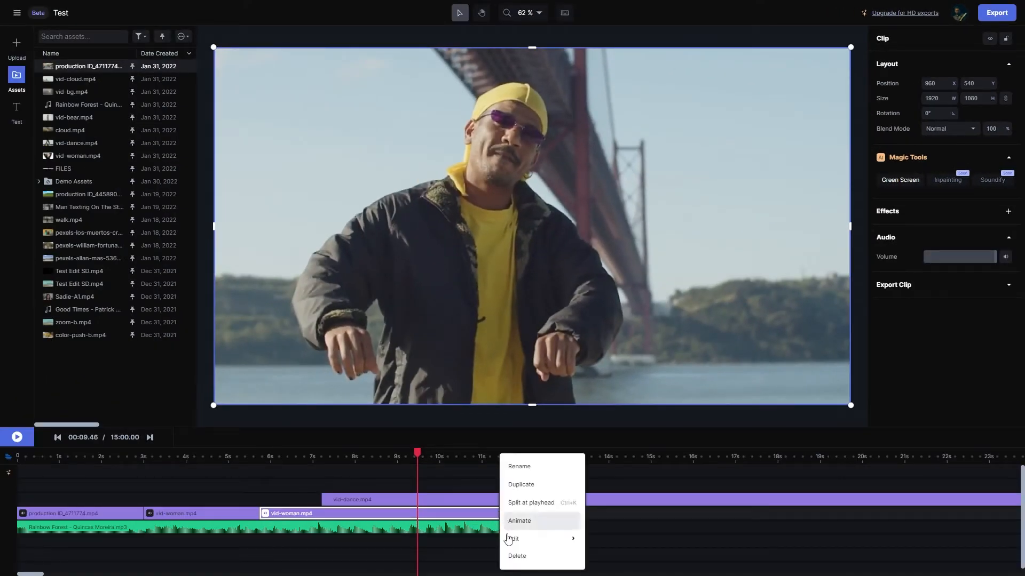
pyautogui.click(516, 556)
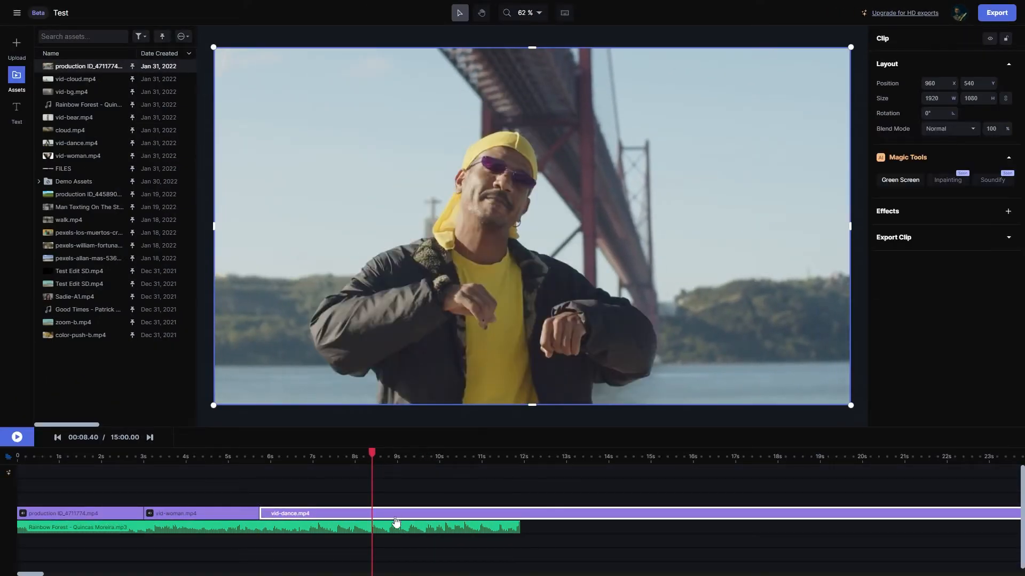
# - Cut the ends of vid-dance.mp4 and the Rainbow Forest audio off at the 8.40 s playhead
pyautogui.rightClick(414, 454)
pyautogui.click(422, 554)
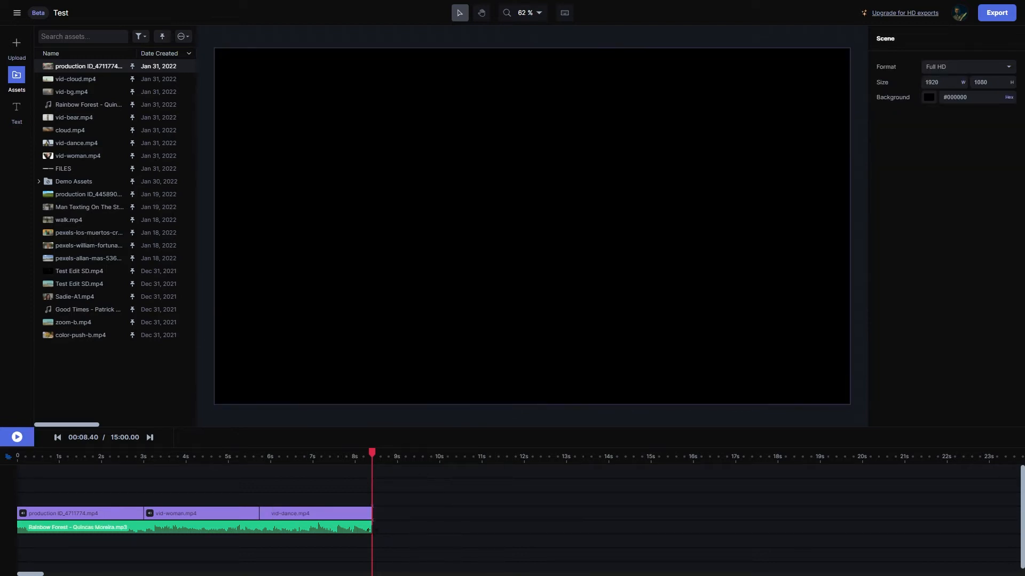
# - Scrub through the edited sequence and play it back to preview the cuts
pyautogui.moveTo(372, 513); pyautogui.dragTo(178, 481)
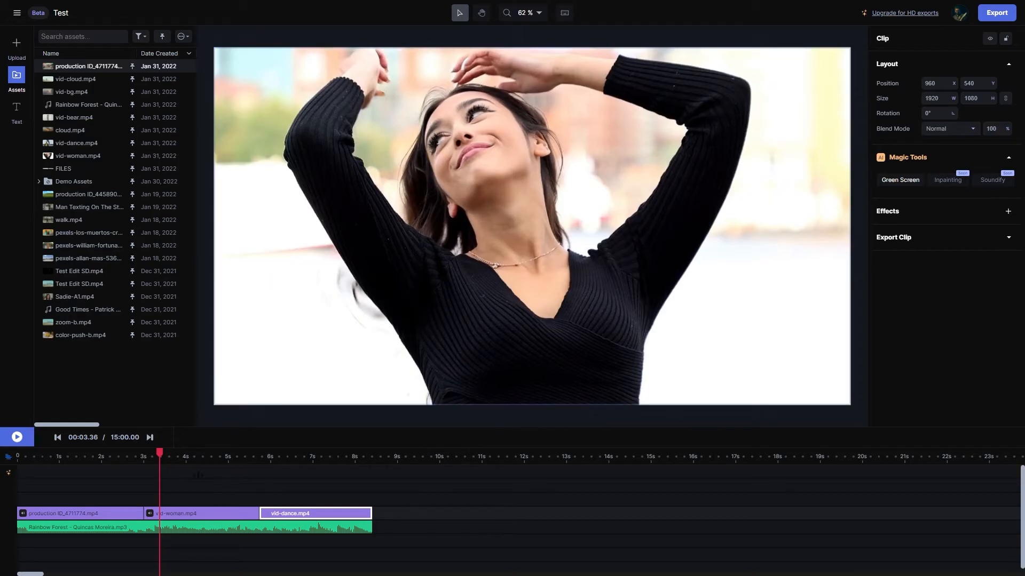
pyautogui.click(255, 390)
pyautogui.click(17, 437)
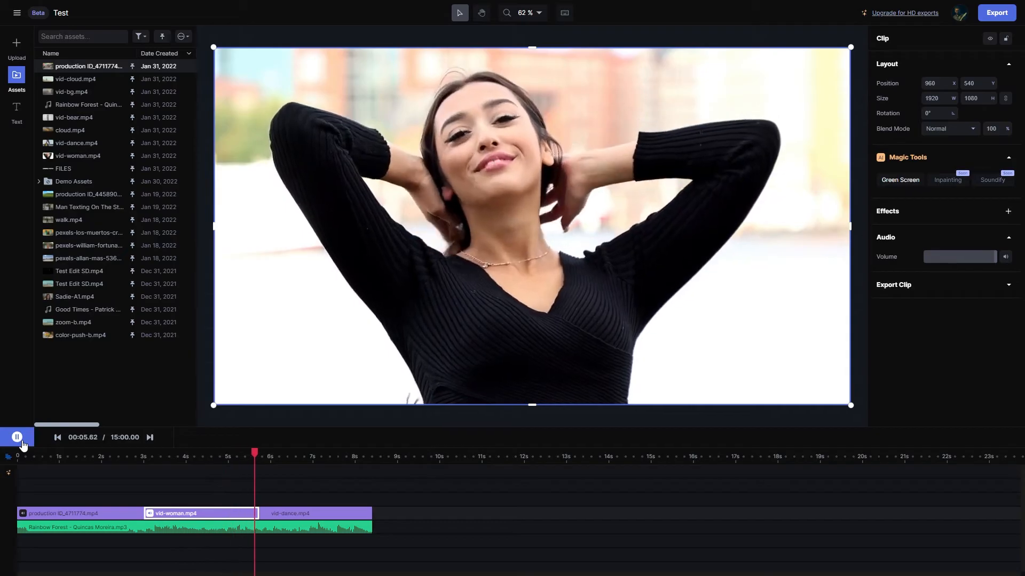
pyautogui.click(17, 437)
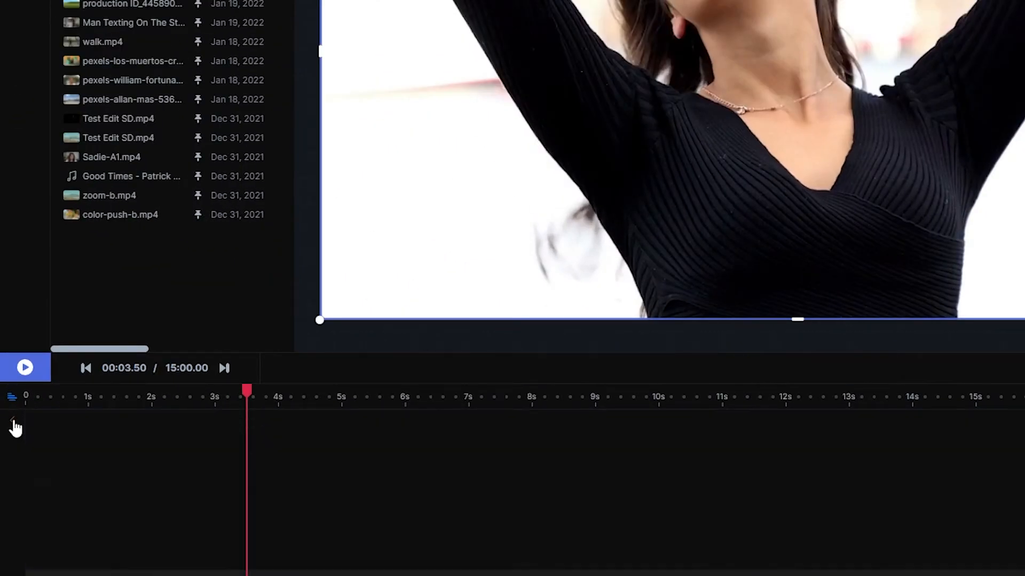
# - Open the animation tracks of the vid-woman.mp4 clip and add a Scale keyframe at 3.03 s
pyautogui.click(14, 427)
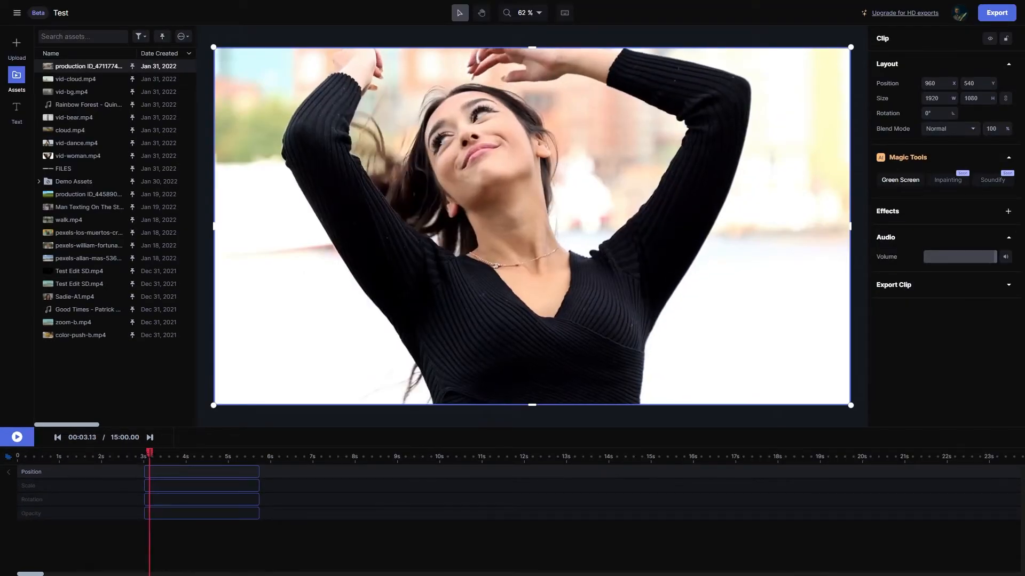
pyautogui.moveTo(150, 453); pyautogui.dragTo(146, 452)
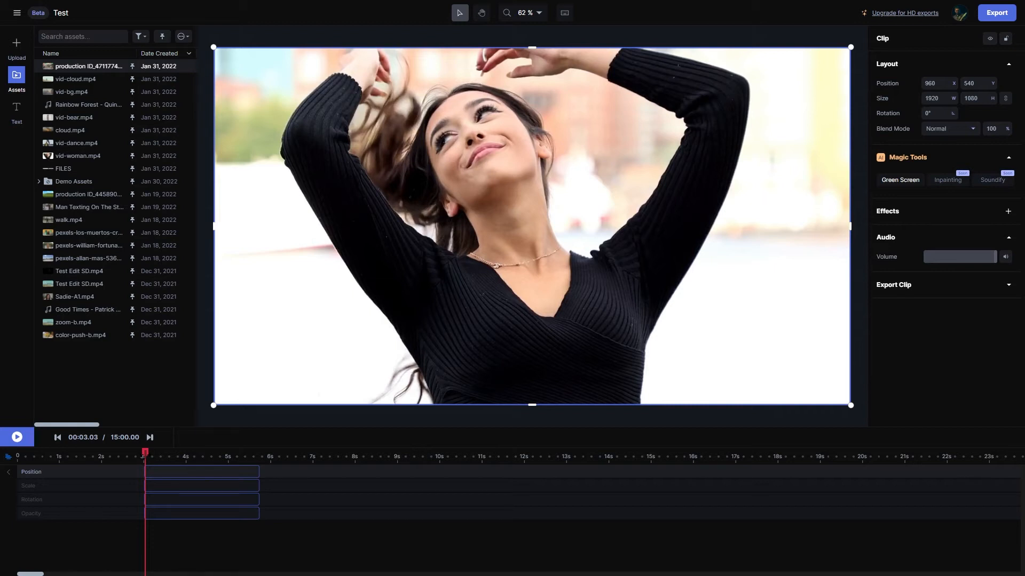
pyautogui.click(146, 487)
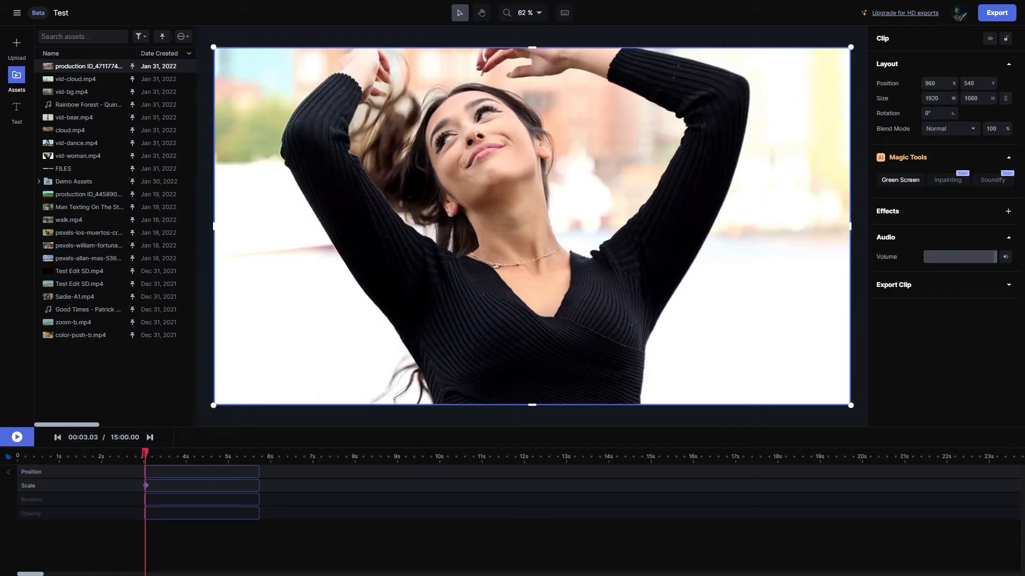
# - Add a second Scale keyframe at 5.20 s with an enlarged clip size and play back the zoom animation
pyautogui.moveTo(145, 485); pyautogui.dragTo(237, 486)
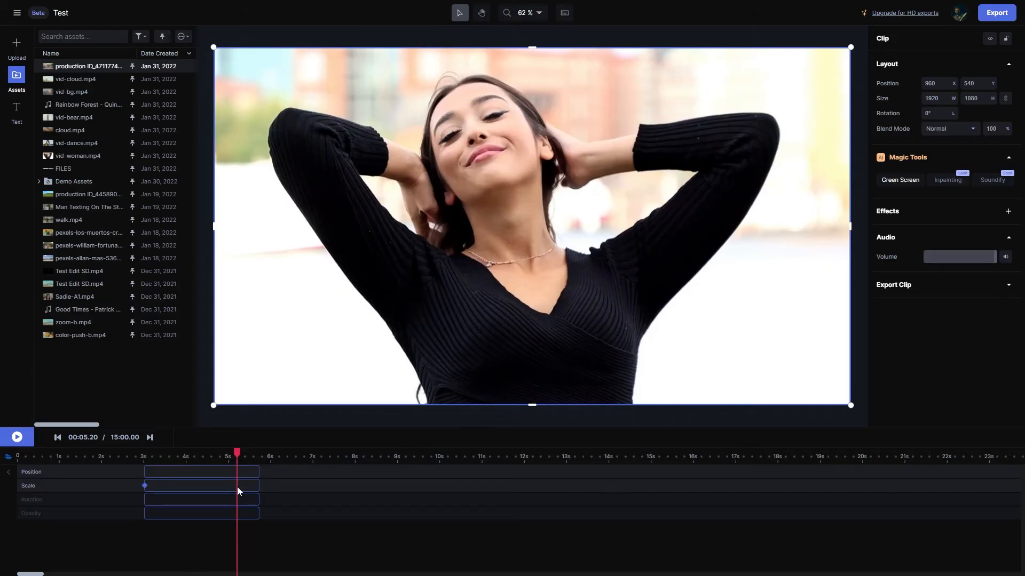
pyautogui.click(237, 487)
pyautogui.click(932, 98)
pyautogui.moveTo(931, 98); pyautogui.dragTo(944, 97)
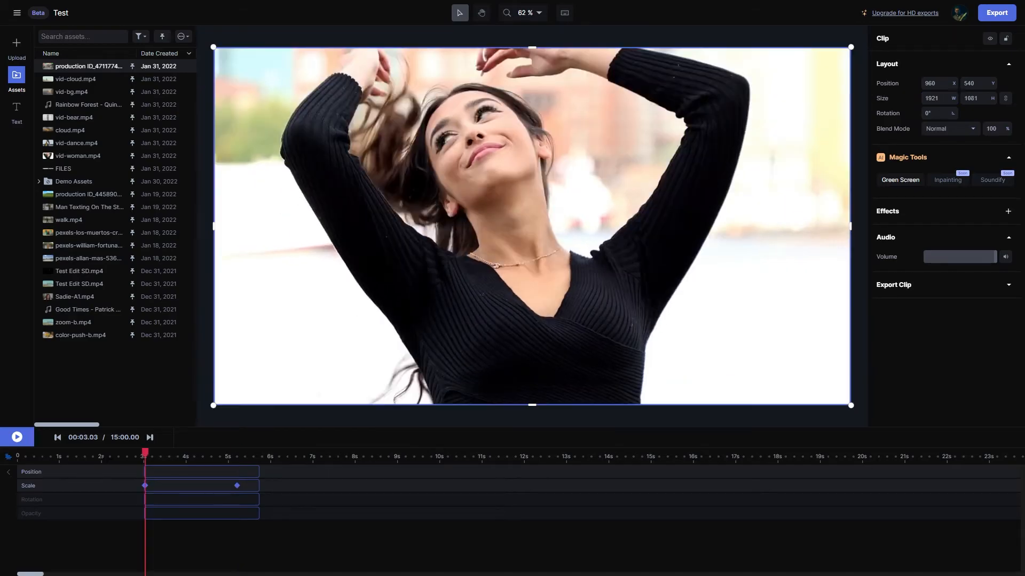
pyautogui.click(14, 439)
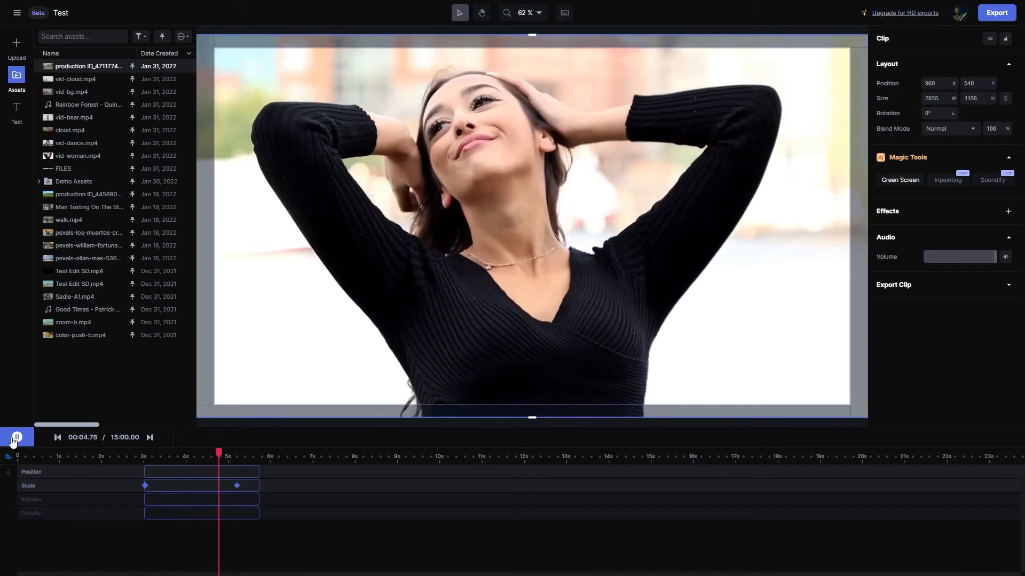
# - Add the Bloom effect to the vid-woman.mp4 clip with Threshold 68.75 and Amount 6.3, and toggle its visibility off and on
pyautogui.click(14, 439)
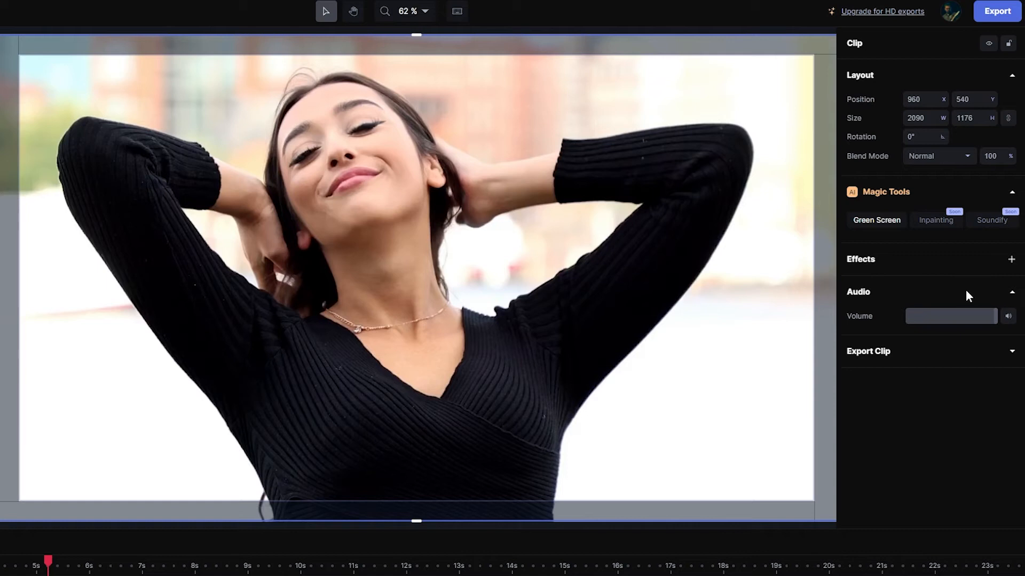
pyautogui.click(1013, 263)
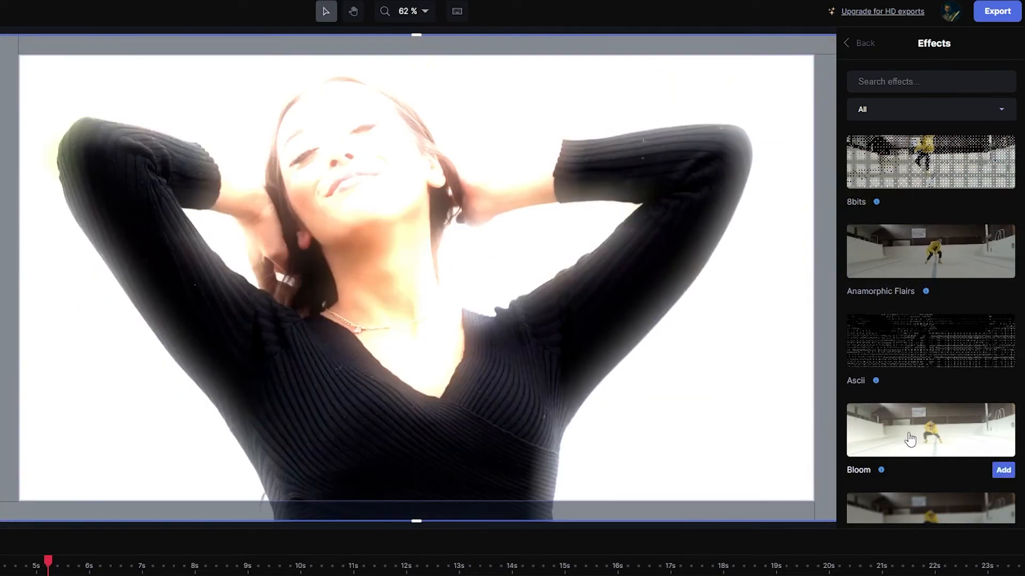
pyautogui.click(908, 436)
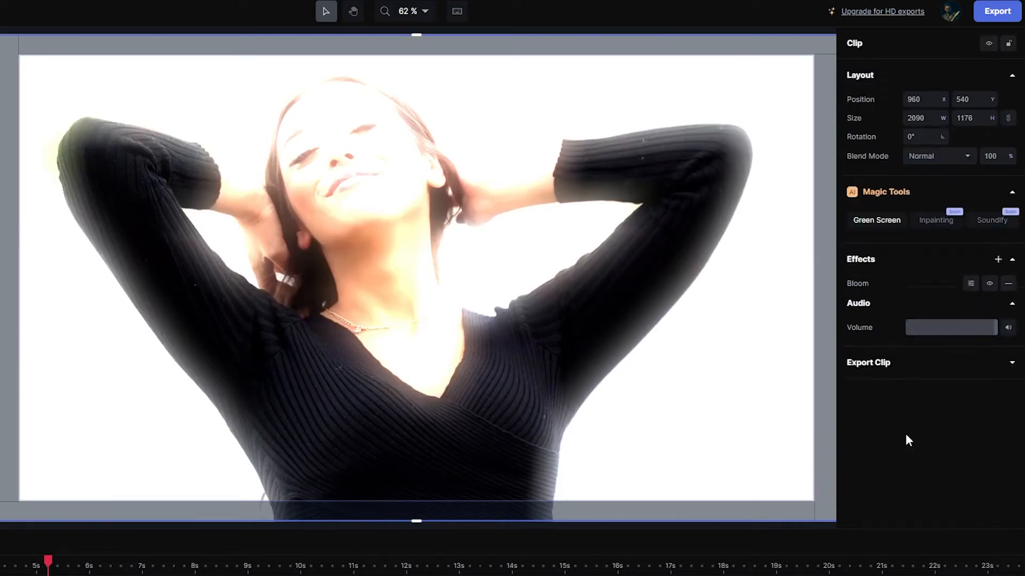
pyautogui.click(970, 283)
pyautogui.moveTo(986, 305); pyautogui.dragTo(958, 323)
pyautogui.click(986, 325)
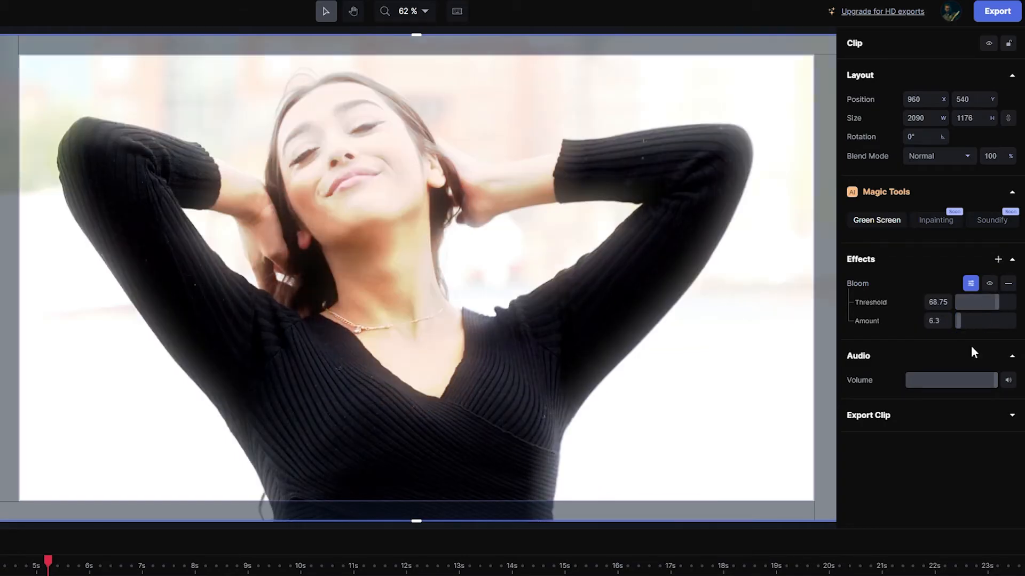
pyautogui.click(990, 284)
pyautogui.click(992, 284)
# - Add the Gaussian Blur effect to the same clip and set its strength to 76
pyautogui.click(998, 261)
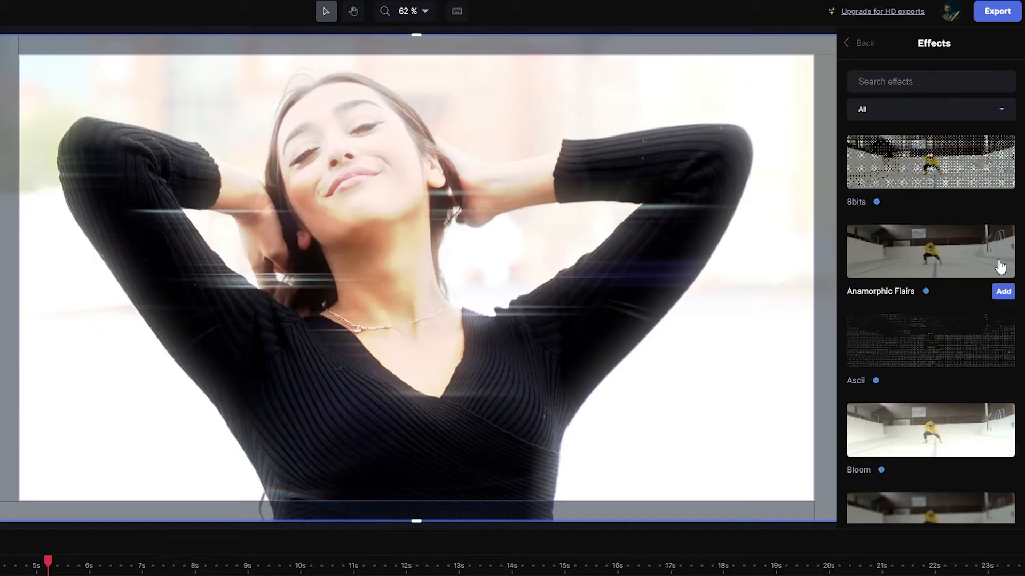
pyautogui.scroll(-3, 927, 361)
pyautogui.moveTo(911, 393)
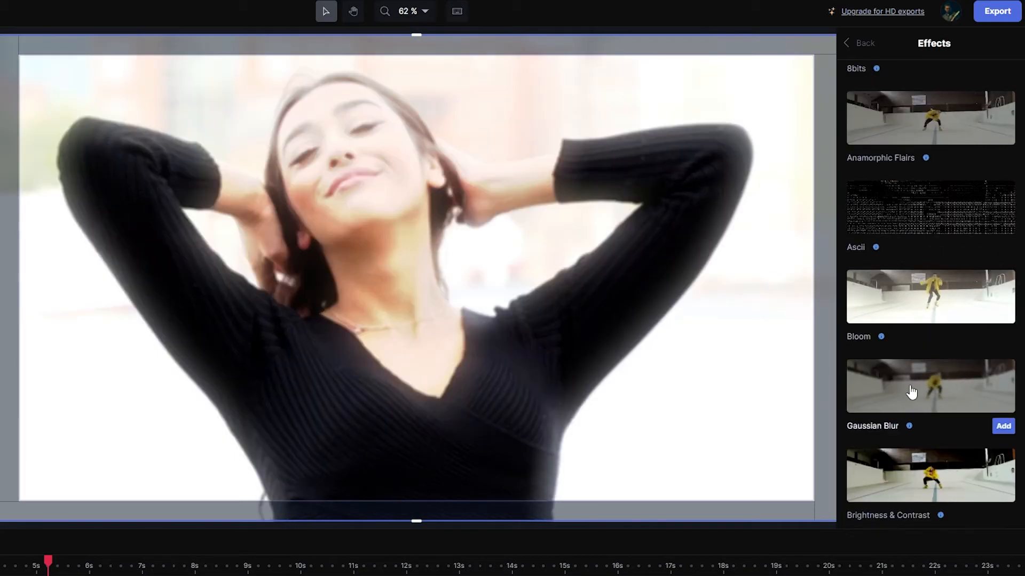
pyautogui.click(932, 393)
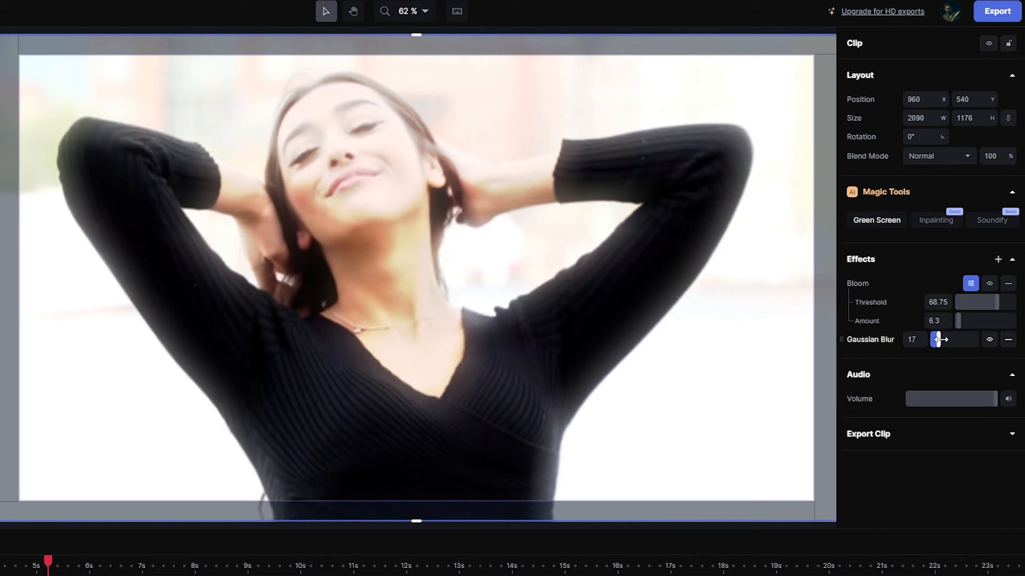
pyautogui.moveTo(941, 339); pyautogui.dragTo(964, 343)
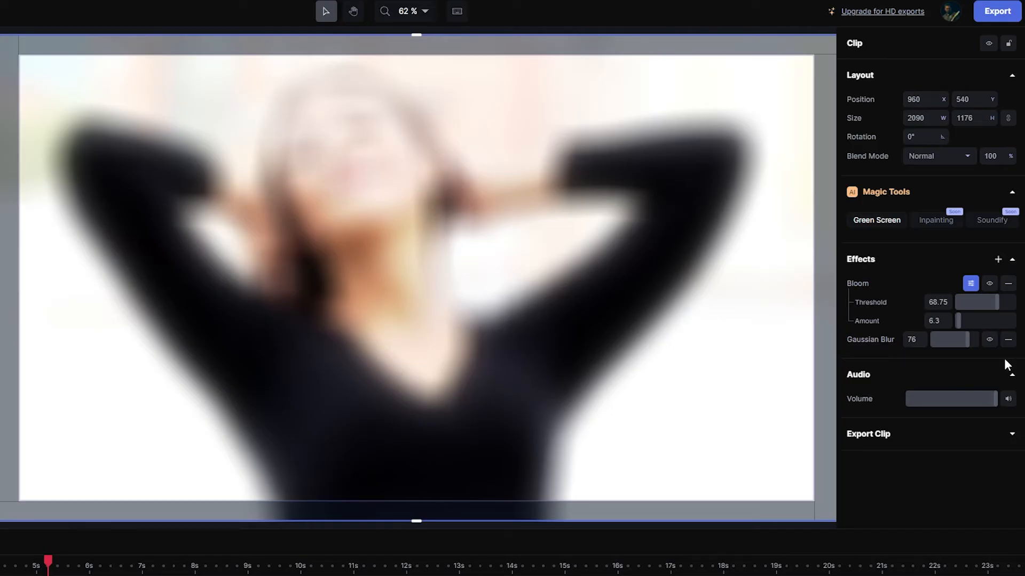
# - Remove the Gaussian Blur and Bloom effects from the clip
pyautogui.click(1009, 341)
pyautogui.click(1009, 287)
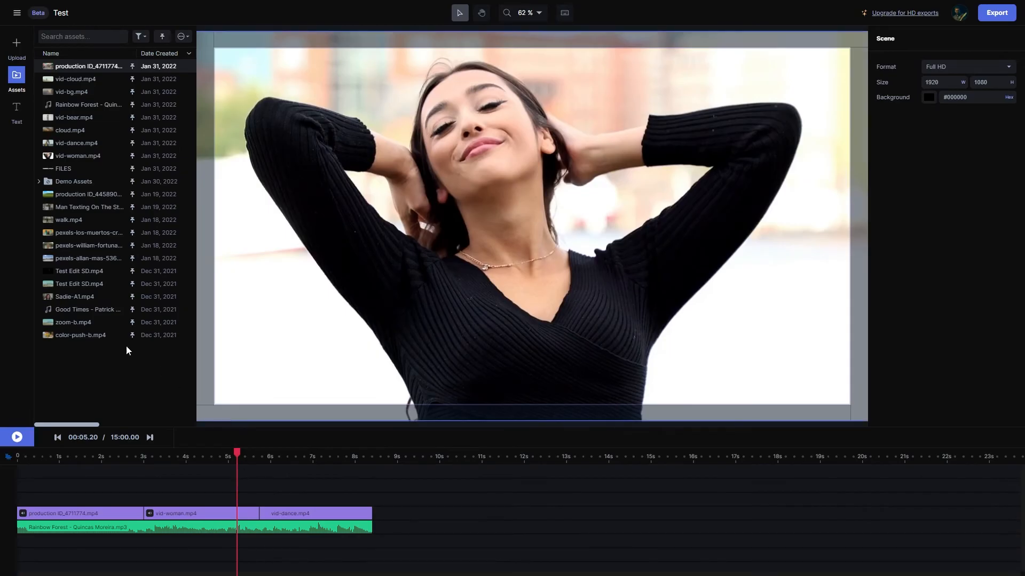
# - Add a text clip reading "Judul Video" at 6.23 s and fit it to the span of the vid-dance.mp4 clip
pyautogui.moveTo(236, 453); pyautogui.dragTo(281, 453)
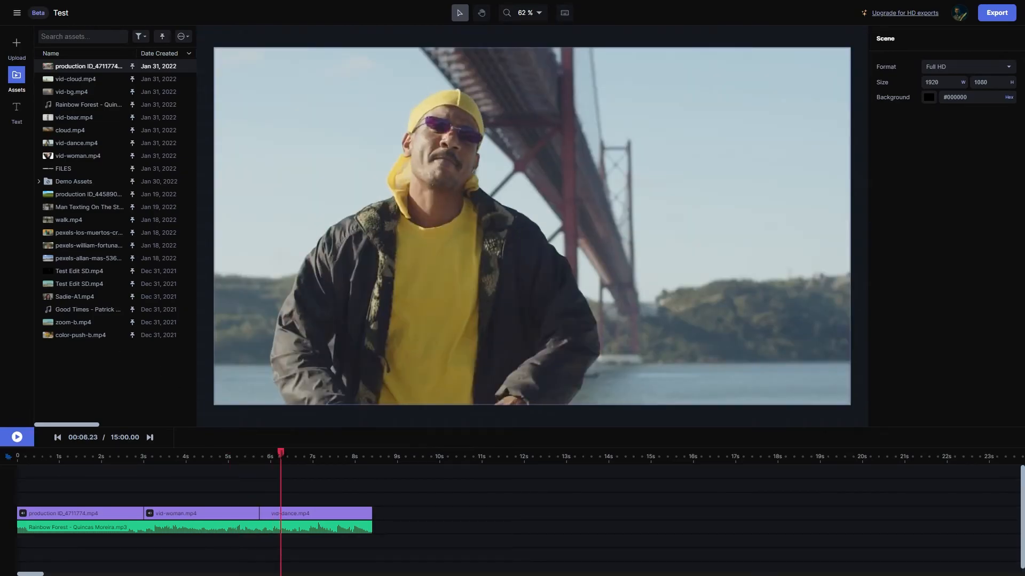
pyautogui.click(17, 108)
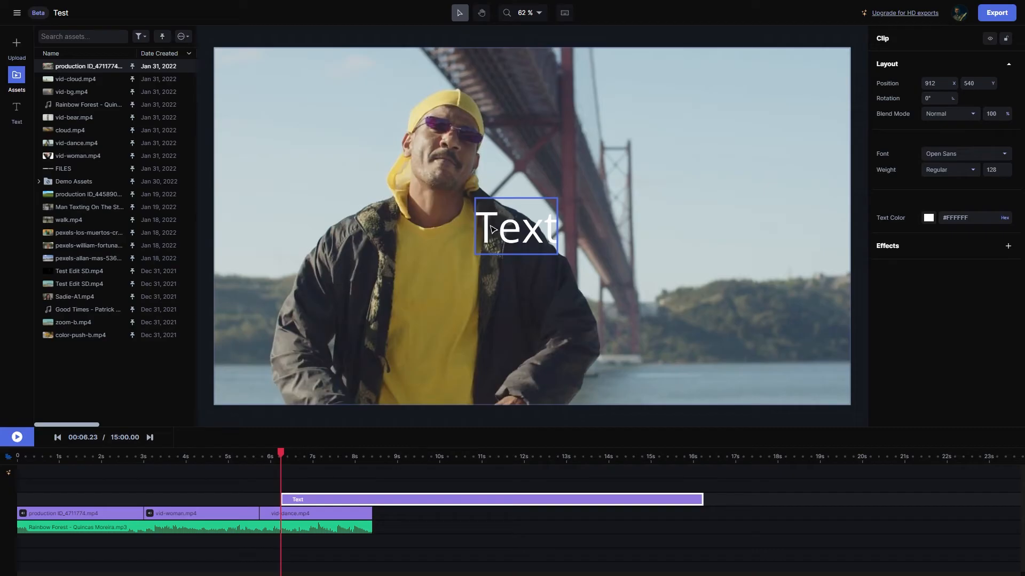
pyautogui.moveTo(477, 229); pyautogui.dragTo(554, 233)
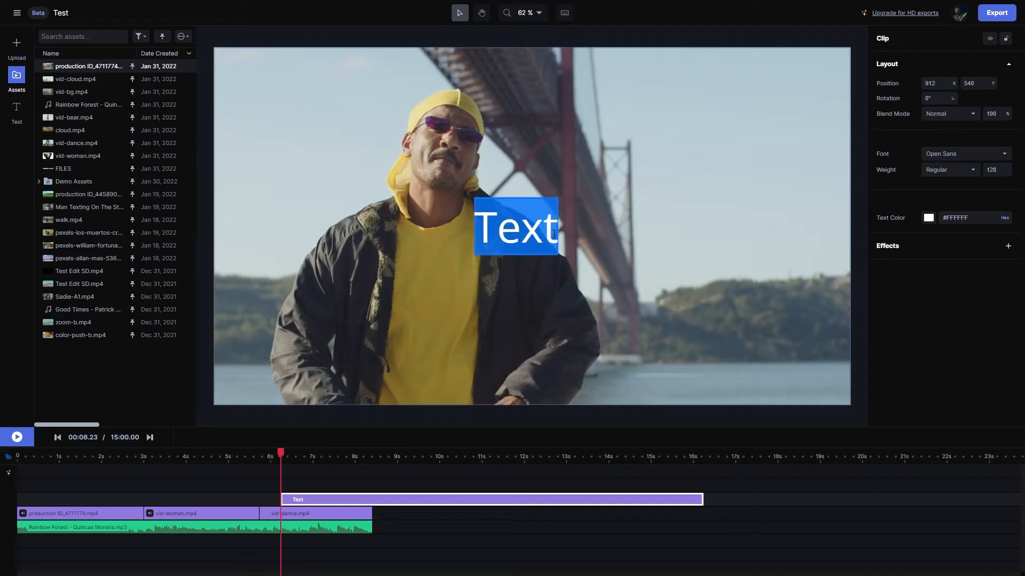
pyautogui.write('Judul Video')
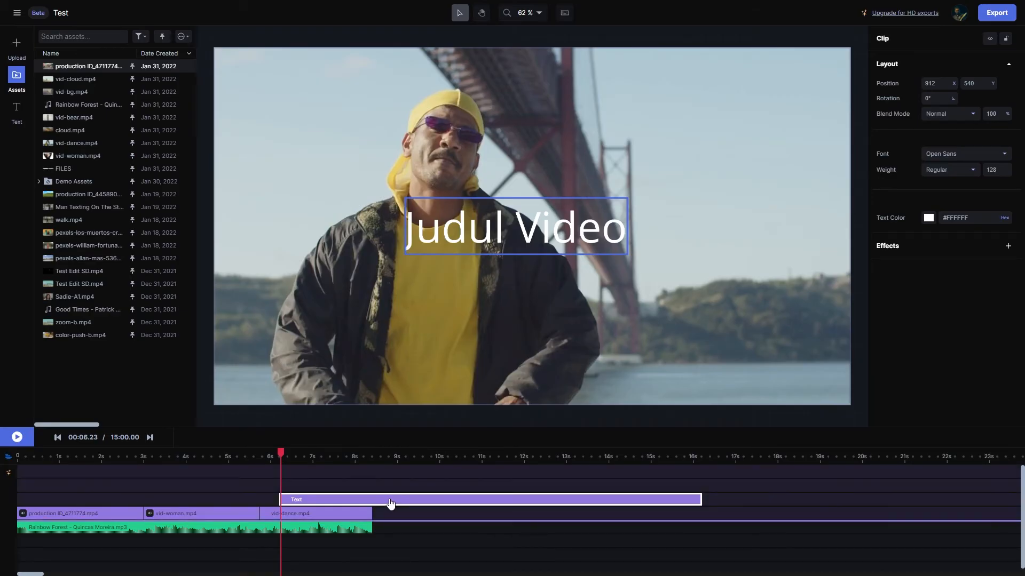
pyautogui.moveTo(393, 504); pyautogui.dragTo(377, 503)
pyautogui.moveTo(677, 499); pyautogui.dragTo(327, 501)
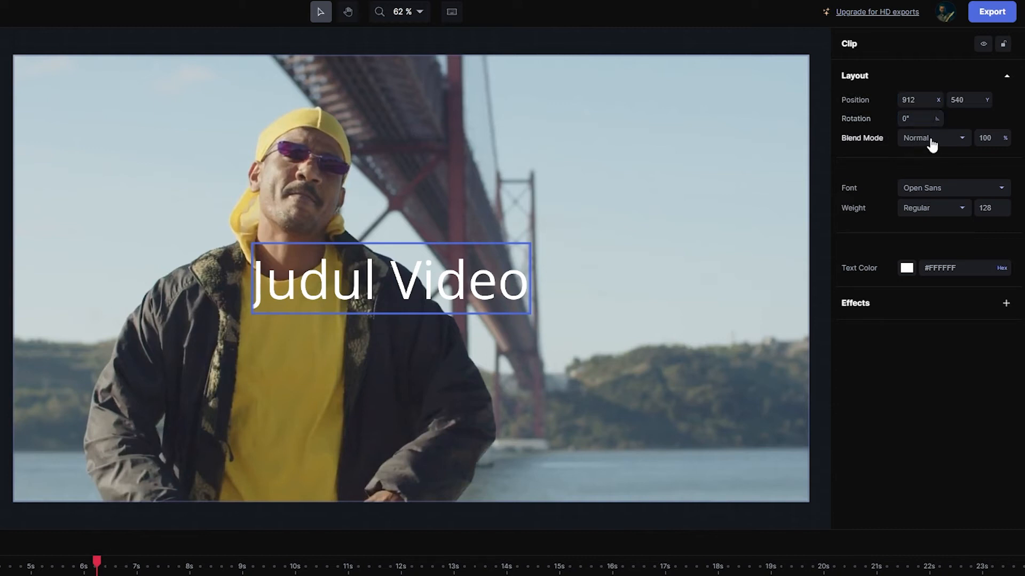
# - Set the title's font to Crimson Pro with Bold weight and a size of 209
pyautogui.click(918, 190)
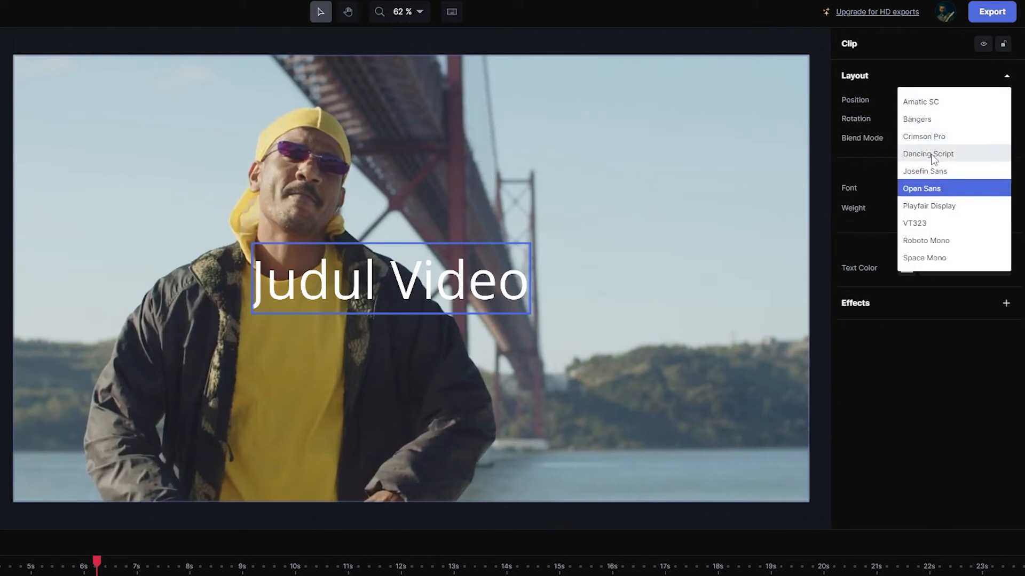
pyautogui.click(936, 136)
pyautogui.click(930, 209)
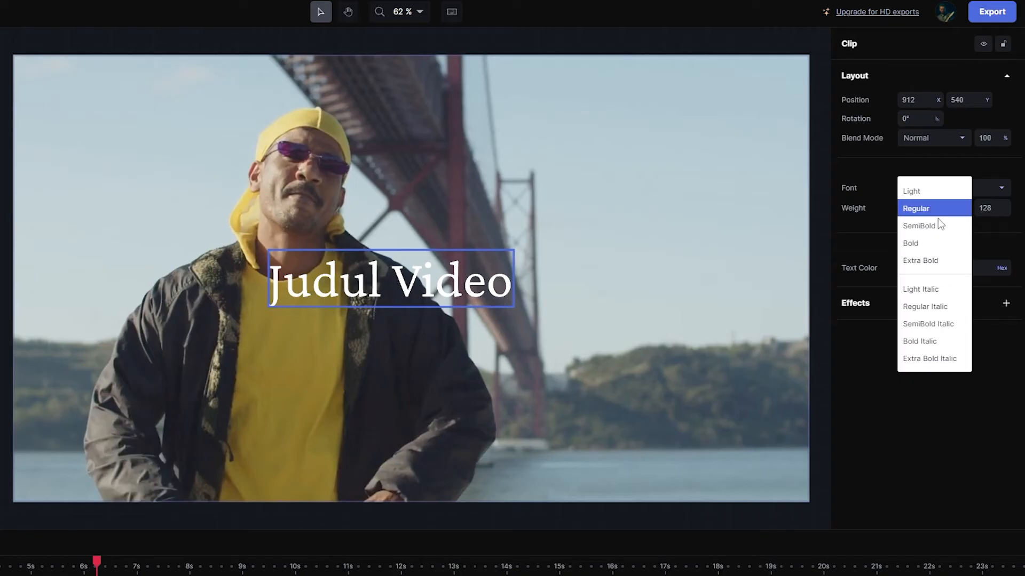
pyautogui.click(930, 243)
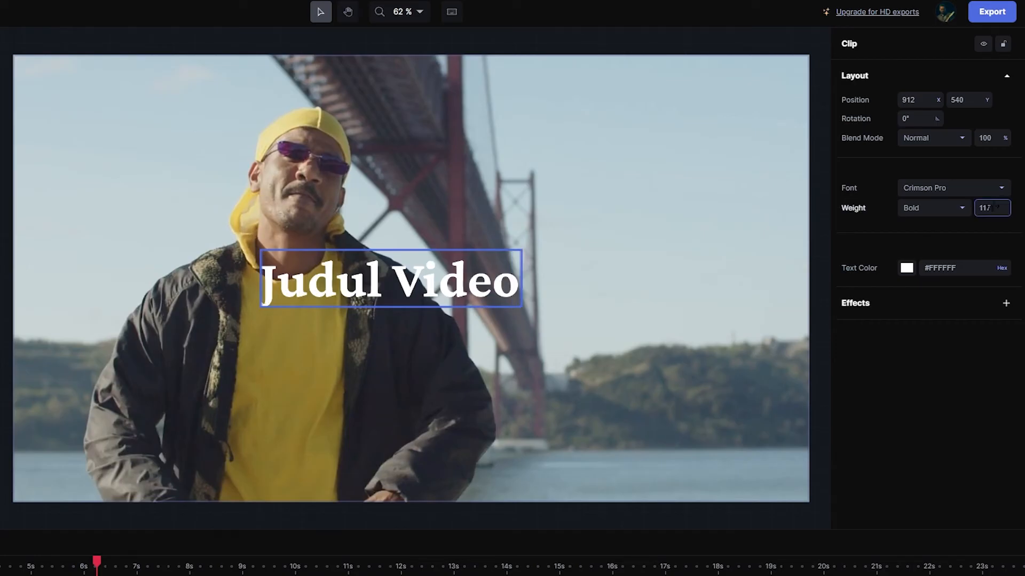
pyautogui.moveTo(992, 208)
pyautogui.mouseDown()
pyautogui.moveTo(981, 208)
pyautogui.moveTo(1019, 207)
pyautogui.moveTo(1001, 206)
pyautogui.mouseUp()
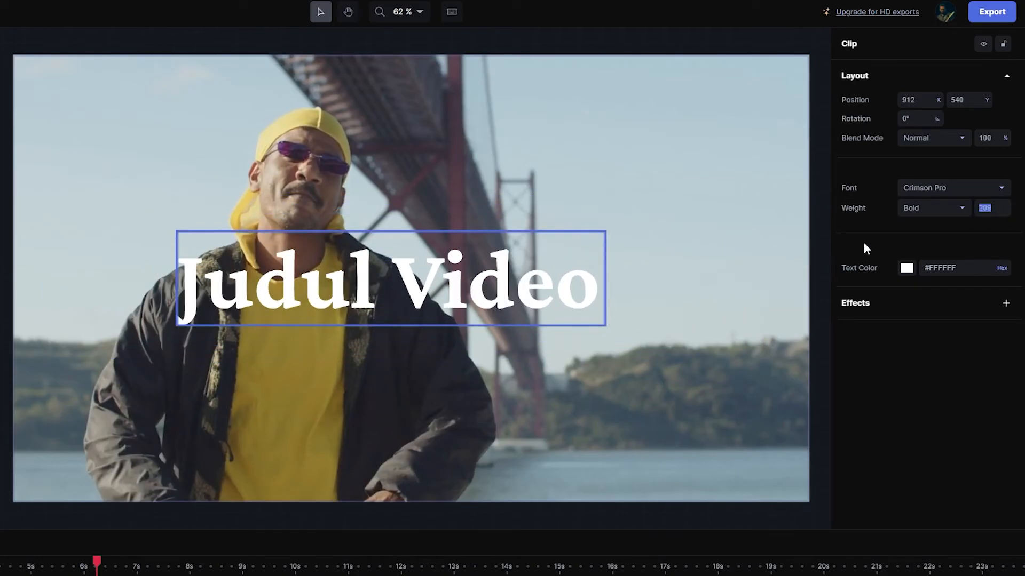
# - Try the text color #FF0000 on the title and return it to #FFFFFF
pyautogui.click(906, 270)
pyautogui.moveTo(766, 304); pyautogui.dragTo(781, 322)
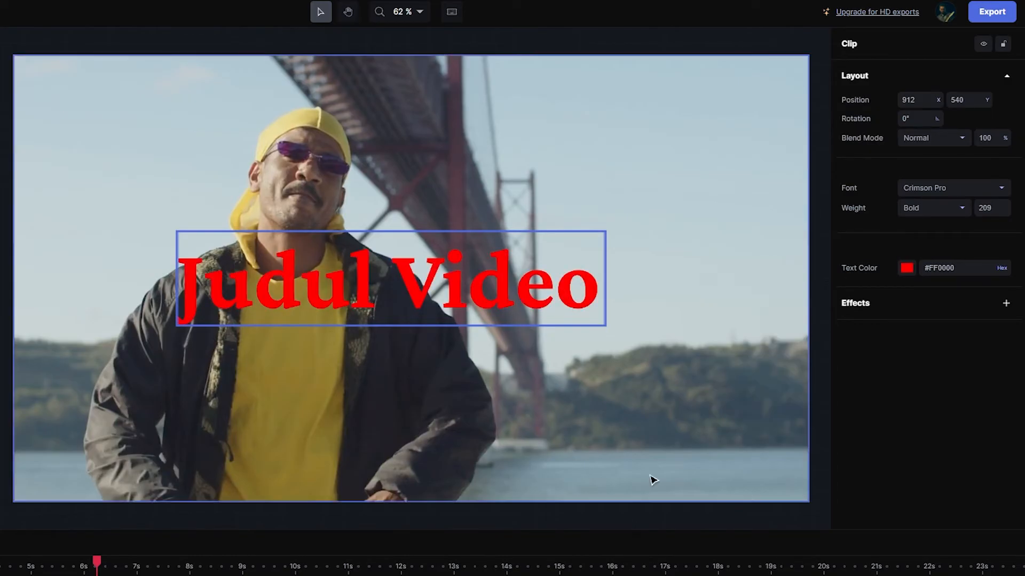
pyautogui.click(906, 268)
pyautogui.moveTo(764, 302); pyautogui.dragTo(711, 284)
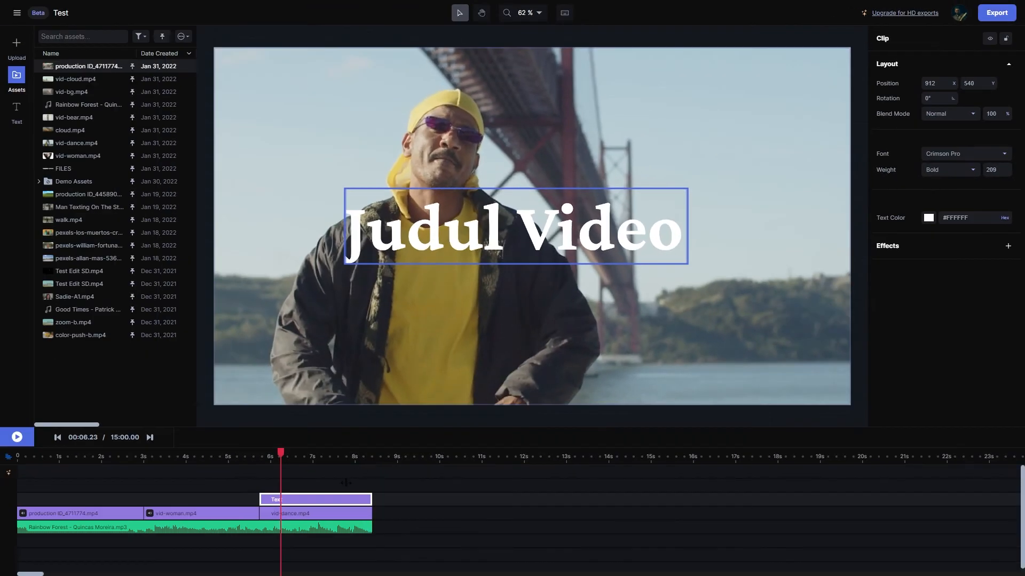
# - Move the text clip to the start of the timeline and set its text color to #E2FF00
pyautogui.moveTo(338, 502); pyautogui.dragTo(97, 501)
pyautogui.moveTo(107, 457); pyautogui.dragTo(71, 457)
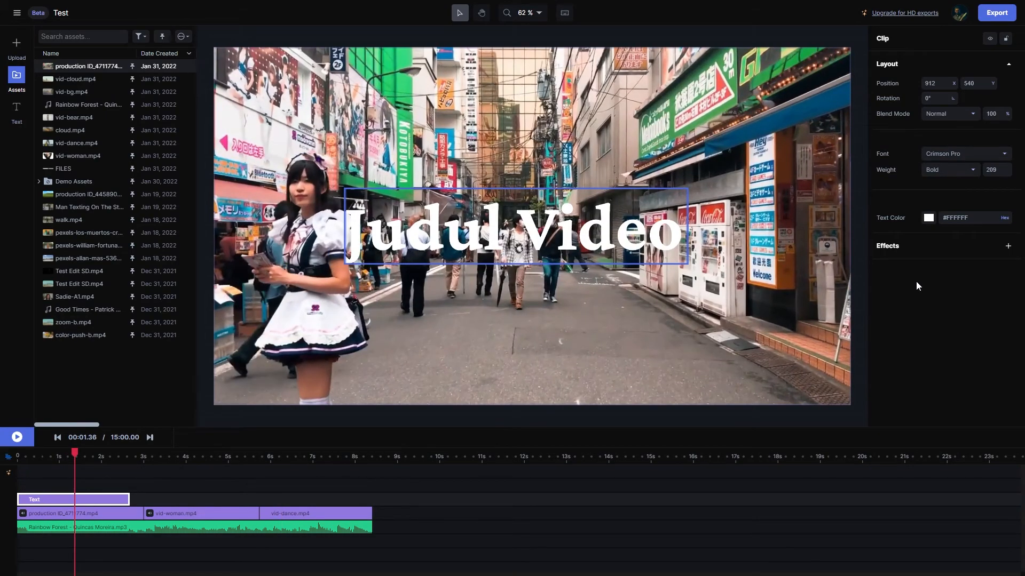
pyautogui.click(928, 217)
pyautogui.moveTo(781, 311); pyautogui.dragTo(789, 311)
pyautogui.moveTo(838, 254); pyautogui.dragTo(857, 230)
pyautogui.click(691, 347)
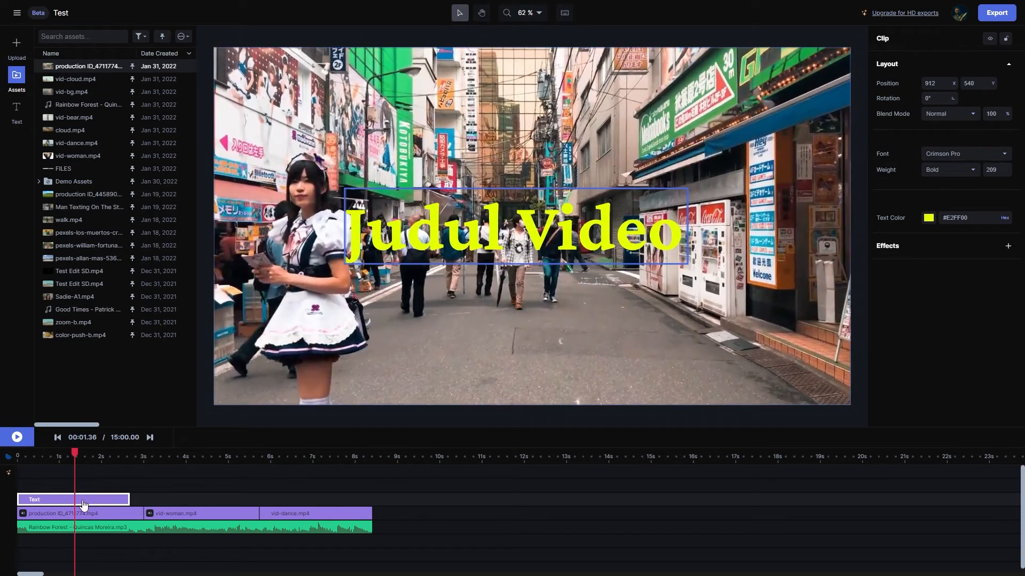
# - Move the text clip to the start of the vid-woman.mp4 clip and preview the title at 4.26 s
pyautogui.moveTo(84, 500); pyautogui.dragTo(227, 499)
pyautogui.click(197, 456)
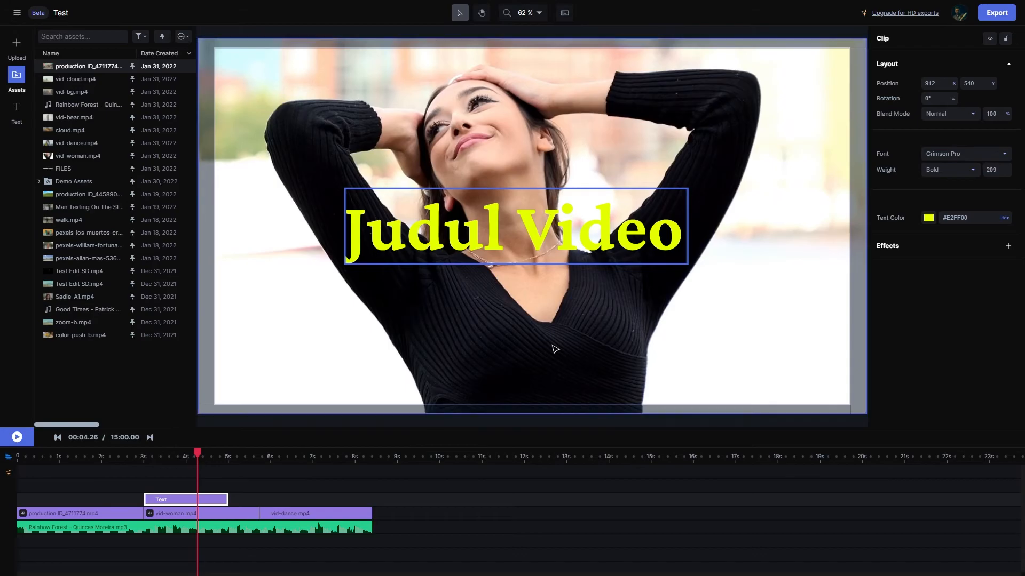
pyautogui.click(128, 547)
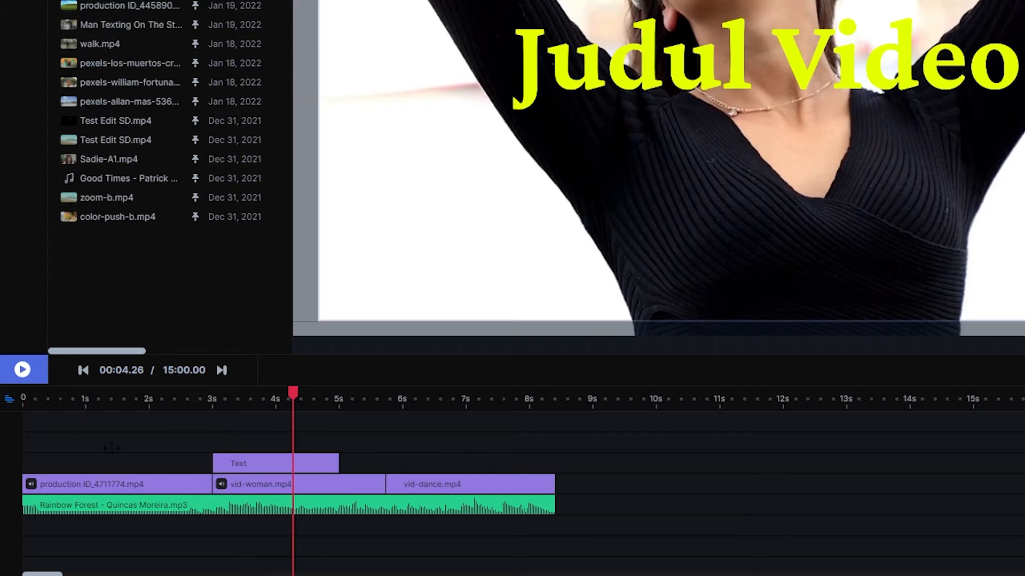
pyautogui.click(29, 483)
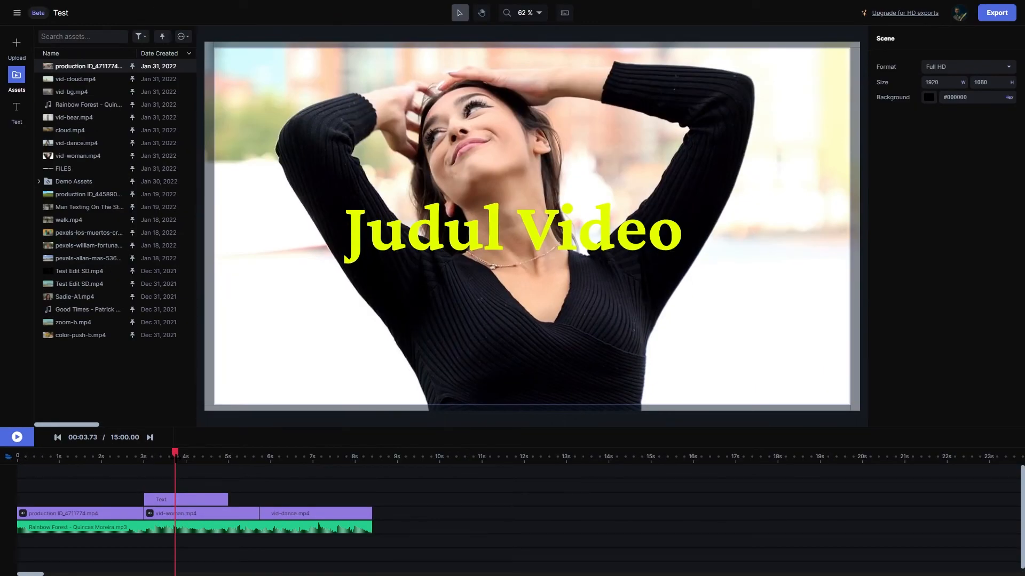
# - Open the vid-dance.mp4 clip in the Green Screen tool at 6.63 s
pyautogui.click(297, 461)
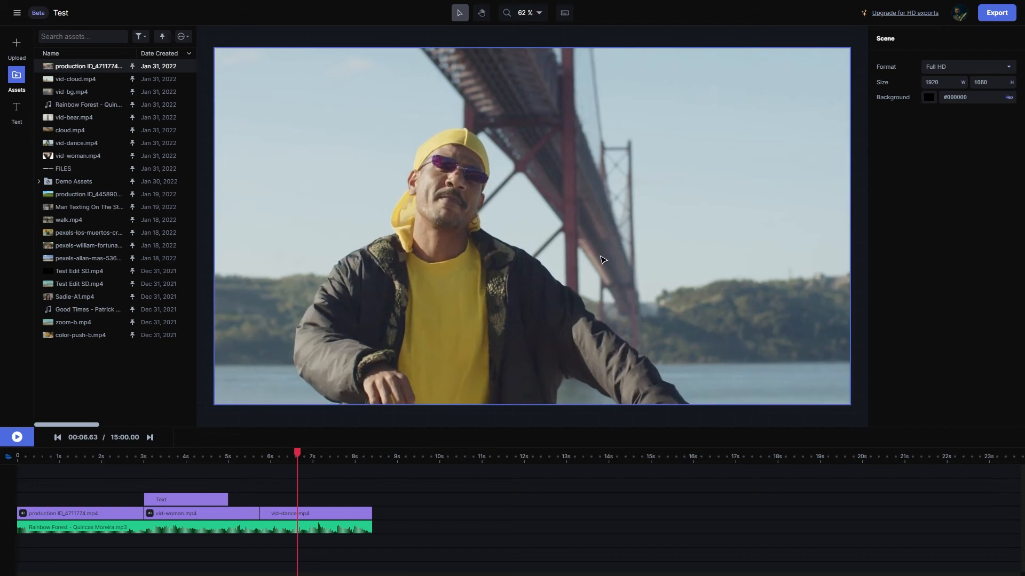
pyautogui.click(310, 520)
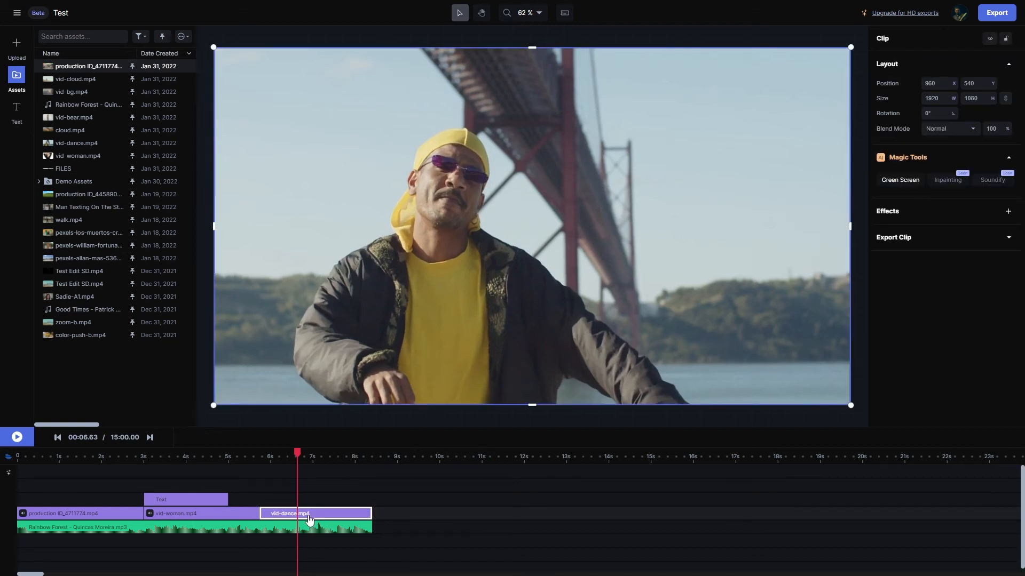
pyautogui.click(896, 184)
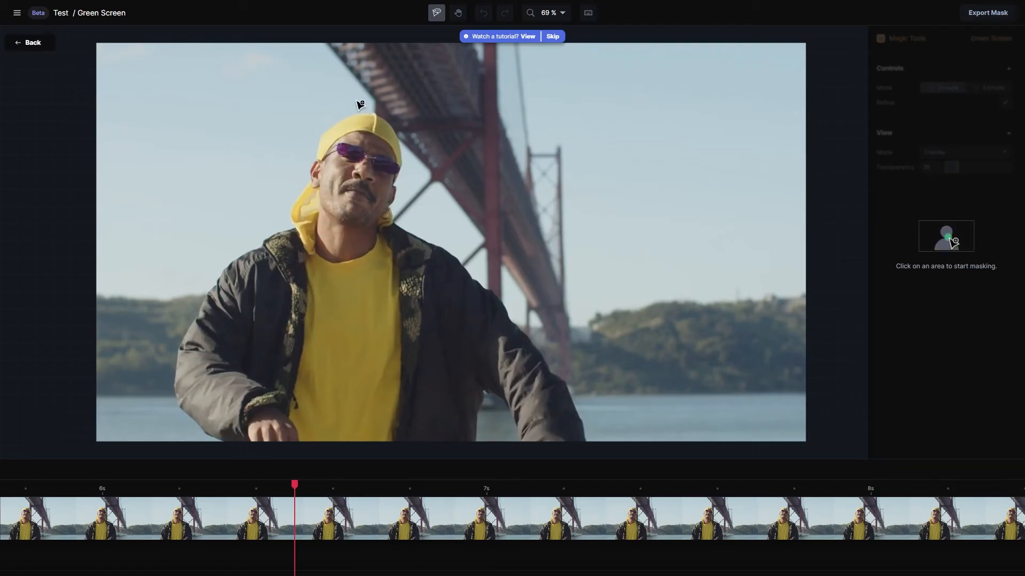
# - Mask the man in Include mode by marking his face, yellow shirt and two areas of his jacket
pyautogui.click(352, 213)
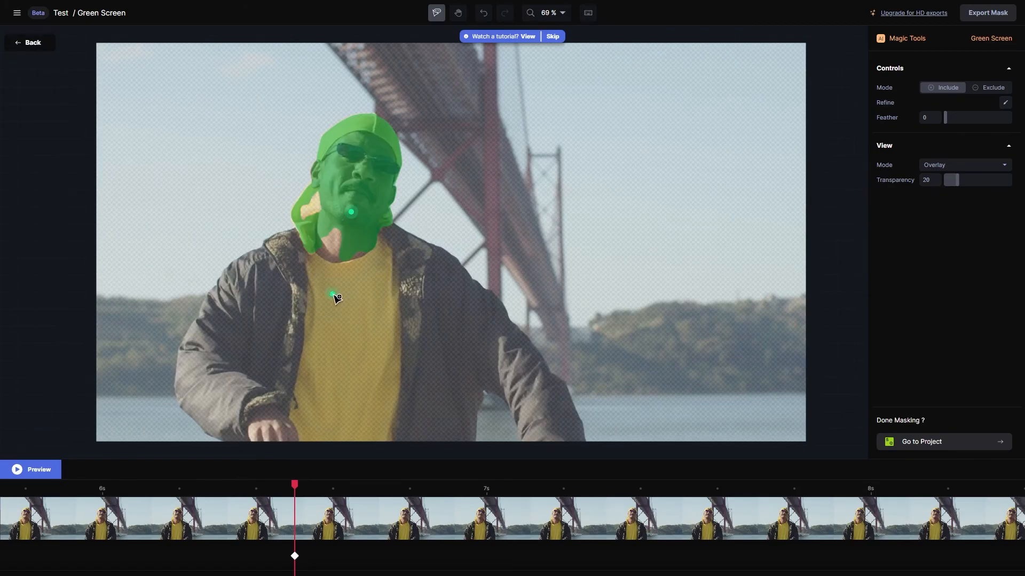
pyautogui.click(332, 294)
pyautogui.click(455, 313)
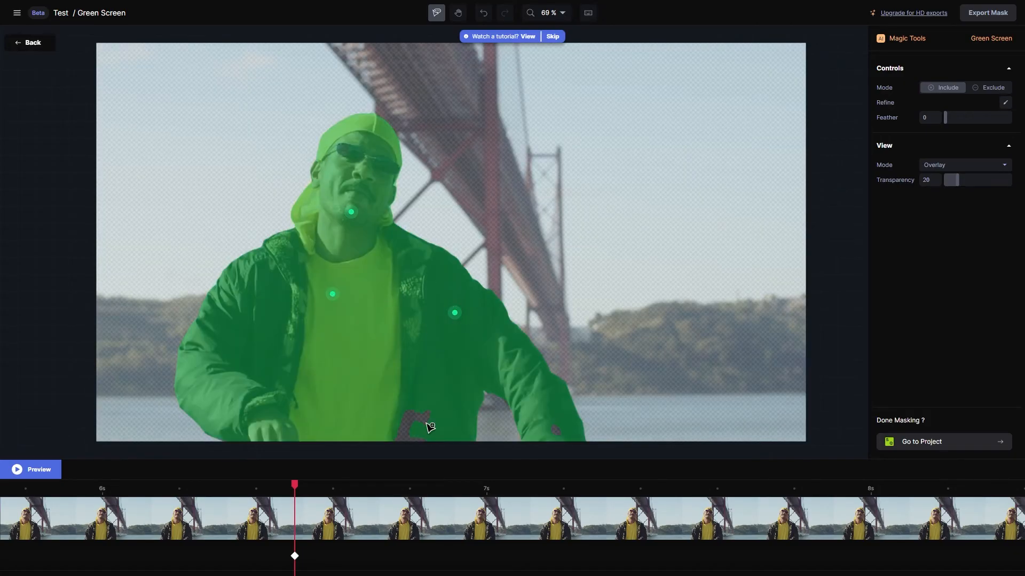
pyautogui.click(407, 423)
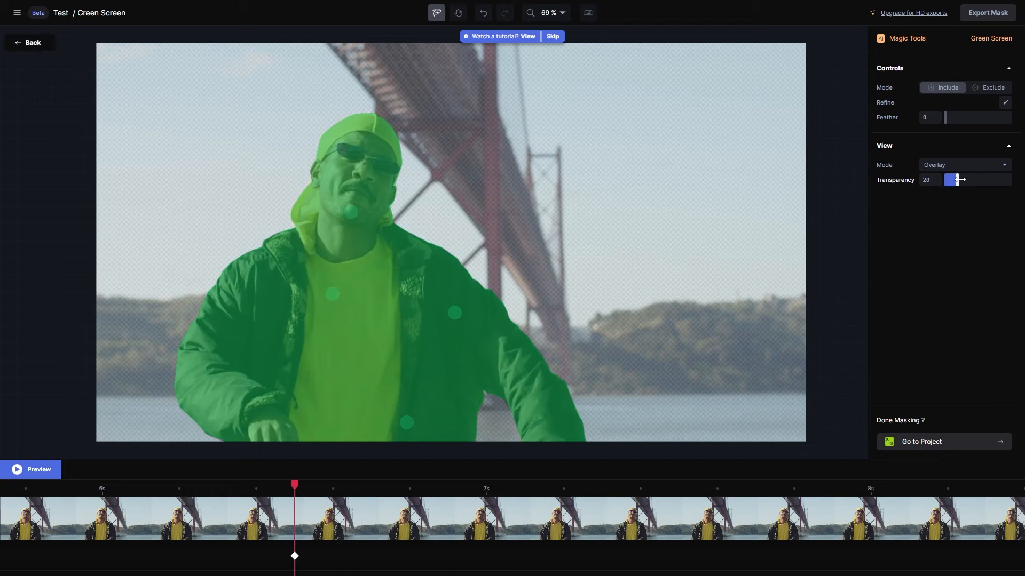
# - Examine the man's mask in Overlay view at 41 transparency and in the Preview and Alpha Channel views
pyautogui.moveTo(959, 180)
pyautogui.mouseDown()
pyautogui.moveTo(948, 180)
pyautogui.moveTo(1011, 181)
pyautogui.moveTo(969, 185)
pyautogui.mouseUp()
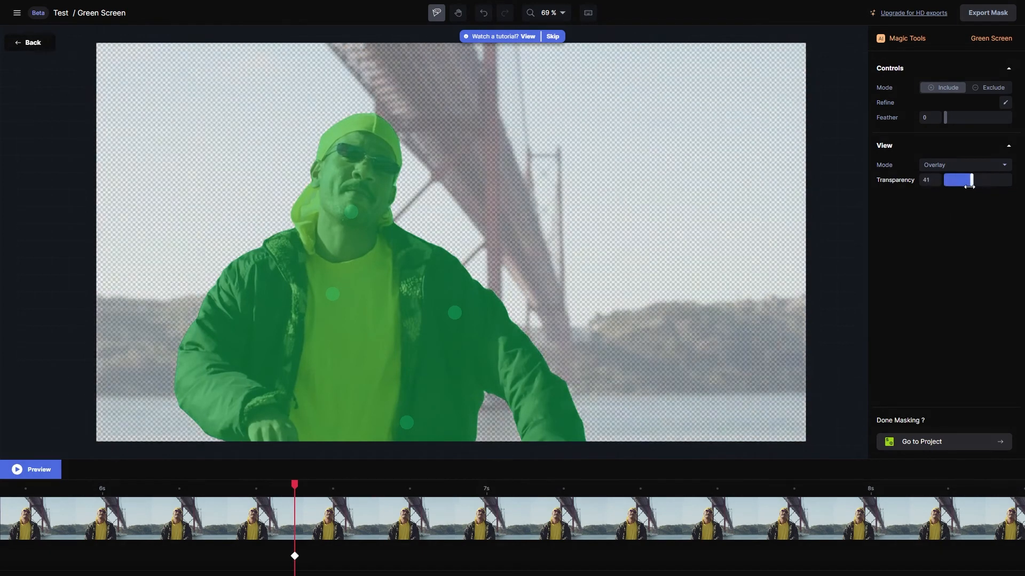
pyautogui.click(959, 167)
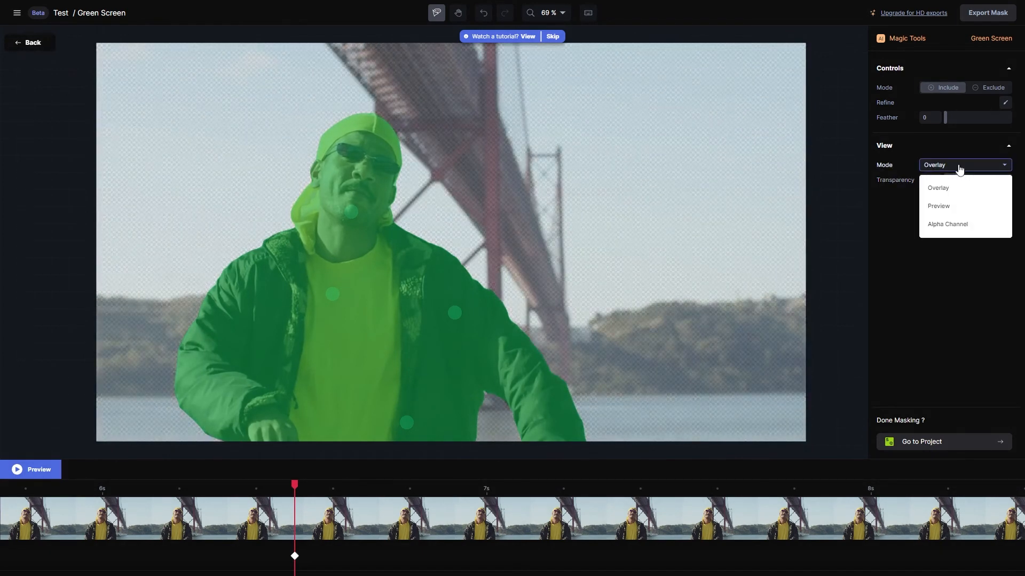
pyautogui.click(952, 206)
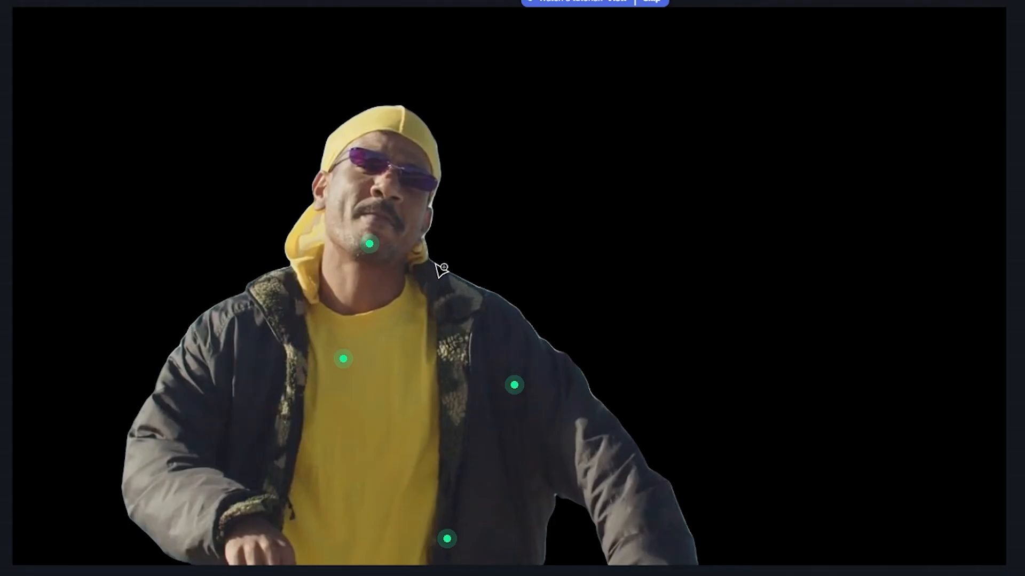
pyautogui.click(965, 165)
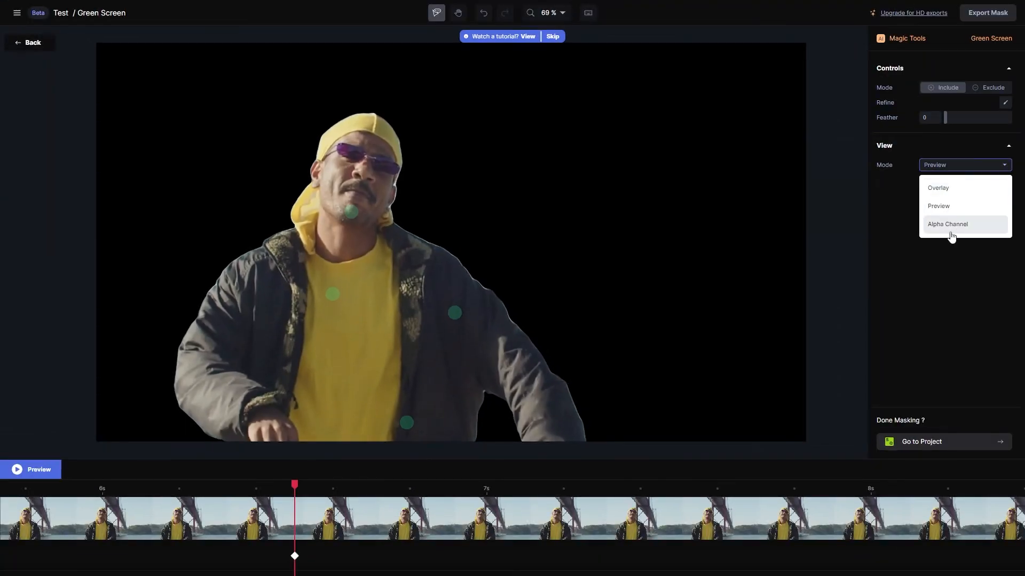
pyautogui.click(955, 225)
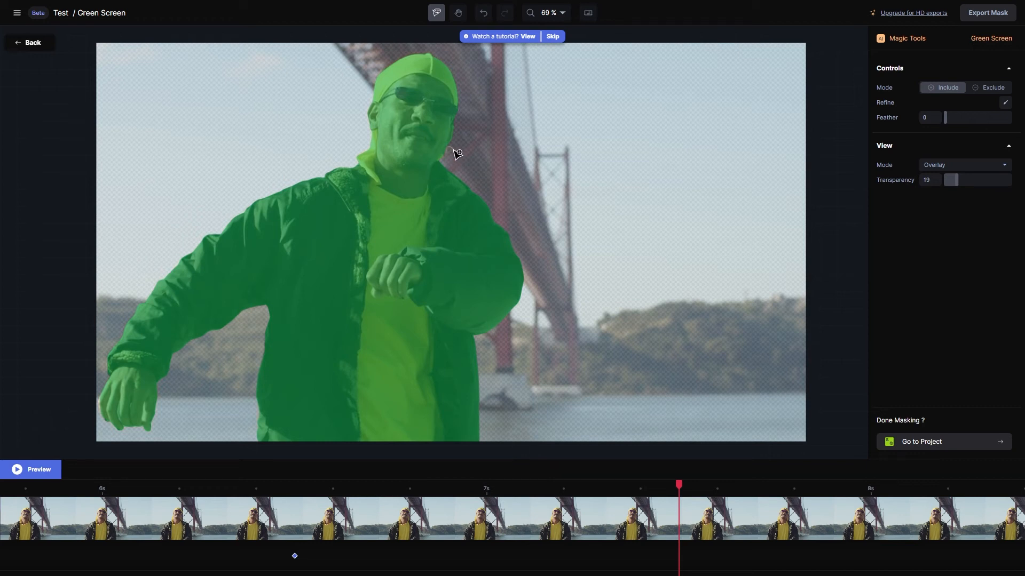
# - Set the mask's feather to 1 in Preview view at about 7.9 s and return to the project
pyautogui.moveTo(685, 490); pyautogui.dragTo(891, 506)
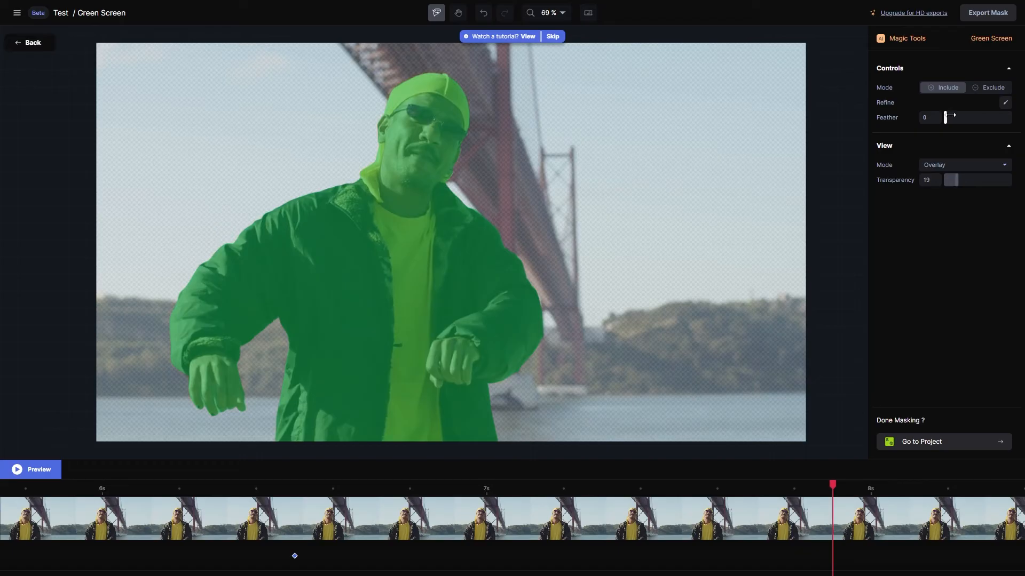
pyautogui.click(954, 164)
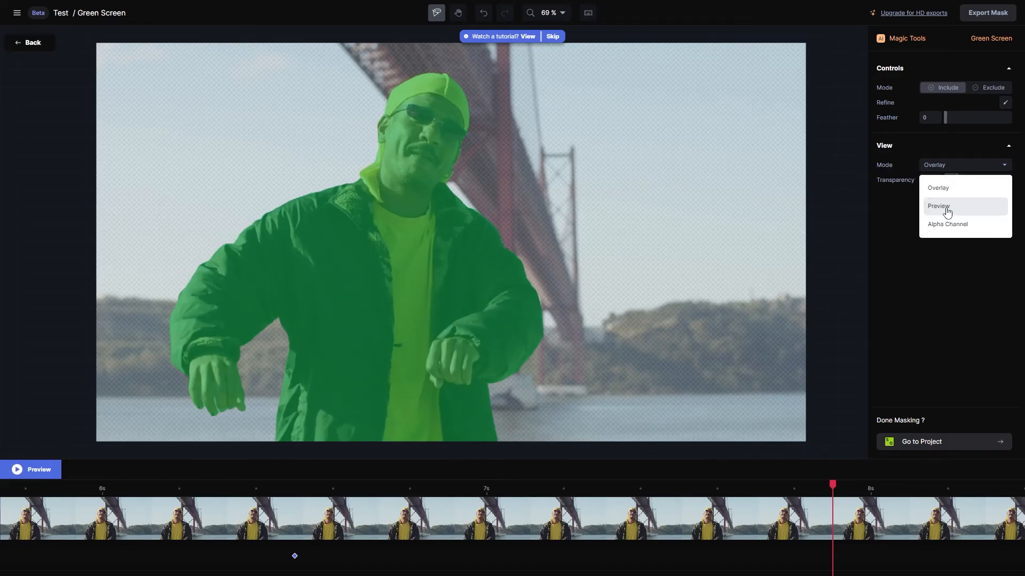
pyautogui.click(946, 208)
pyautogui.moveTo(945, 117); pyautogui.dragTo(948, 116)
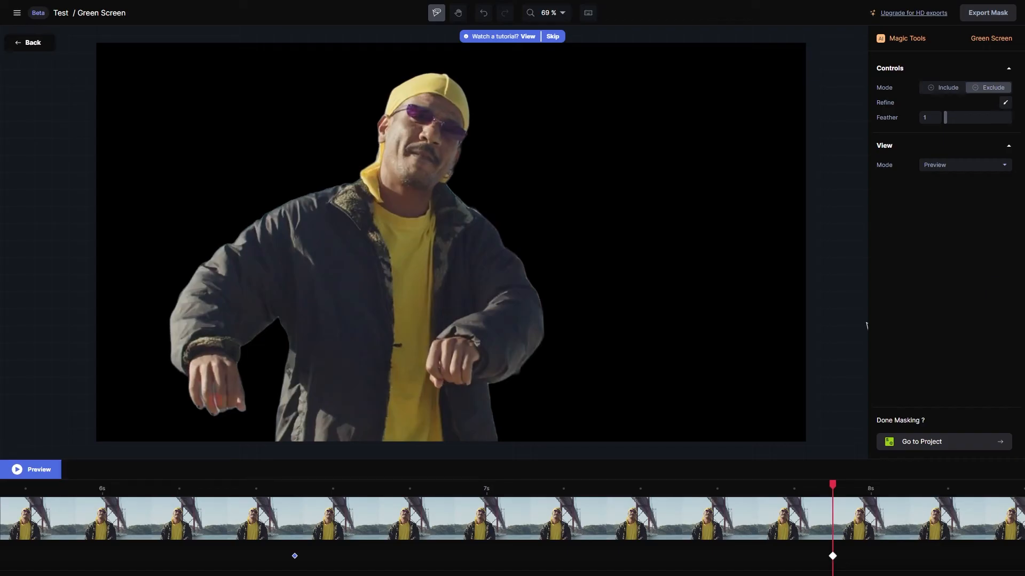
pyautogui.click(946, 442)
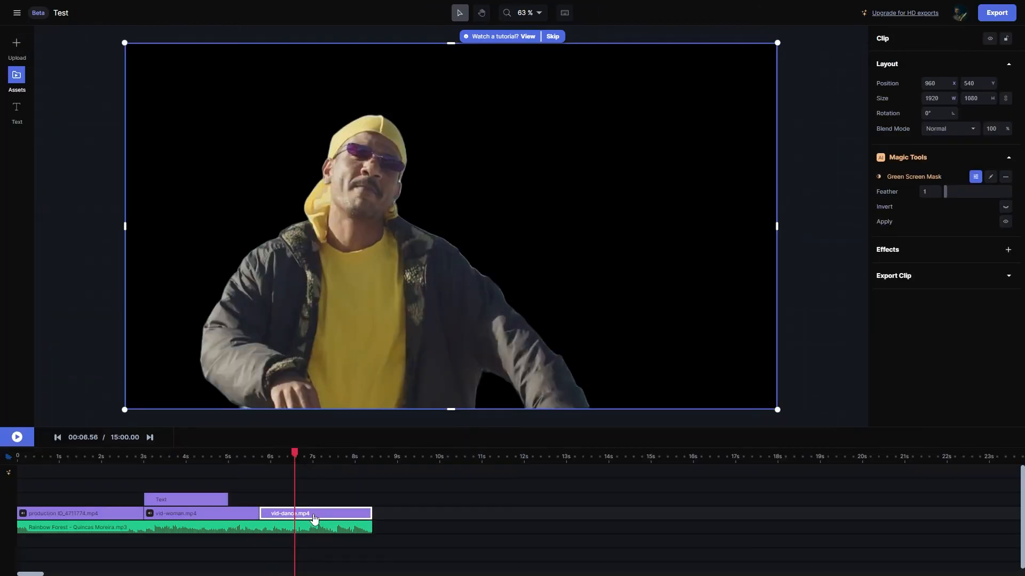
# - Move the vid-dance.mp4 clip up one track and place vid-bg.mp4 beneath it with the same start
pyautogui.moveTo(315, 519); pyautogui.dragTo(317, 506)
pyautogui.click(16, 75)
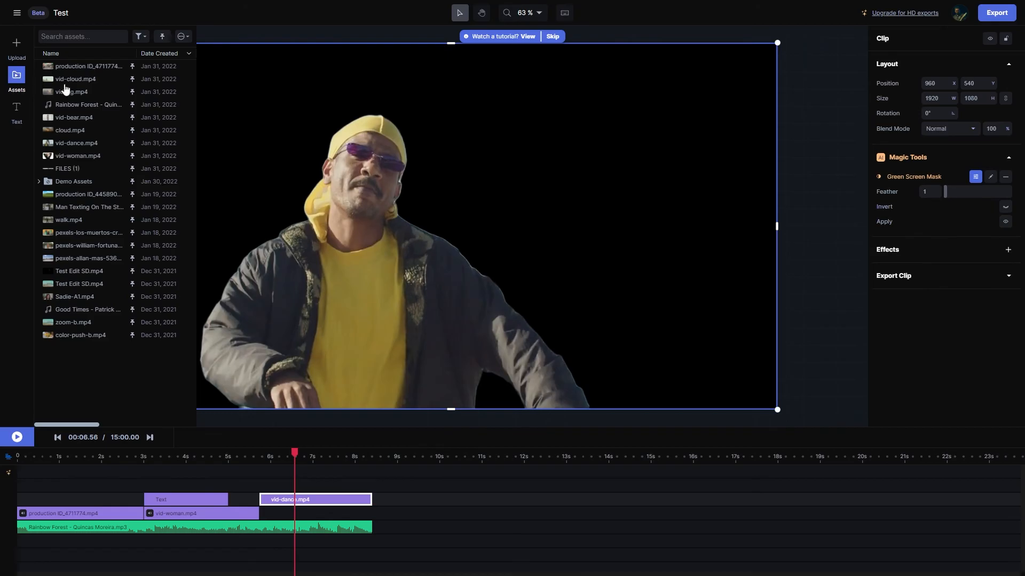
pyautogui.moveTo(64, 91); pyautogui.dragTo(271, 514)
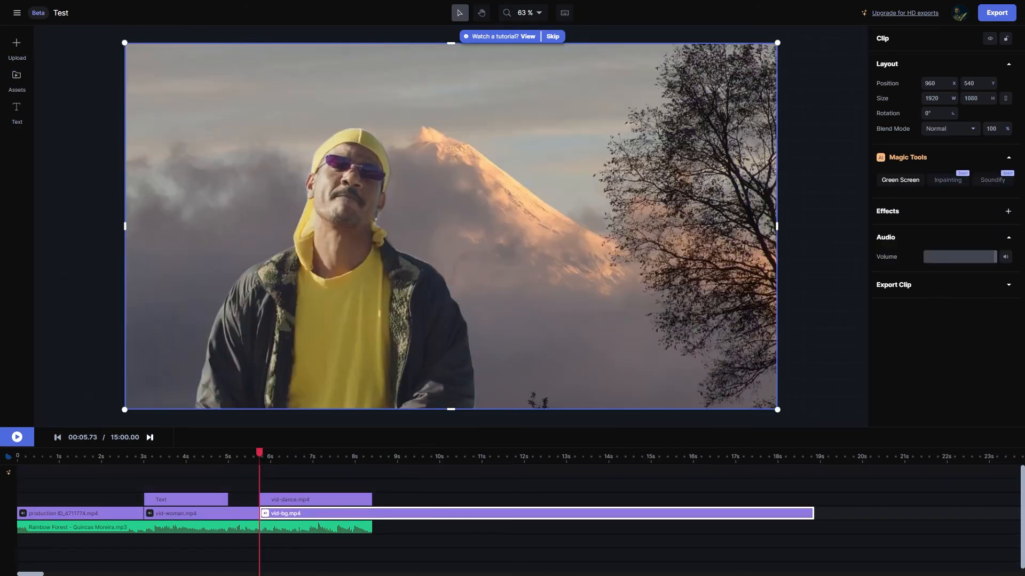
# - Play the man over the mountain background and trim the vid-bg.mp4 clip to end with the vid-dance.mp4 clip
pyautogui.click(21, 441)
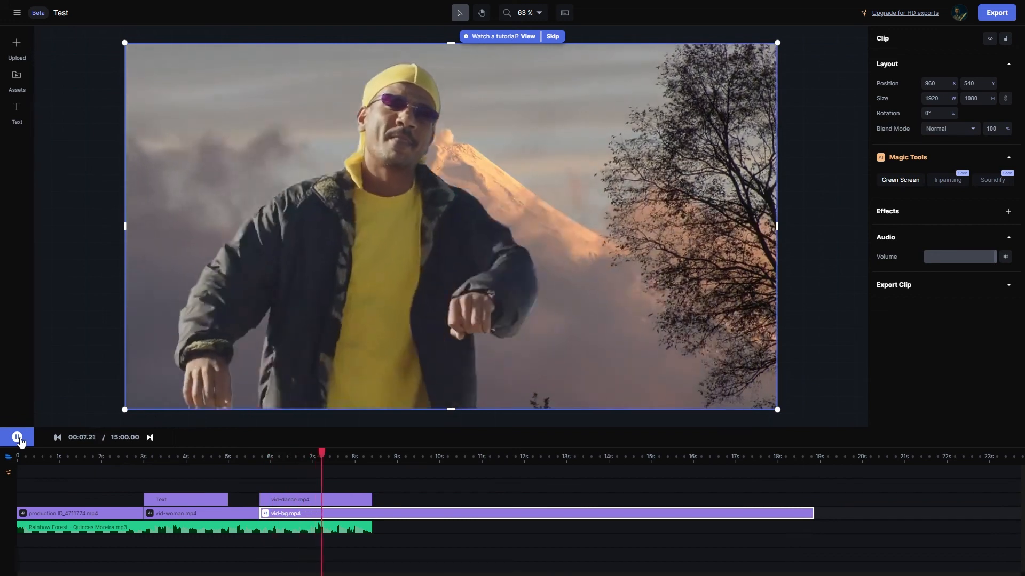
pyautogui.click(21, 442)
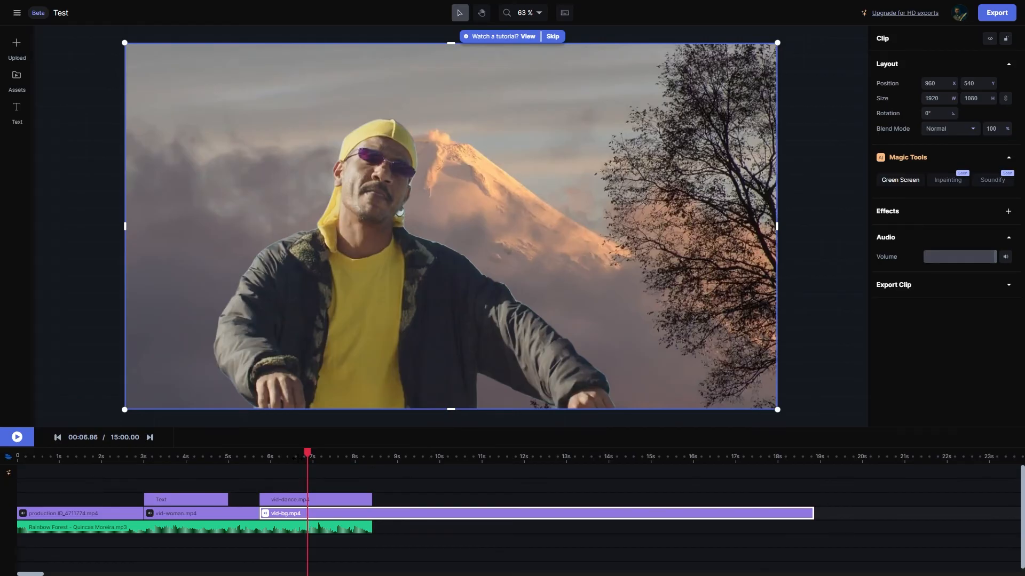
pyautogui.moveTo(812, 513); pyautogui.dragTo(373, 515)
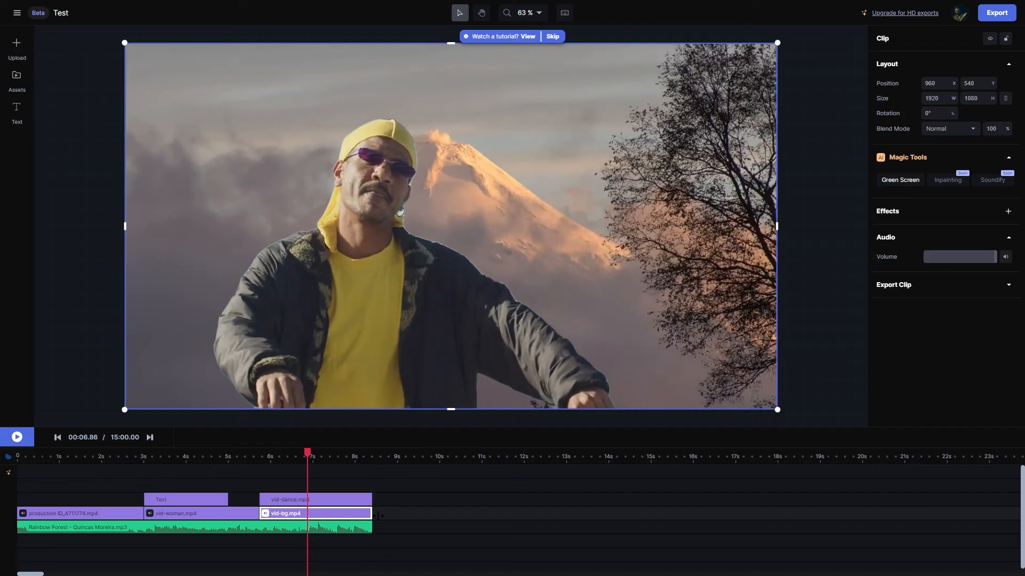
# - Add vid-bear.mp4 after the vid-bg.mp4 clip on a new track and open it in the Green Screen tool
pyautogui.click(16, 77)
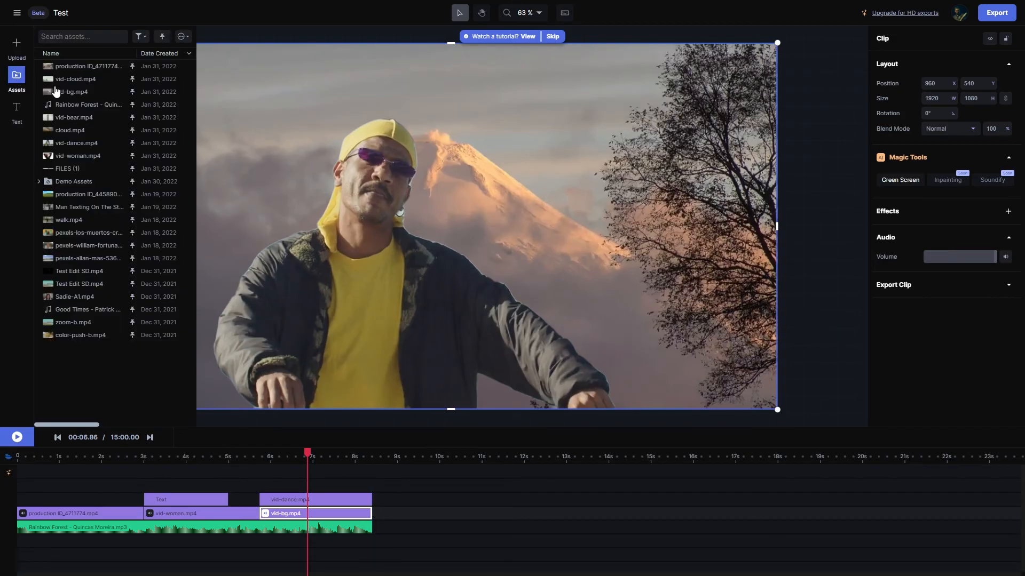
pyautogui.moveTo(241, 239); pyautogui.dragTo(384, 529)
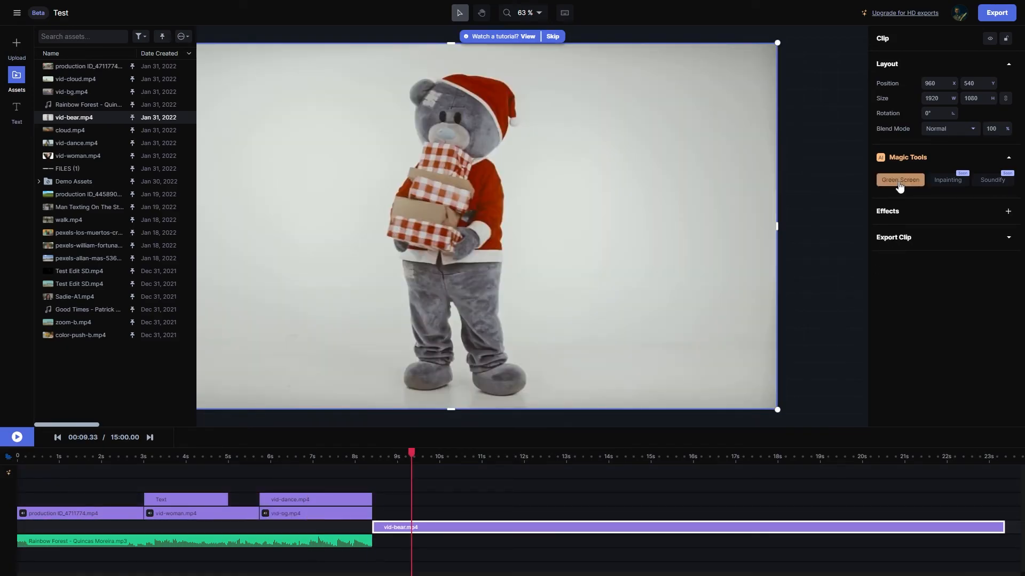
pyautogui.click(899, 181)
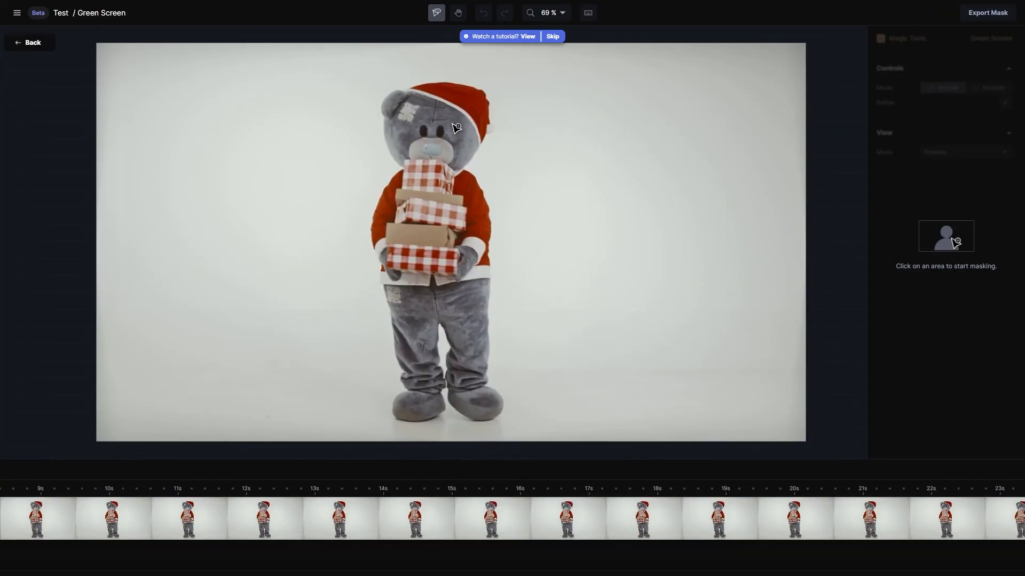
# - Mask the bear in Include mode by marking its head, check it in Overlay view and return to the project
pyautogui.click(451, 124)
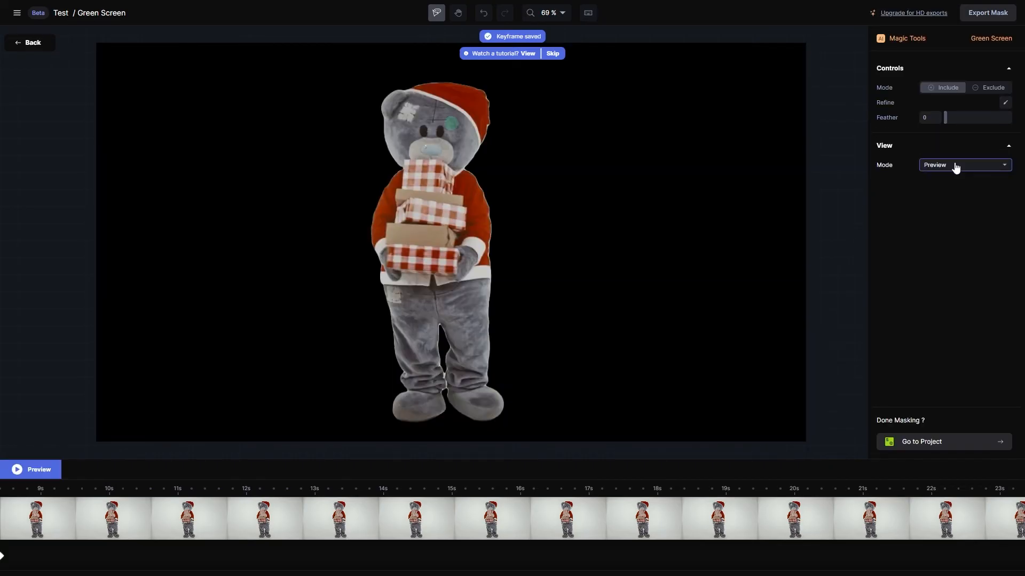
pyautogui.click(954, 166)
pyautogui.click(938, 188)
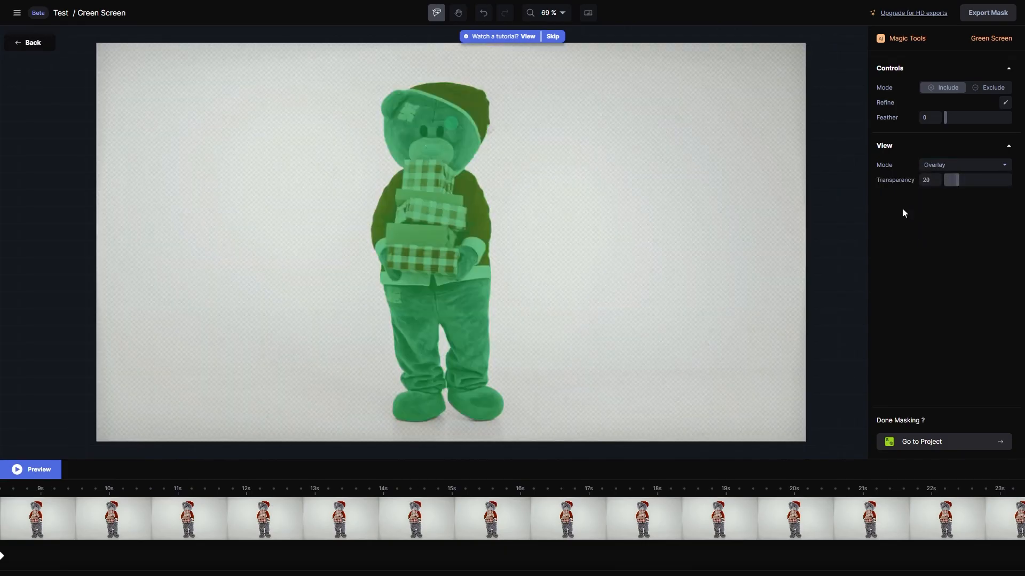
pyautogui.click(921, 448)
# - Trim the masked vid-bear.mp4 clip to about 2 s and move it onto the vid-bg.mp4 clip's track
pyautogui.moveTo(425, 528); pyautogui.dragTo(126, 526)
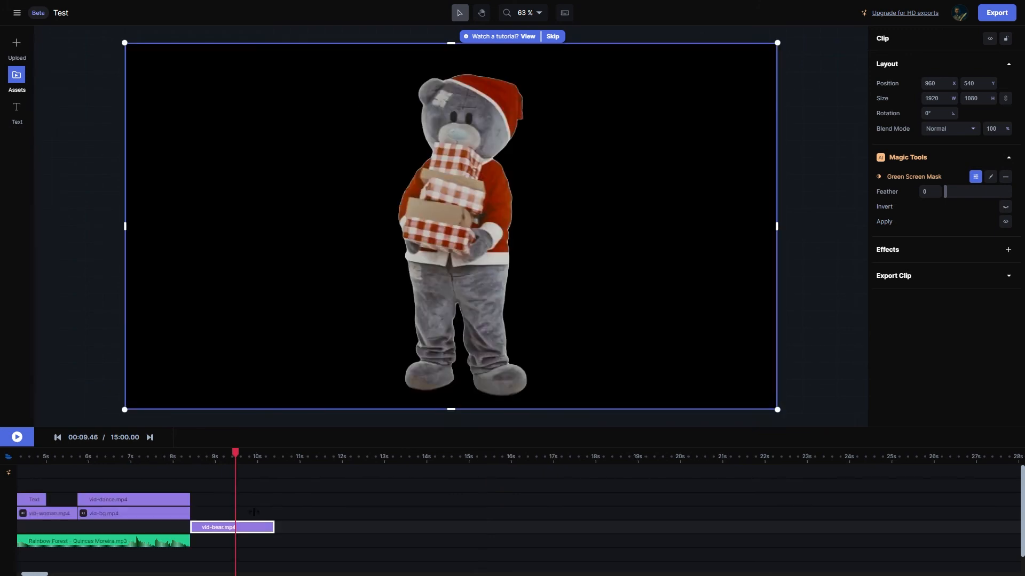
pyautogui.moveTo(212, 531); pyautogui.dragTo(212, 519)
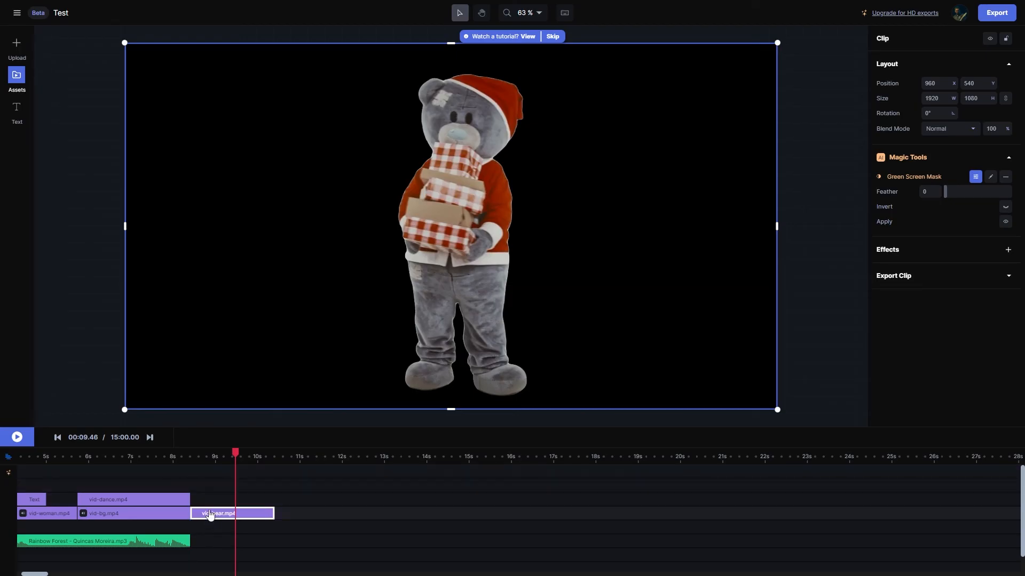
# - Add a second vid-bear.mp4 beneath the masked bear clip and trim it to the same end
pyautogui.click(27, 89)
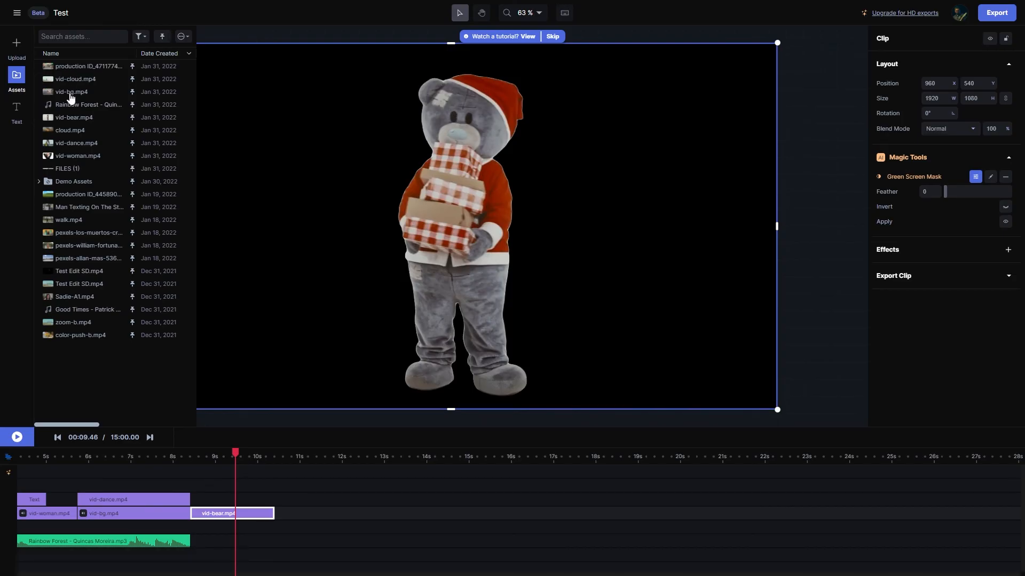
pyautogui.moveTo(73, 119); pyautogui.dragTo(199, 530)
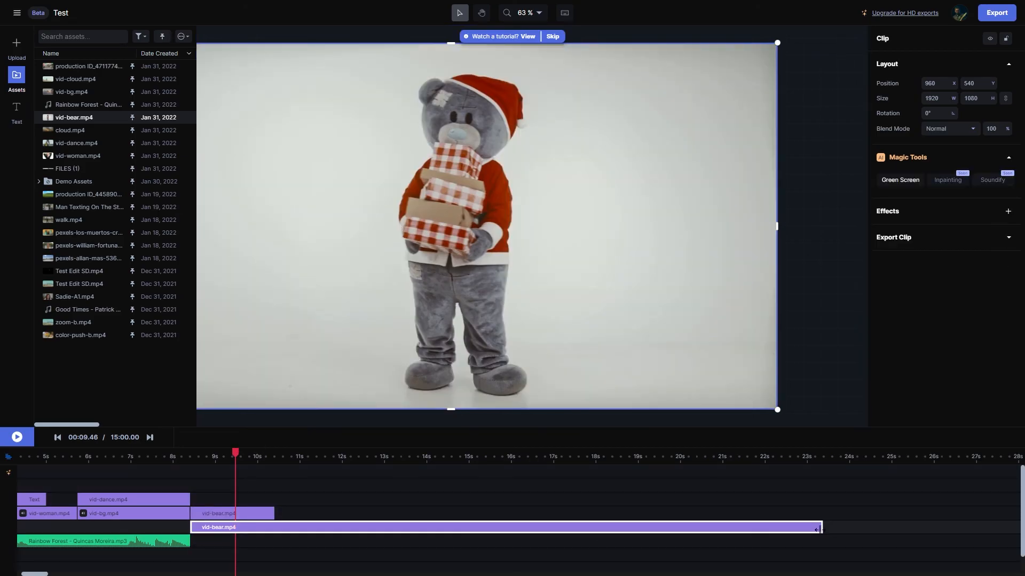
pyautogui.moveTo(818, 529); pyautogui.dragTo(270, 530)
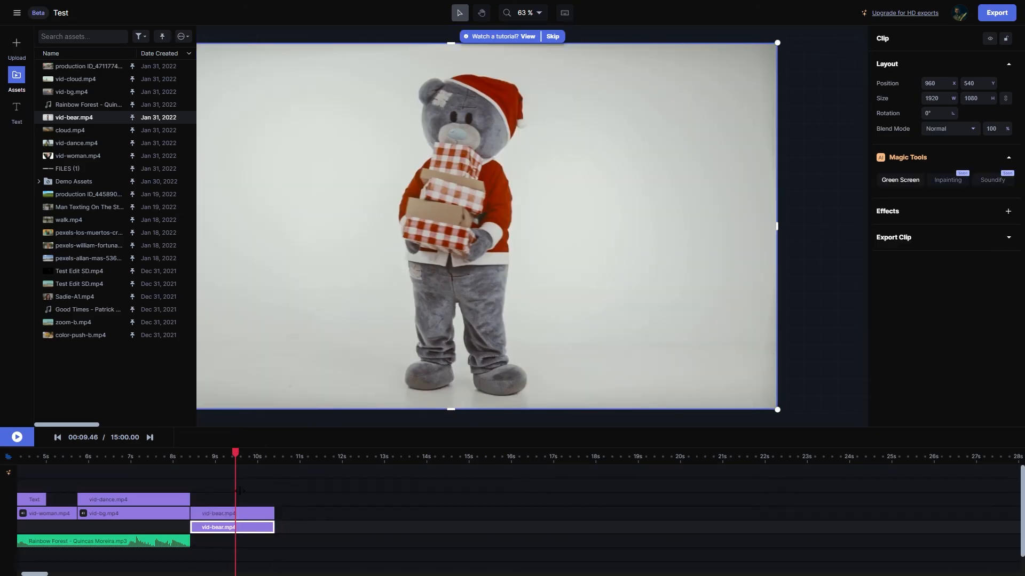
# - Set the masked vid-bear.mp4 clip's X position to 1449 and view the two bears at 8.63 s
pyautogui.click(226, 516)
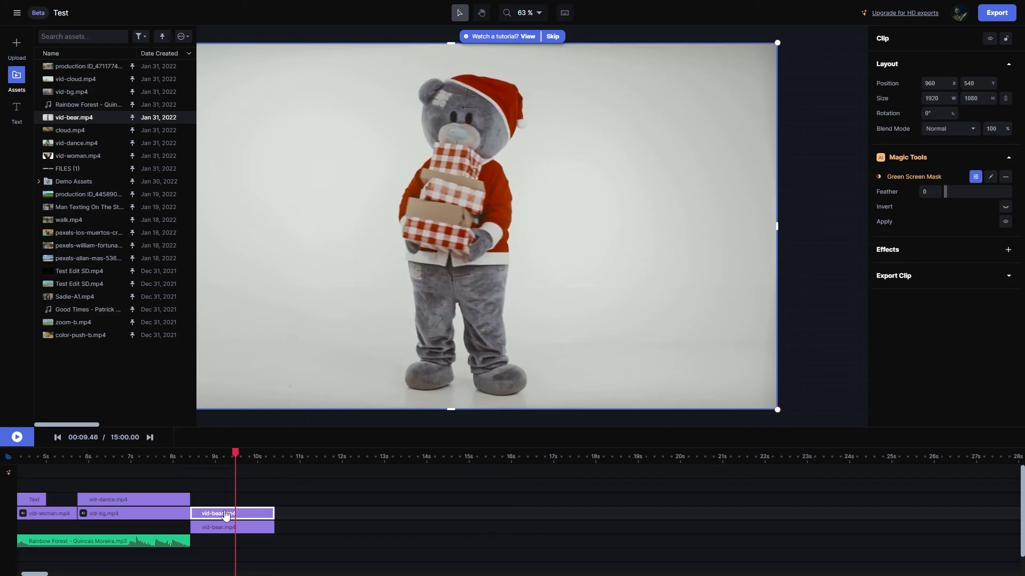
pyautogui.click(208, 530)
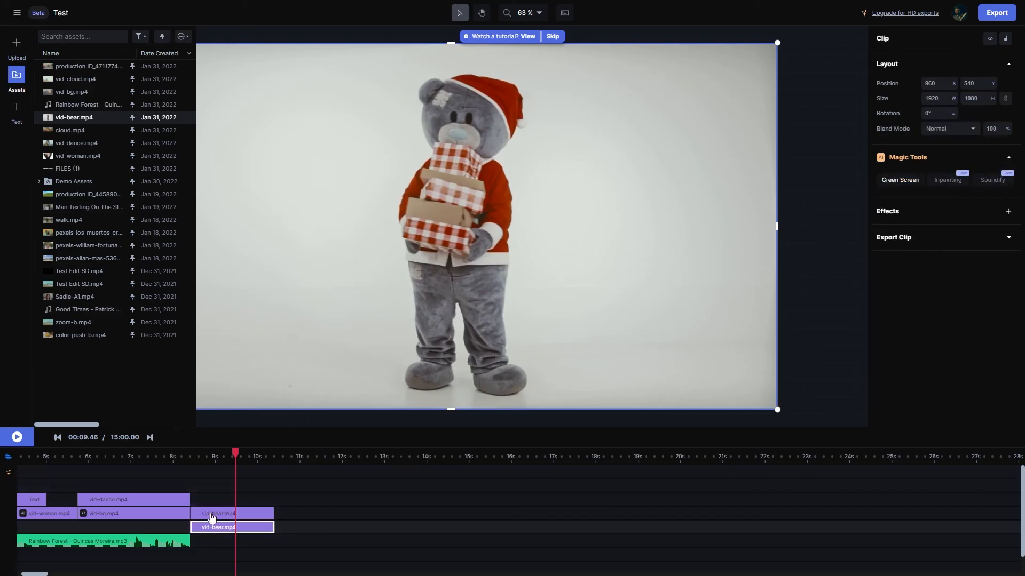
pyautogui.click(212, 516)
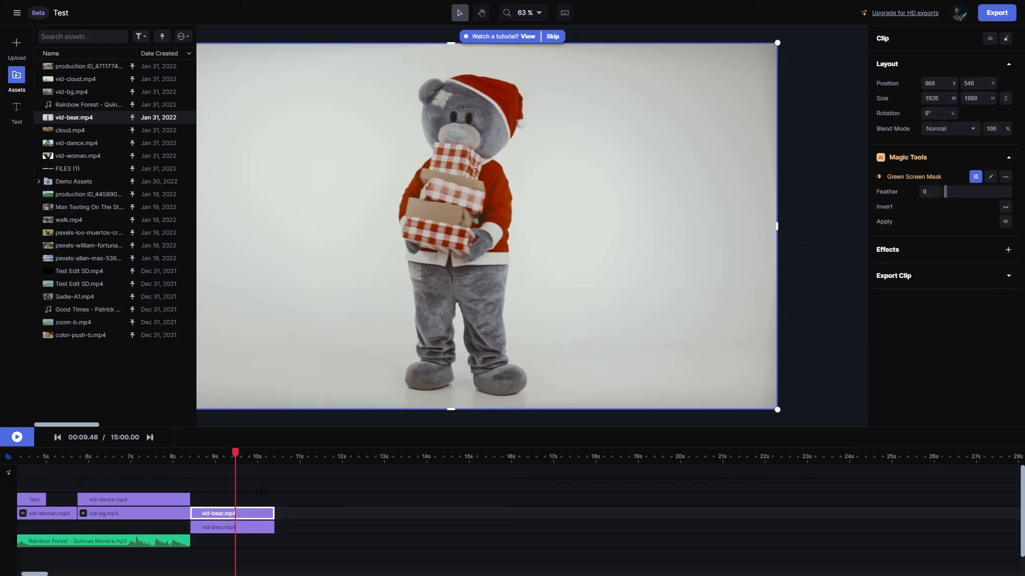
pyautogui.moveTo(932, 83); pyautogui.dragTo(958, 82)
pyautogui.click(201, 459)
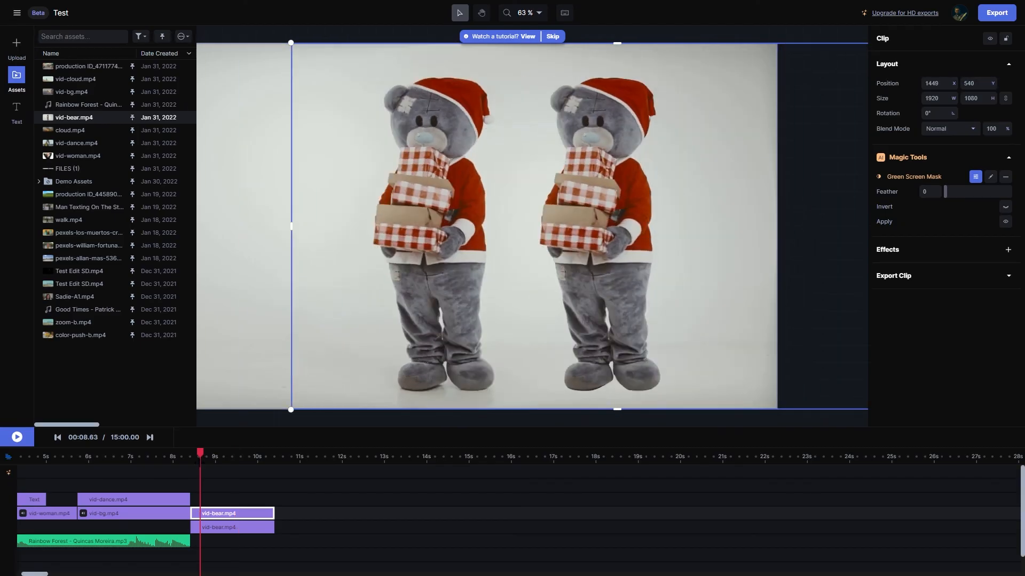
# - Extend both vid-bear.mp4 clips to end at about 13 s and play the two bears together
pyautogui.moveTo(270, 513); pyautogui.dragTo(350, 513)
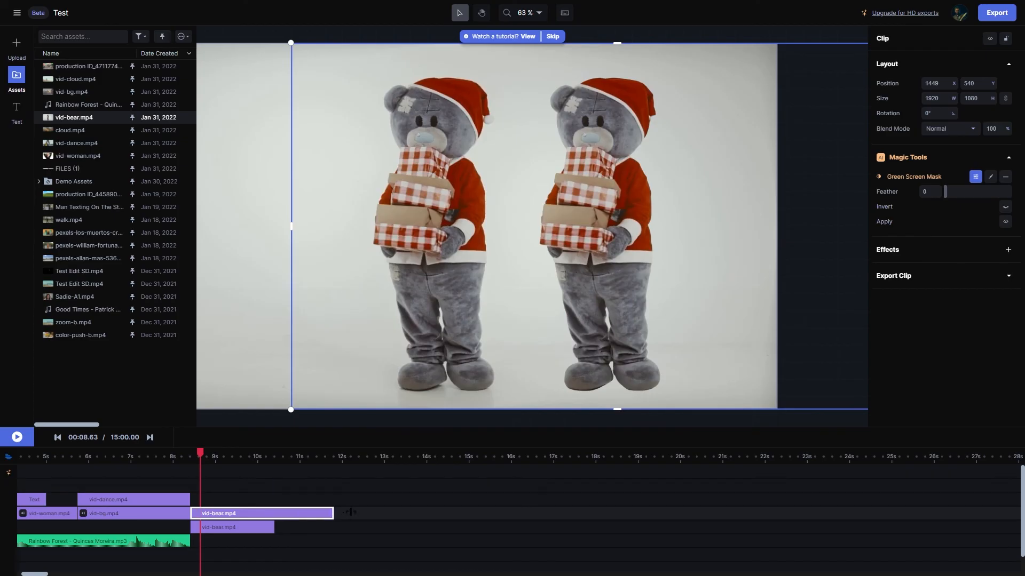
pyautogui.moveTo(275, 534); pyautogui.dragTo(352, 529)
pyautogui.click(17, 437)
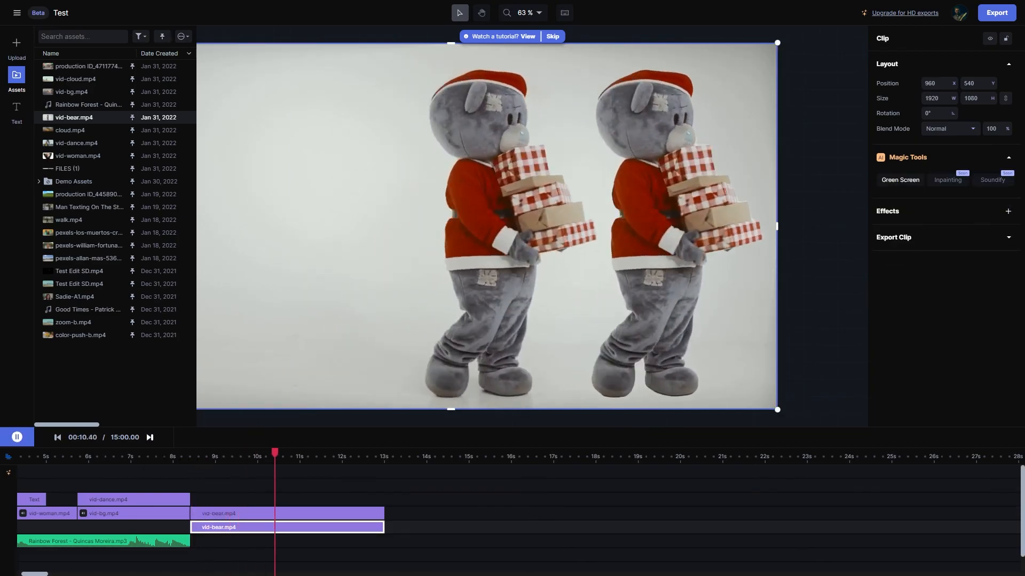
pyautogui.press('space')
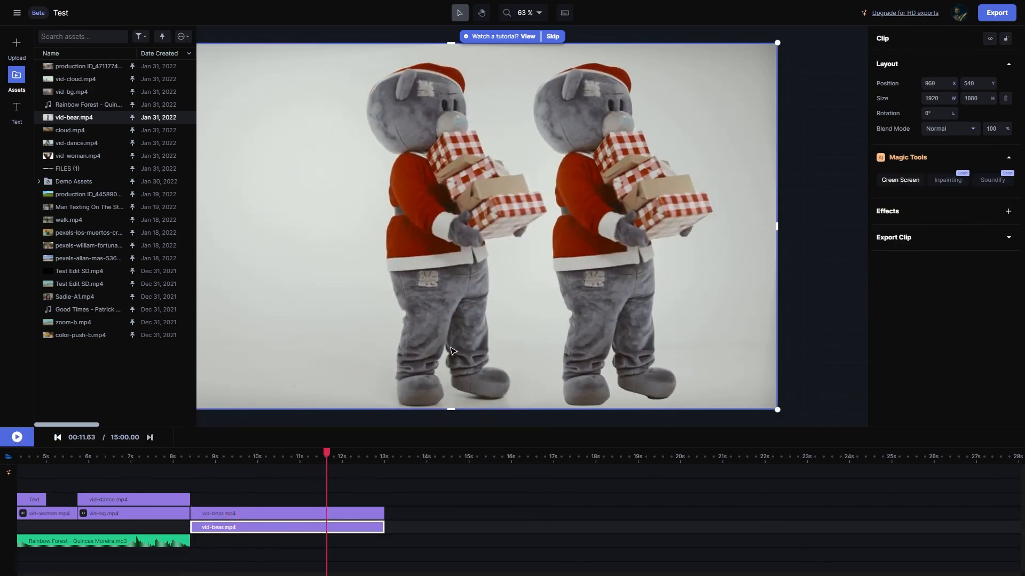
# - Shift the masked vid-bear.mp4 clip to start at about 9 s and play the offset bears from 9.23 s
pyautogui.click(272, 515)
pyautogui.moveTo(237, 521); pyautogui.dragTo(263, 521)
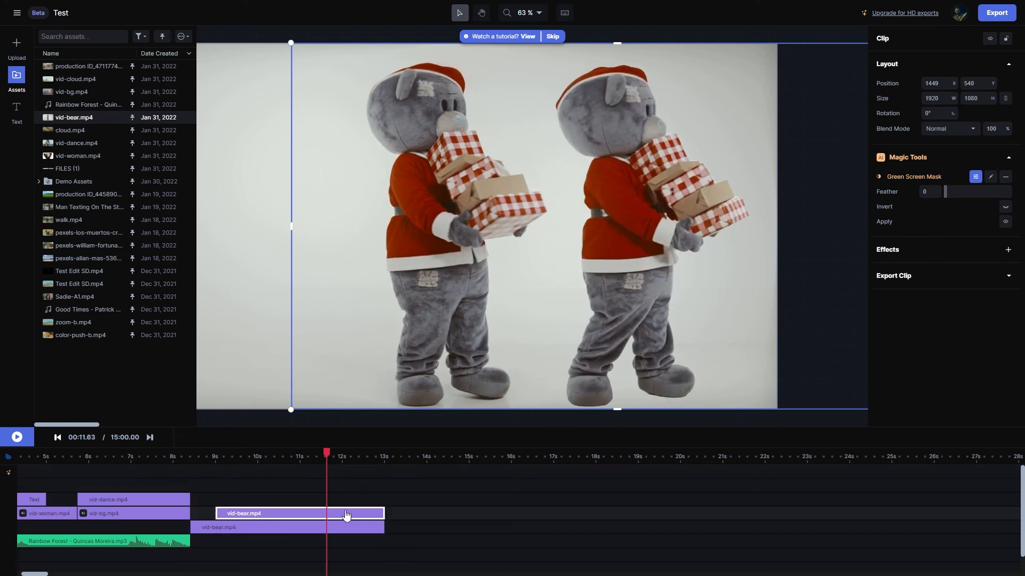
pyautogui.click(225, 457)
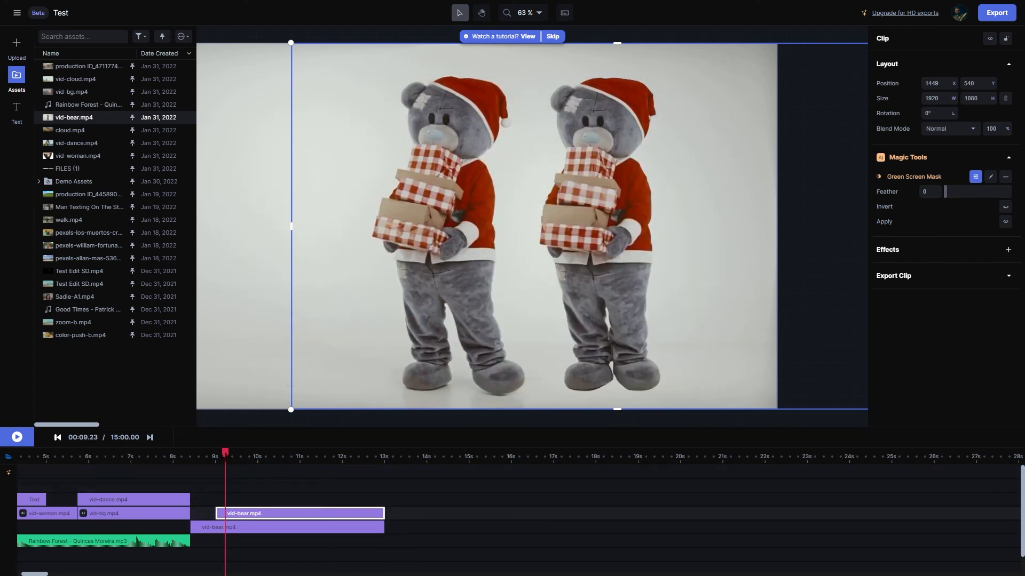
pyautogui.click(15, 438)
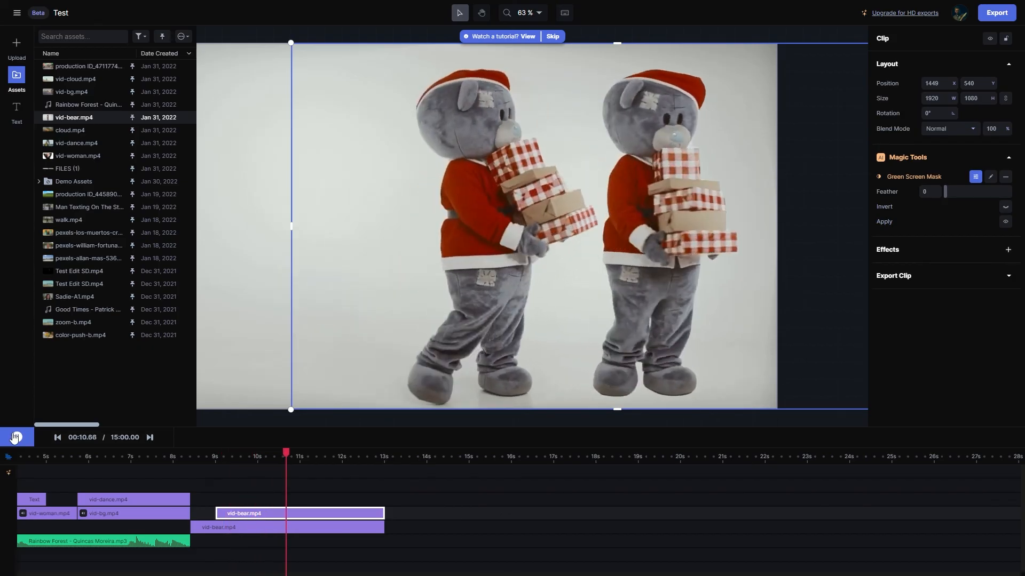
# - Scale the masked vid-bear.mp4 clip to 1170 × 658 at Y position 664 and play the composite from 8.73 s
pyautogui.moveTo(943, 98); pyautogui.dragTo(543, 98)
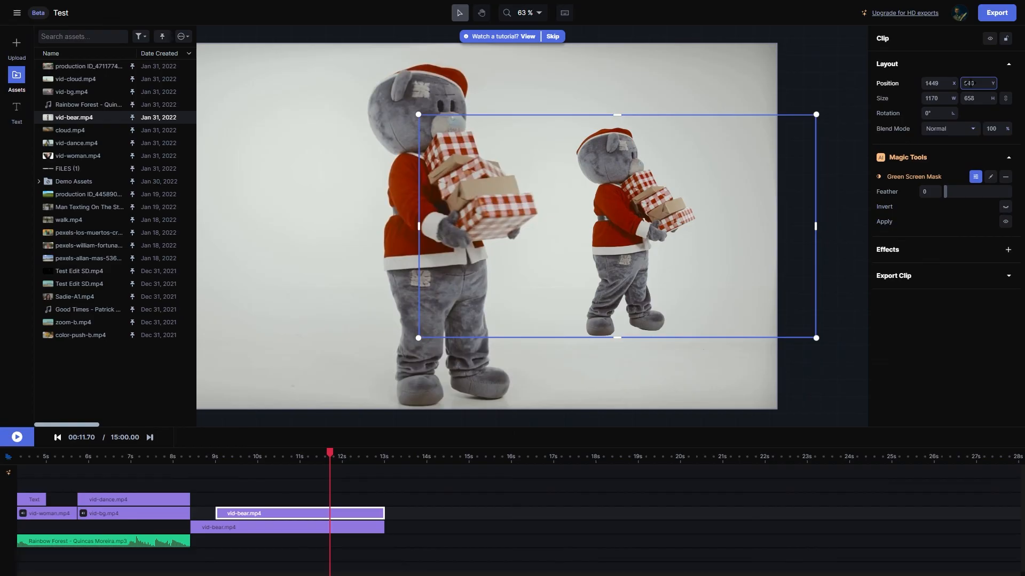
pyautogui.moveTo(969, 84); pyautogui.dragTo(977, 86)
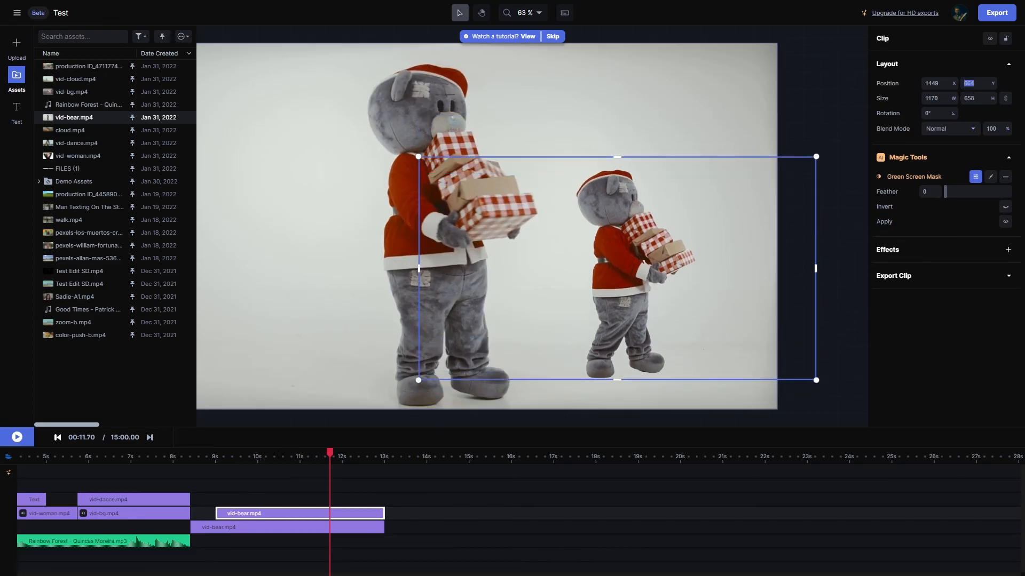
pyautogui.click(205, 456)
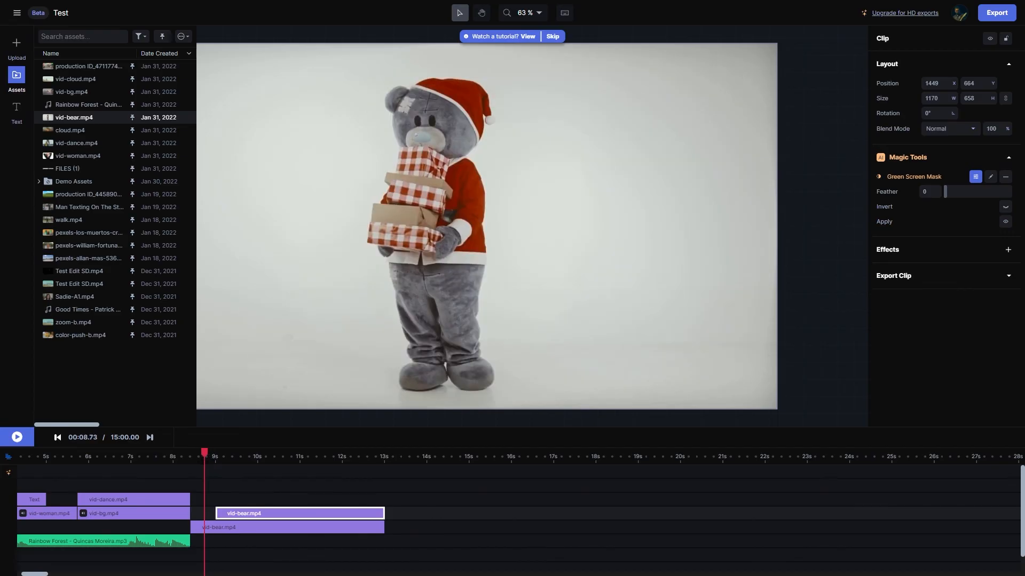
pyautogui.click(30, 439)
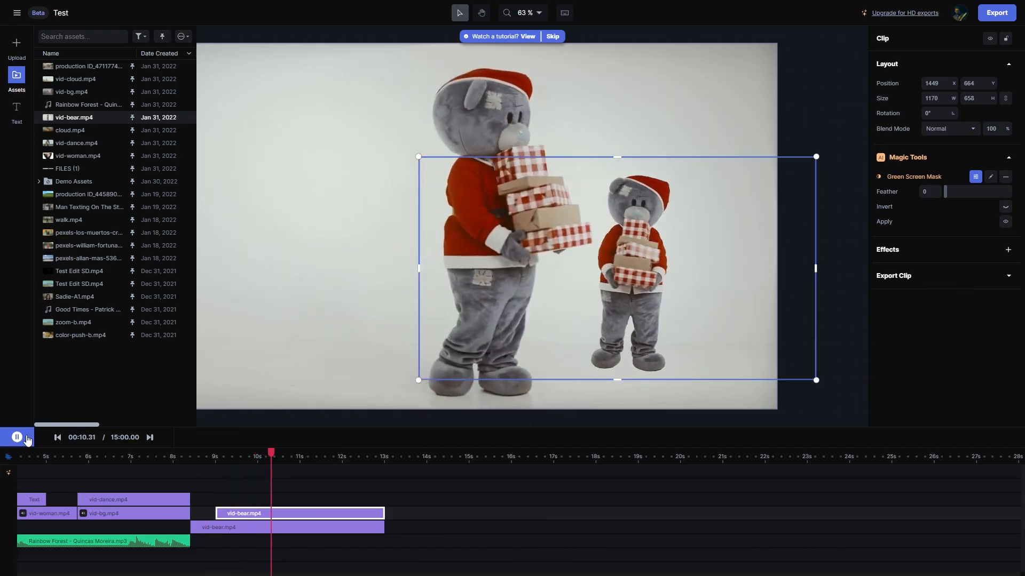
pyautogui.click(28, 439)
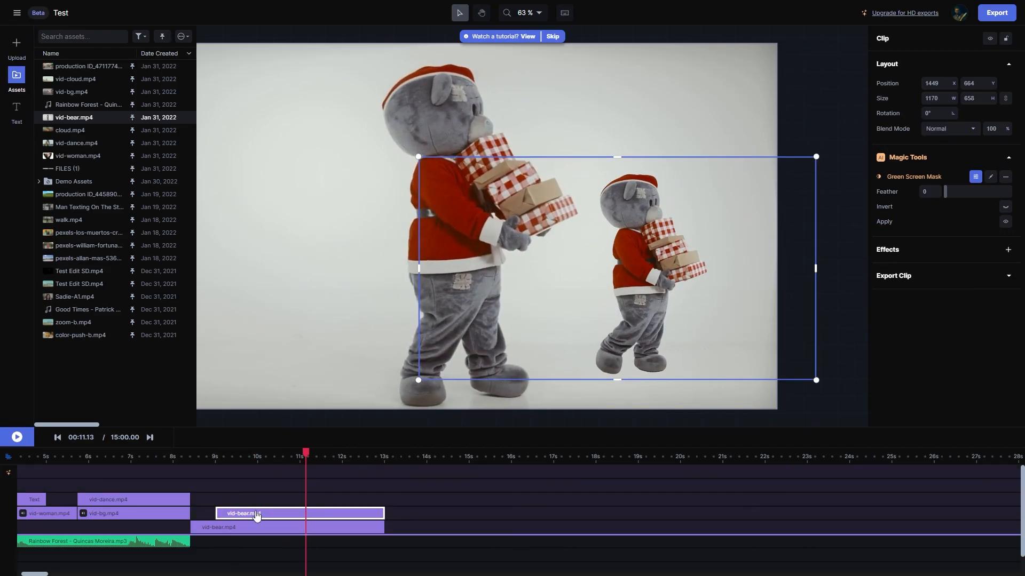
# - Retime the masked vid-bear.mp4 clip to run from about 9.6 s to 13 s and set its X position to 1525
pyautogui.moveTo(262, 514); pyautogui.dragTo(294, 513)
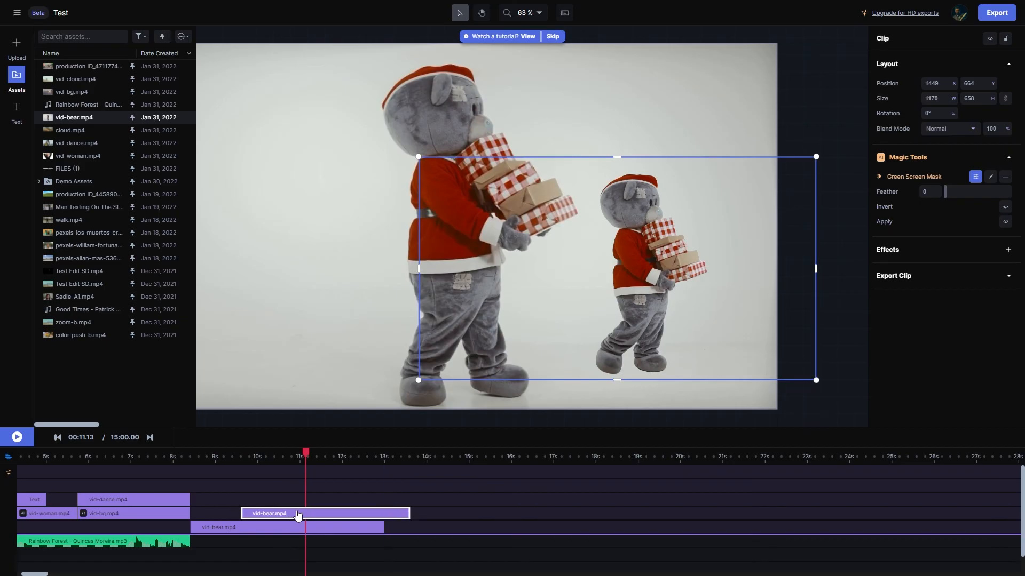
pyautogui.moveTo(404, 514); pyautogui.dragTo(379, 514)
pyautogui.moveTo(932, 83); pyautogui.dragTo(972, 82)
pyautogui.click(399, 523)
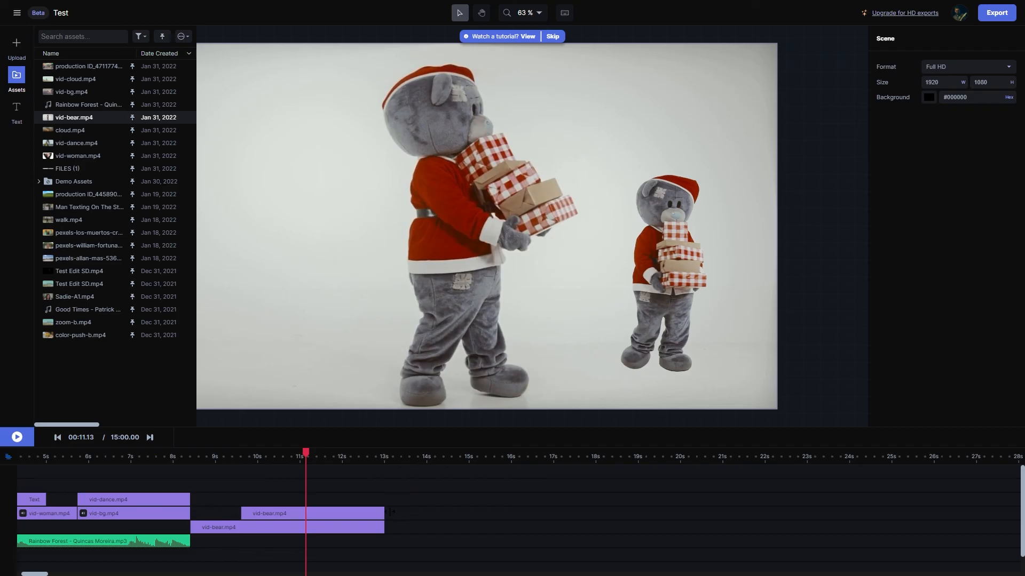
# - Duplicate the masked vid-bear.mp4 clip and shift the copy to start at about 10.4 s on the track above
pyautogui.rightClick(327, 518)
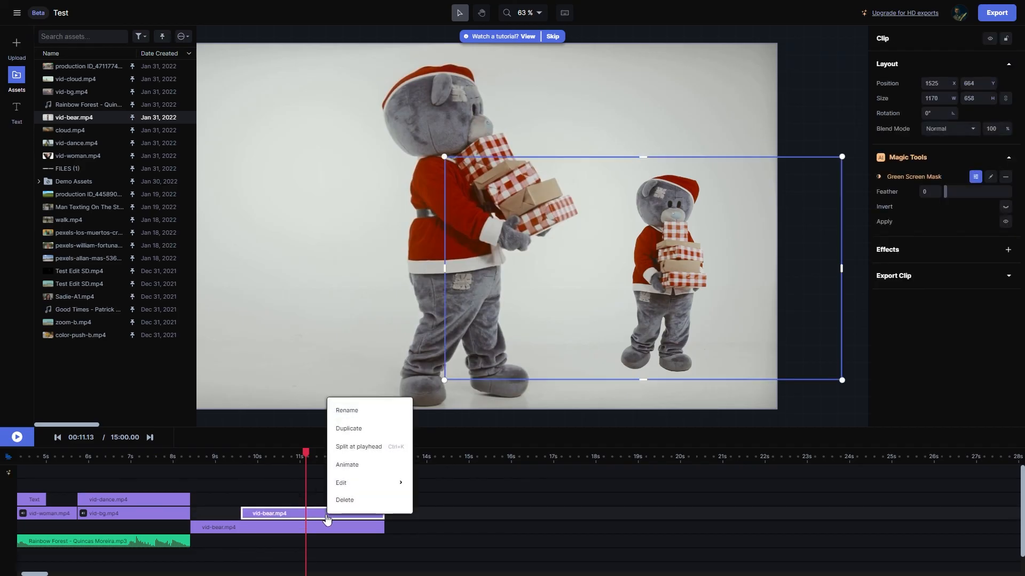
pyautogui.click(348, 428)
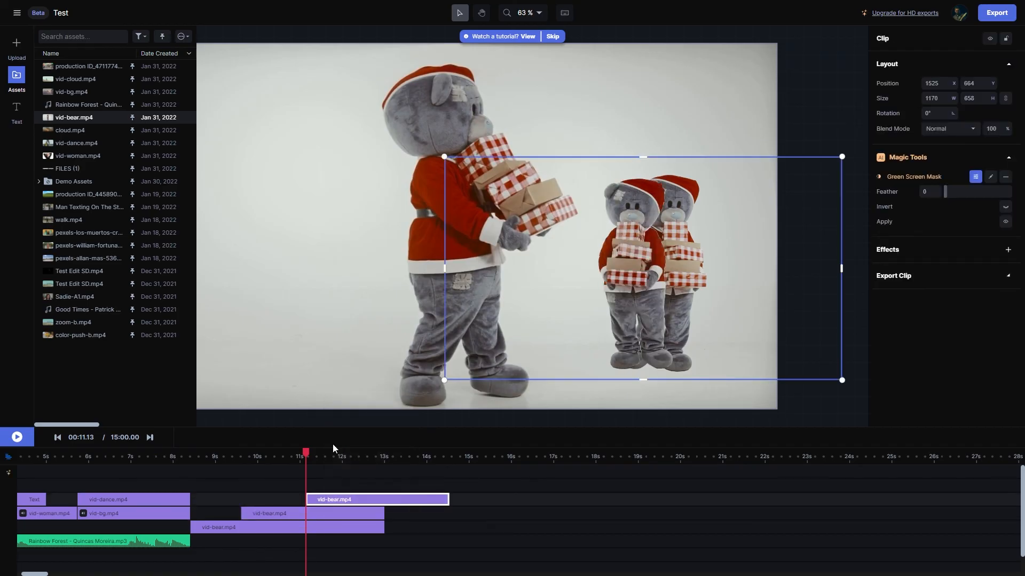
pyautogui.moveTo(348, 501); pyautogui.dragTo(317, 500)
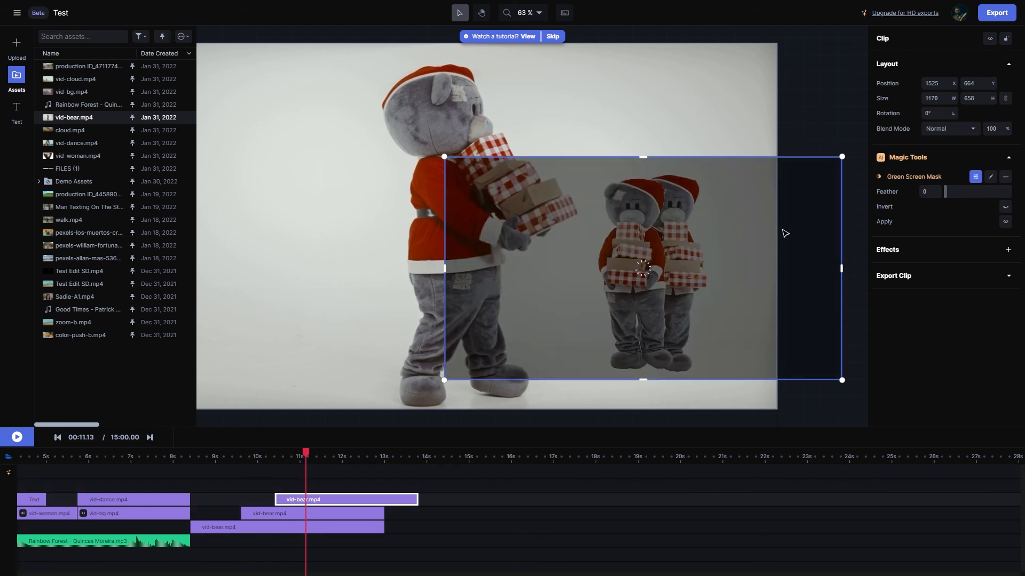
# - Set the duplicated bear clip's X position to 584 so it stands on the other side of the large bear
pyautogui.click(938, 83)
pyautogui.write('0')
pyautogui.press('Return')
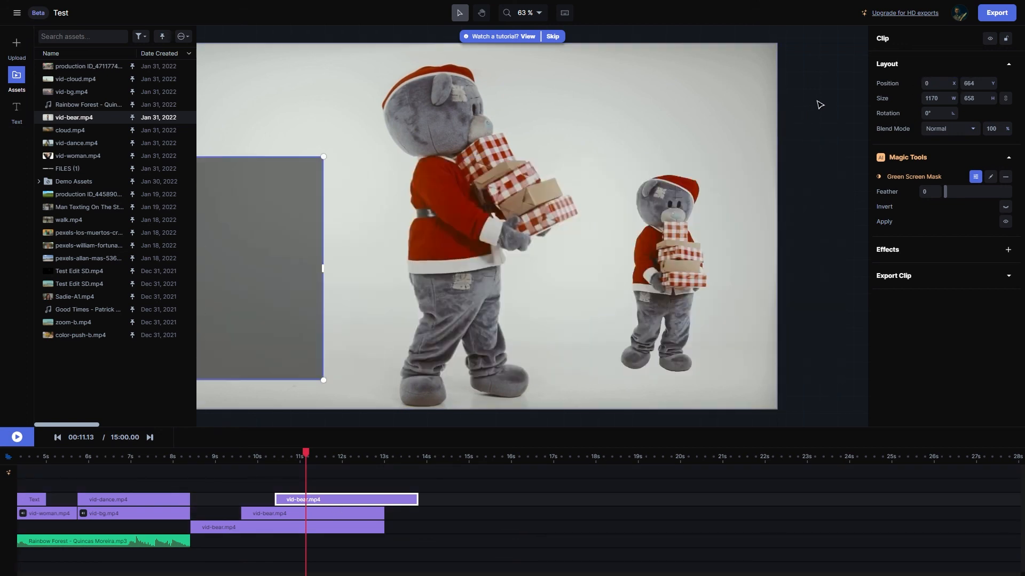
pyautogui.moveTo(954, 83); pyautogui.dragTo(987, 84)
pyautogui.moveTo(988, 83); pyautogui.dragTo(985, 83)
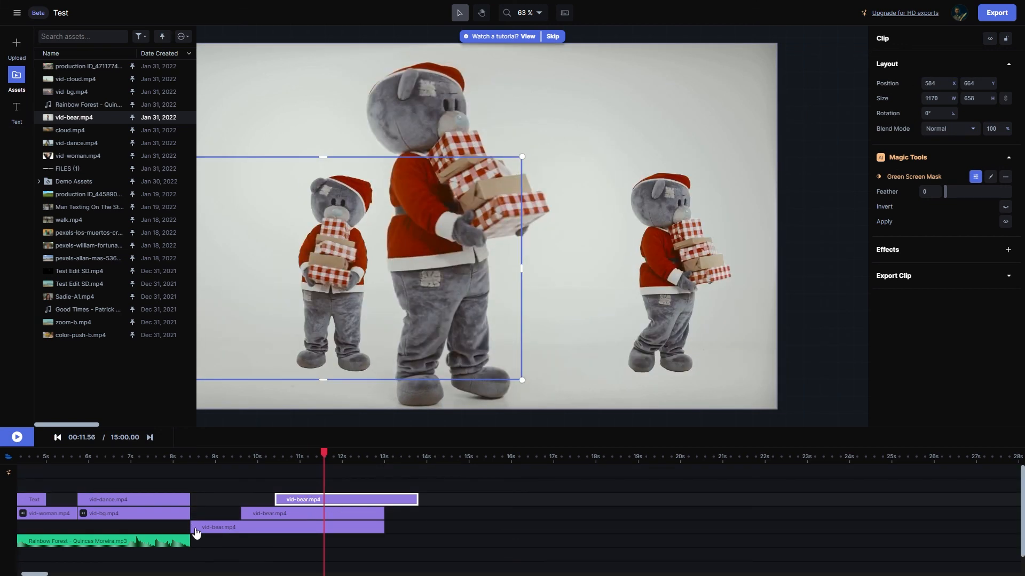
# - Align all three vid-bear.mp4 clips to span about 8.4 s to 11 s and play the three bears together
pyautogui.moveTo(192, 528); pyautogui.dragTo(230, 527)
pyautogui.moveTo(296, 500); pyautogui.dragTo(212, 500)
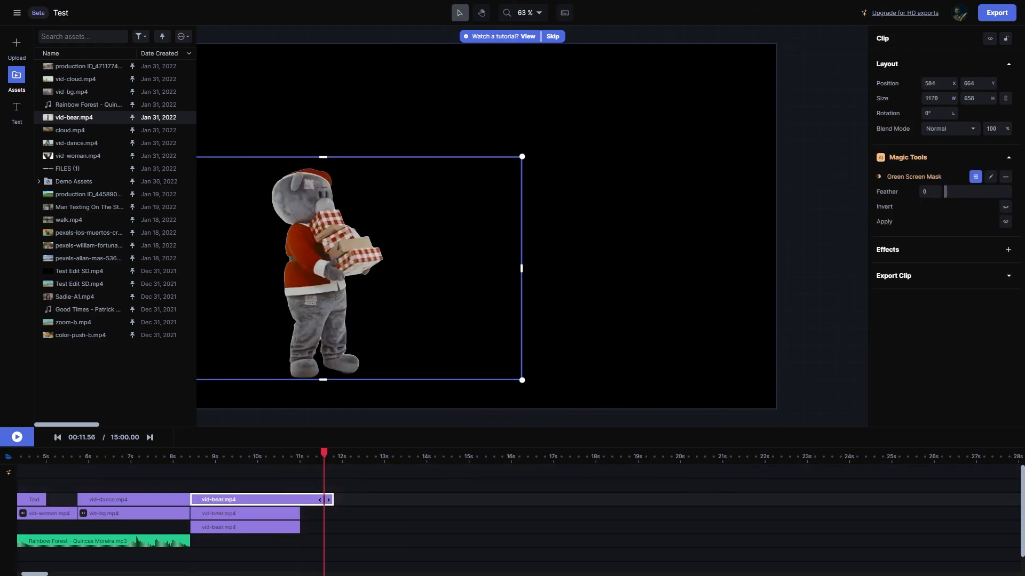
pyautogui.click(15, 438)
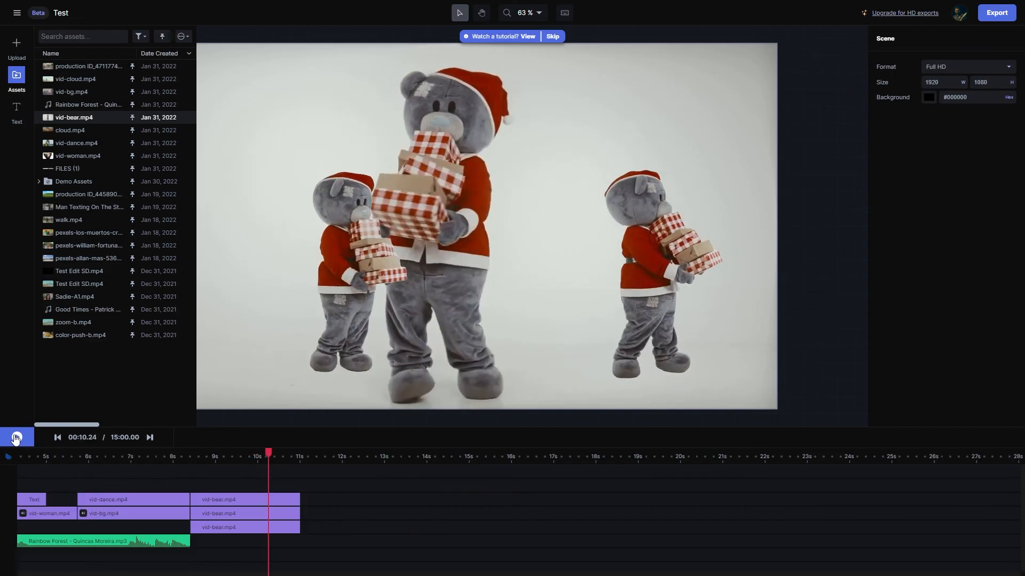
# - Set the duplicated small bear's X position to 344 and play the scene to about 9 s
pyautogui.click(359, 276)
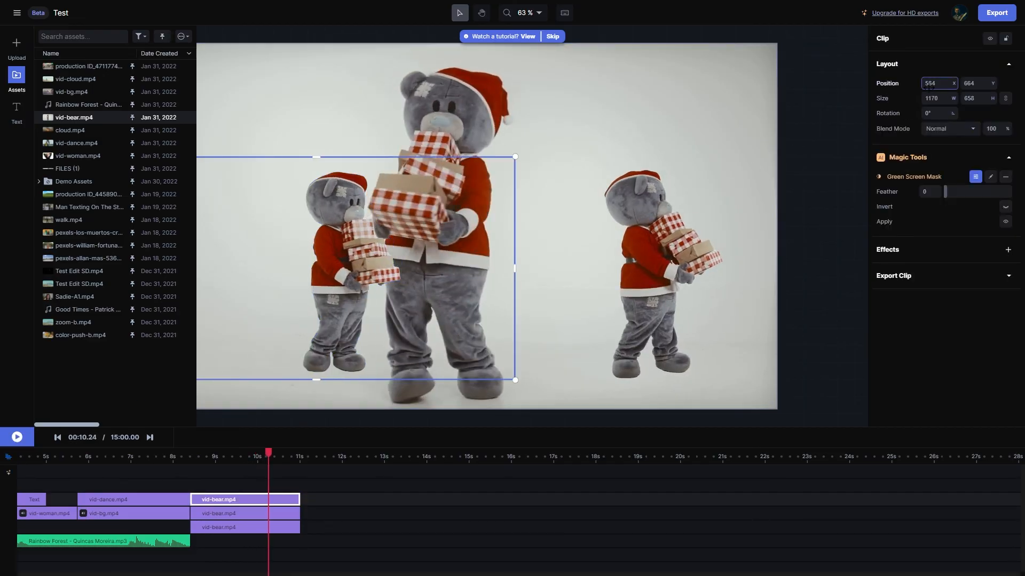
pyautogui.moveTo(929, 84); pyautogui.dragTo(916, 86)
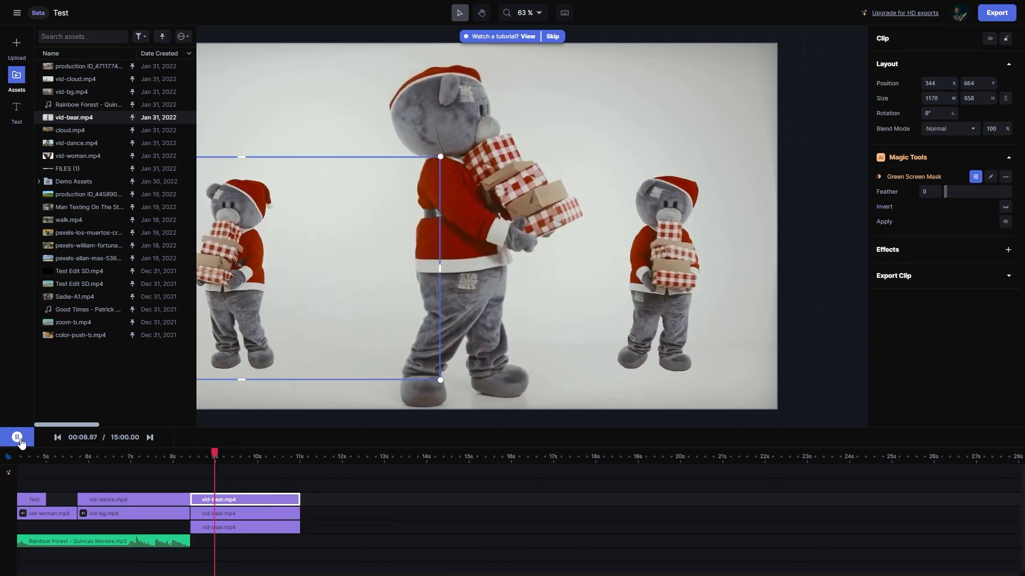
pyautogui.click(19, 439)
pyautogui.click(384, 487)
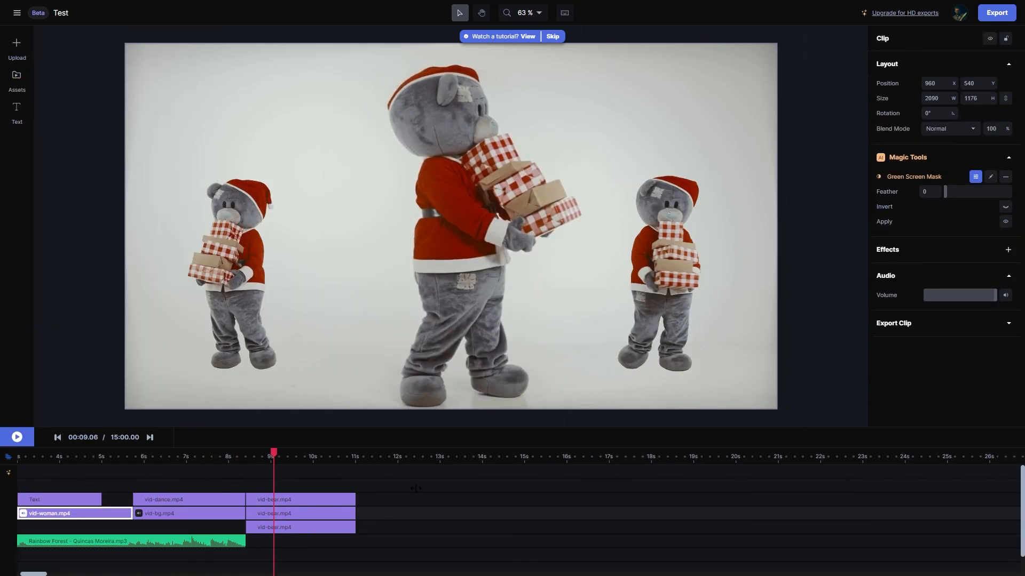
# - Export the project as a 720p MP4 named Test 720p and show its export progress among the assets
pyautogui.click(993, 17)
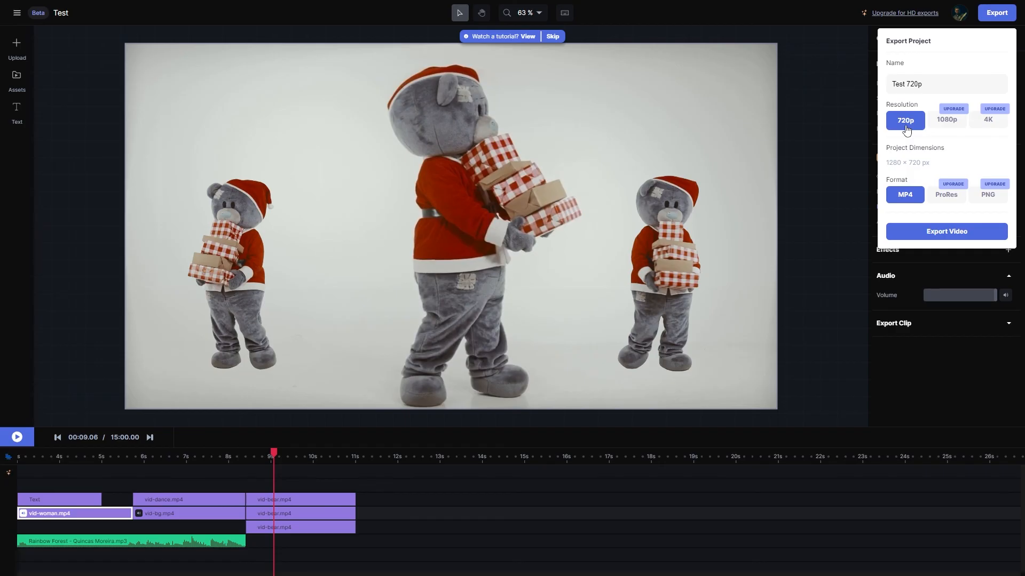
pyautogui.click(960, 233)
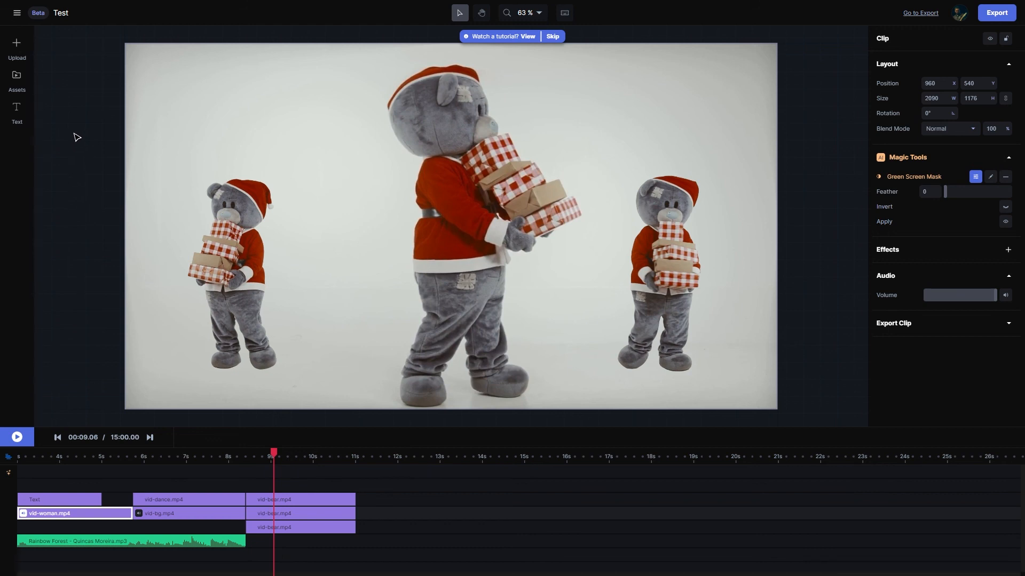
pyautogui.click(19, 81)
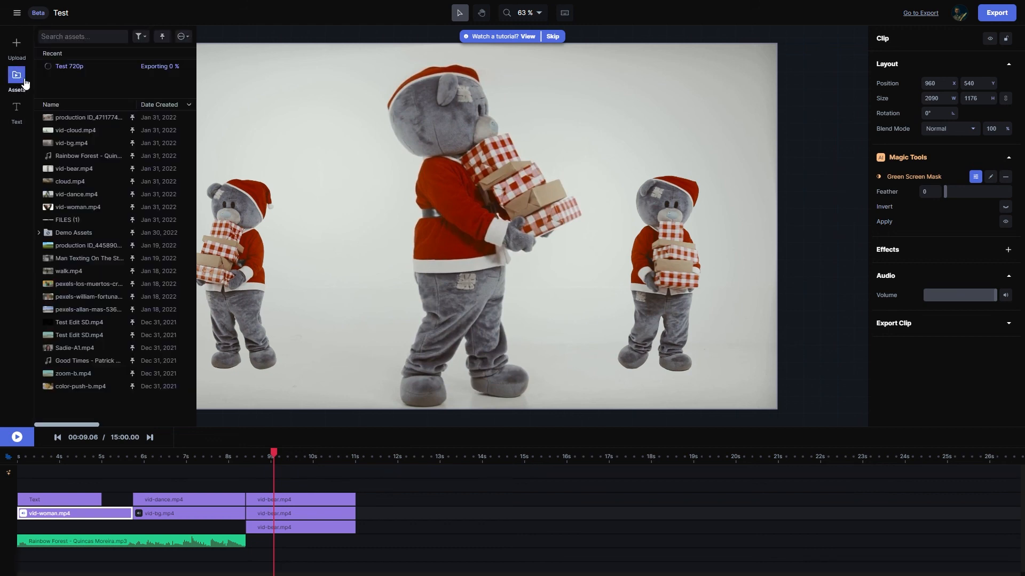